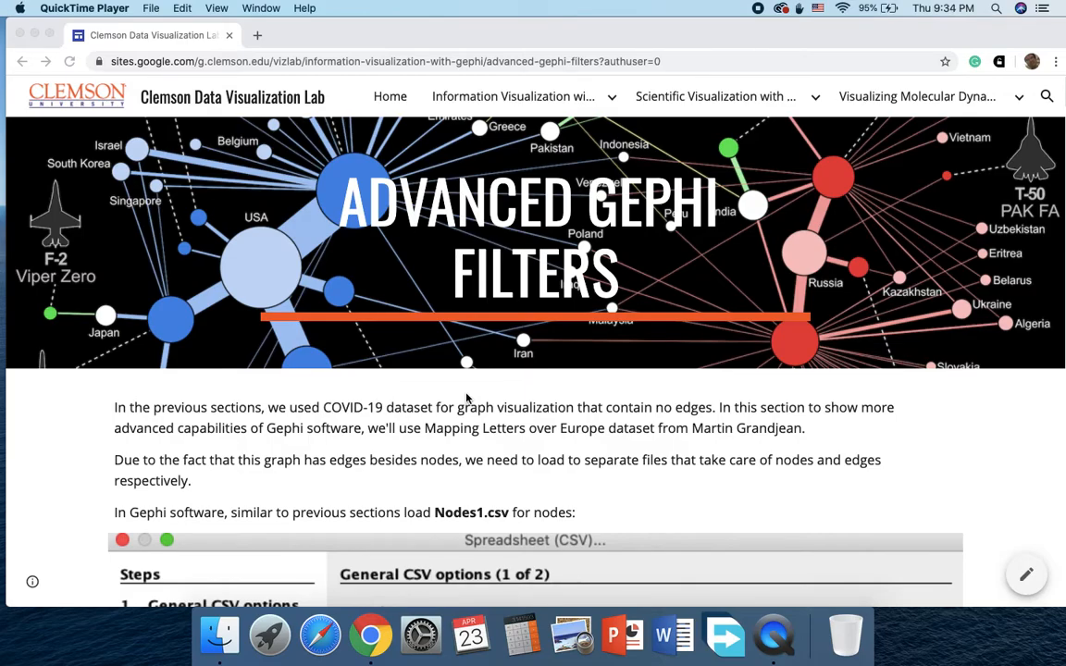
Step: Review the introduction of the Advanced Gephi Filters page and highlight its web address
{"action": "scroll", "coordinate": [487, 423], "scroll_direction": "down", "scroll_amount": 5}
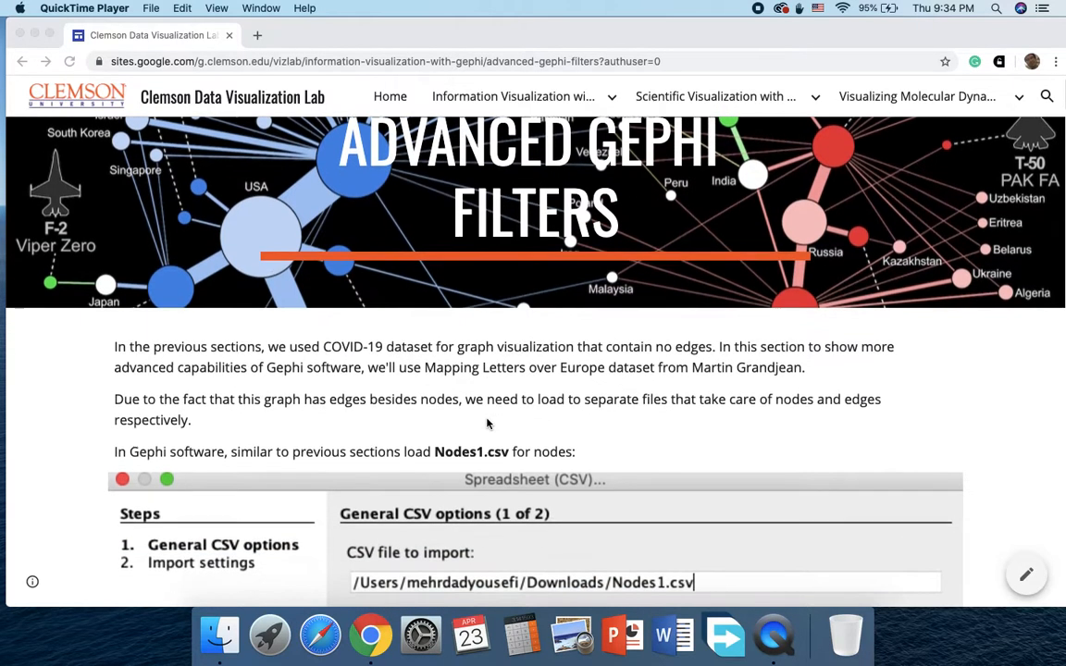
{"action": "scroll", "coordinate": [488, 423], "scroll_direction": "up", "scroll_amount": 5}
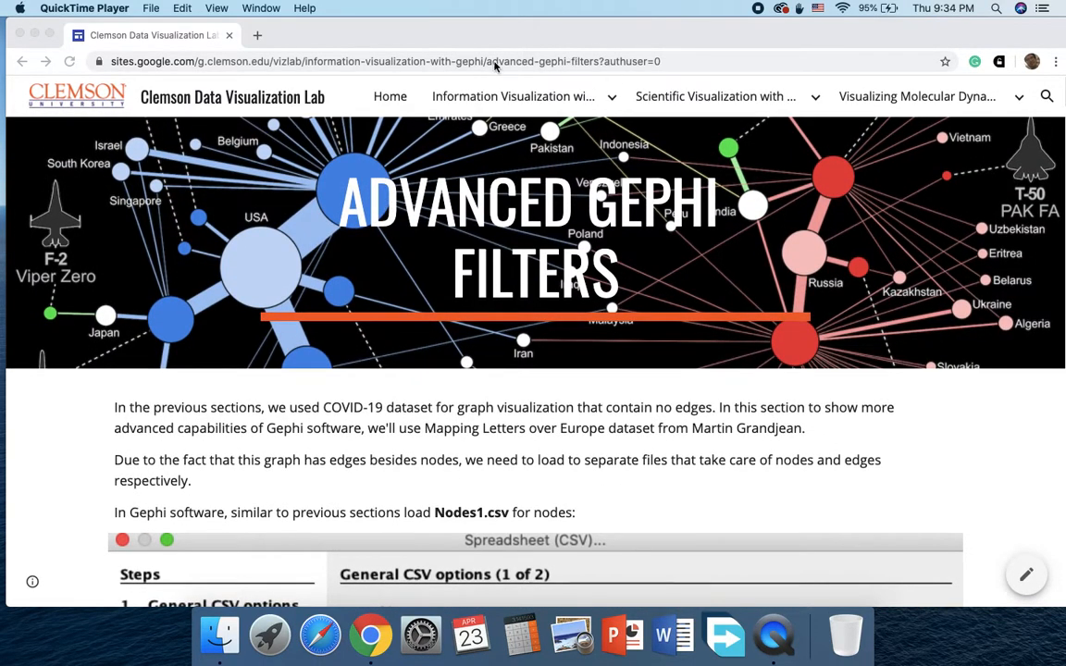
{"action": "left_click", "coordinate": [284, 51]}
{"action": "left_click", "coordinate": [270, 54]}
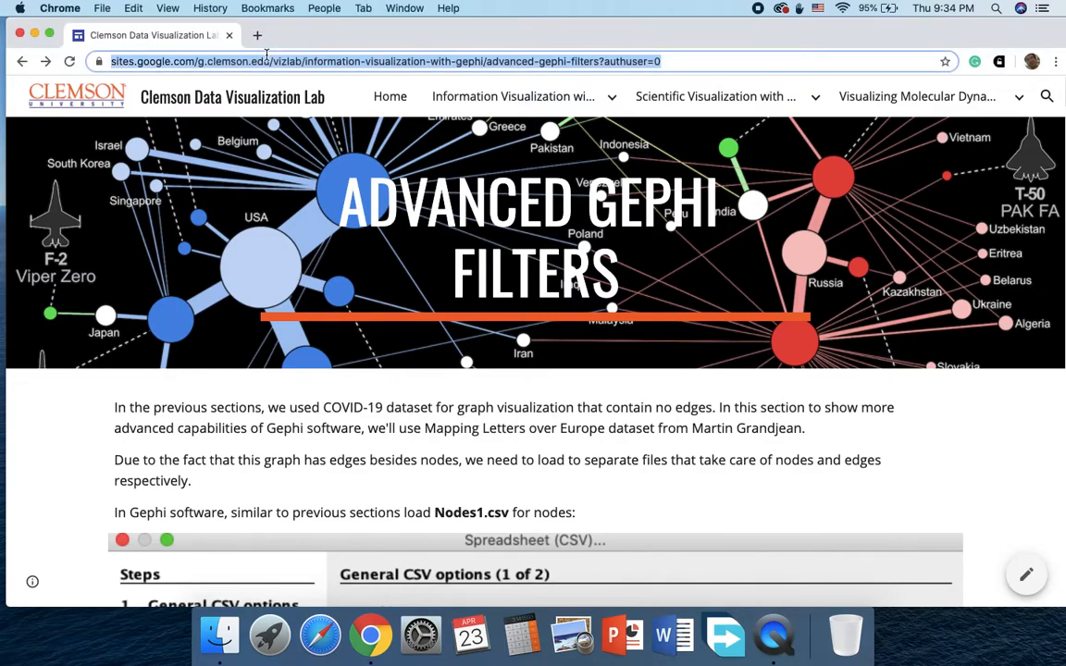
{"action": "left_click", "coordinate": [143, 62]}
{"action": "left_click_drag", "start_coordinate": [146, 61], "coordinate": [633, 76]}
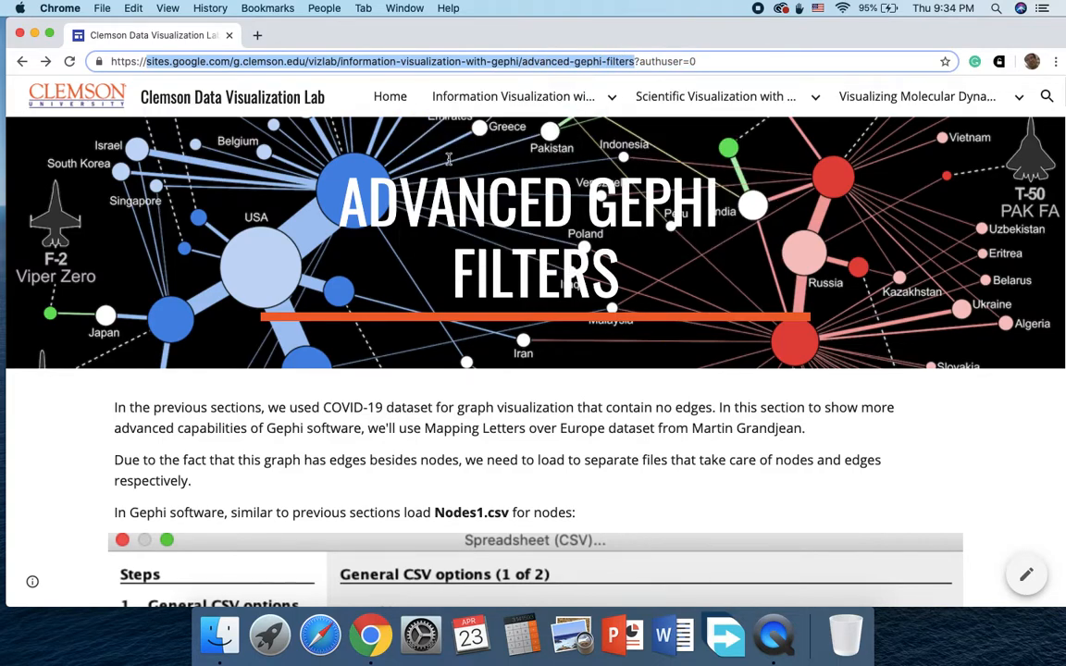
{"action": "left_click", "coordinate": [80, 423]}
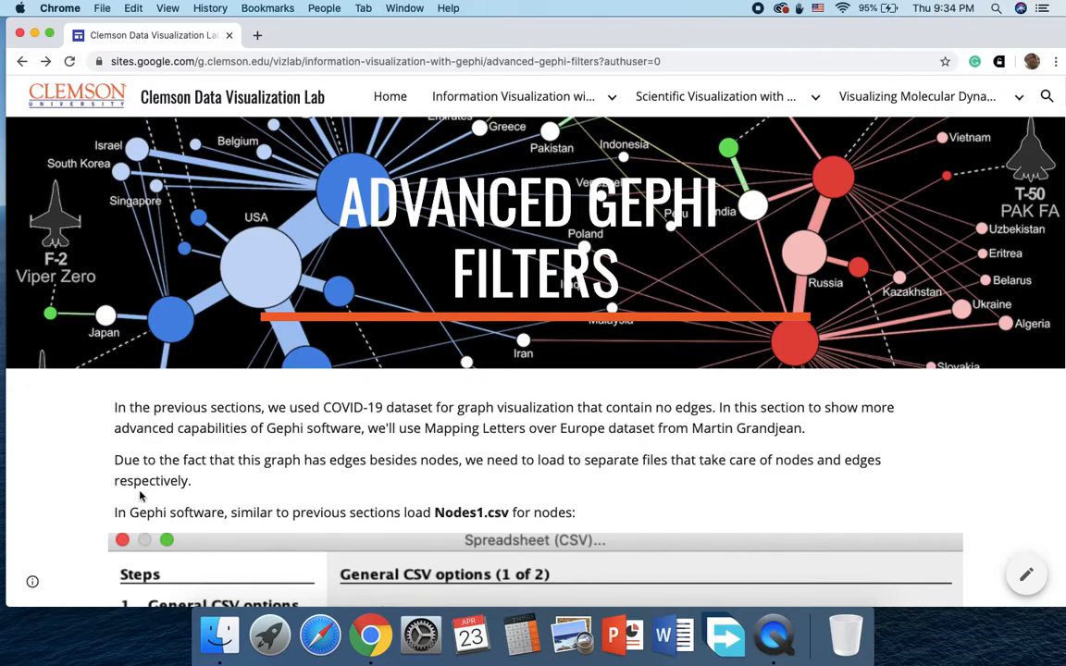
Step: Launch Gephi and create a new project from the welcome window
{"action": "left_click", "coordinate": [263, 632]}
{"action": "left_click", "coordinate": [534, 293]}
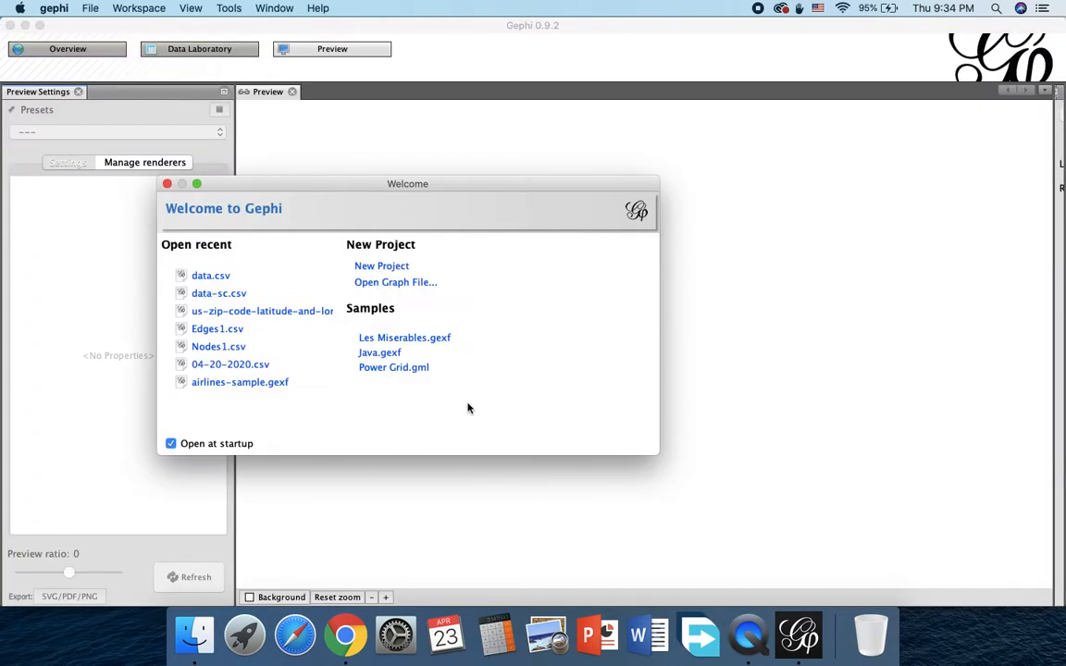
{"action": "left_click", "coordinate": [380, 267]}
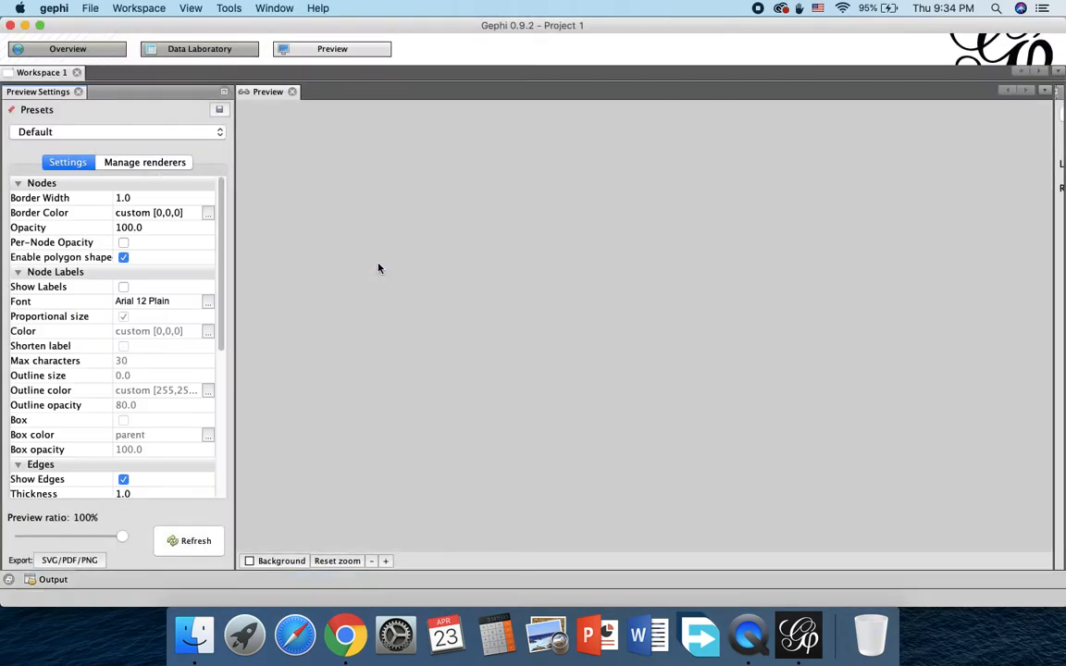
Step: Start a spreadsheet import in the Data Laboratory and browse to the Downloads folder in the home directory
{"action": "left_click", "coordinate": [198, 52]}
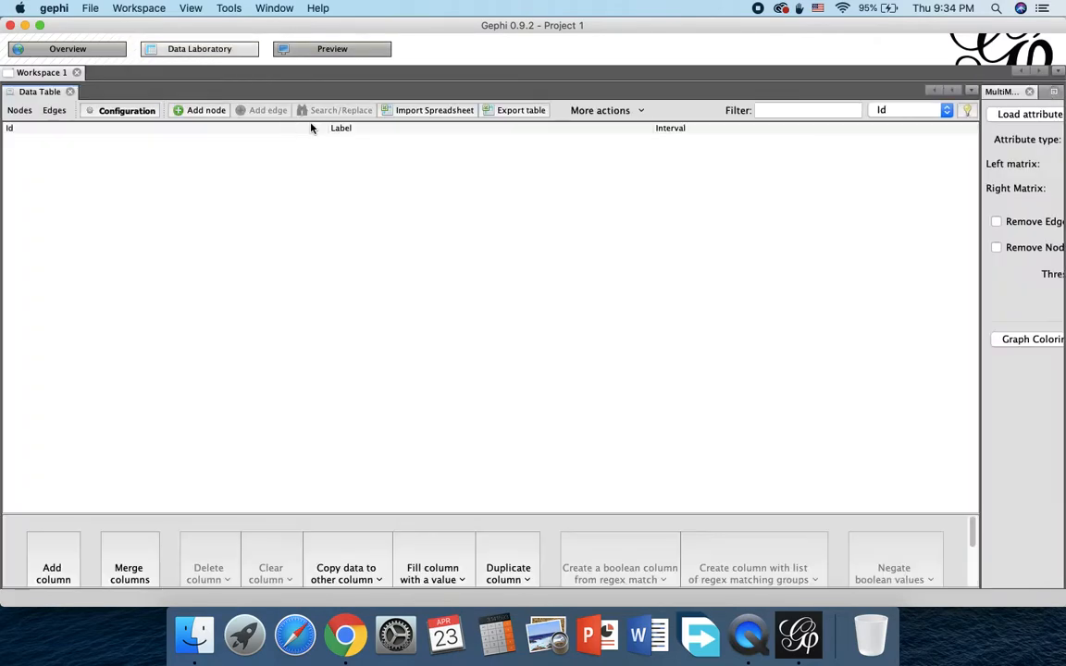
{"action": "left_click", "coordinate": [429, 112]}
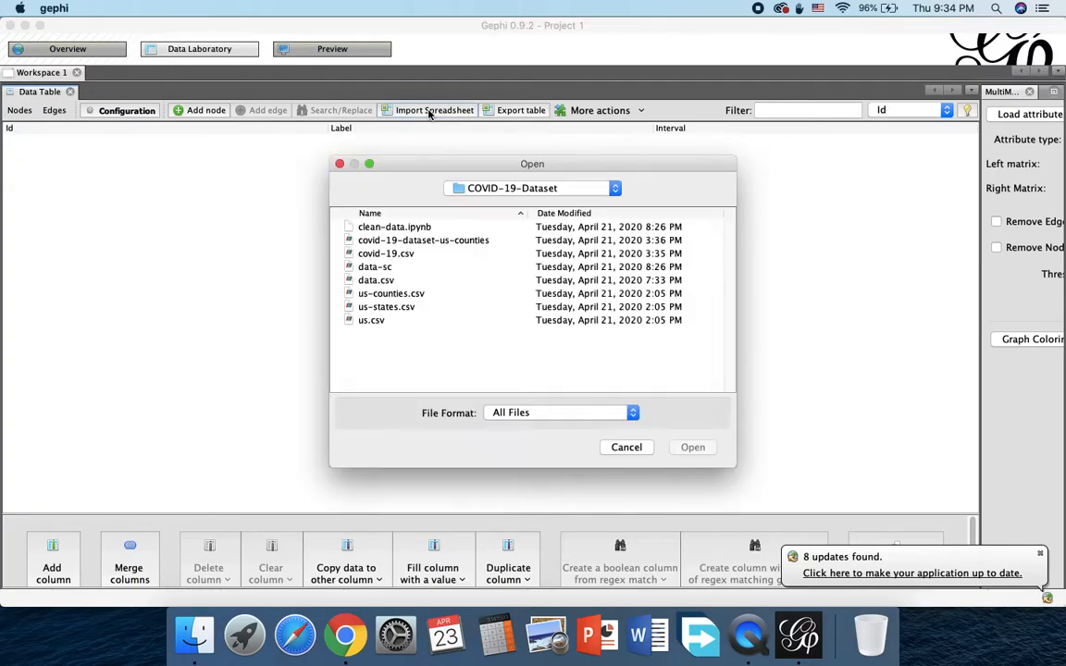
{"action": "left_click", "coordinate": [486, 190]}
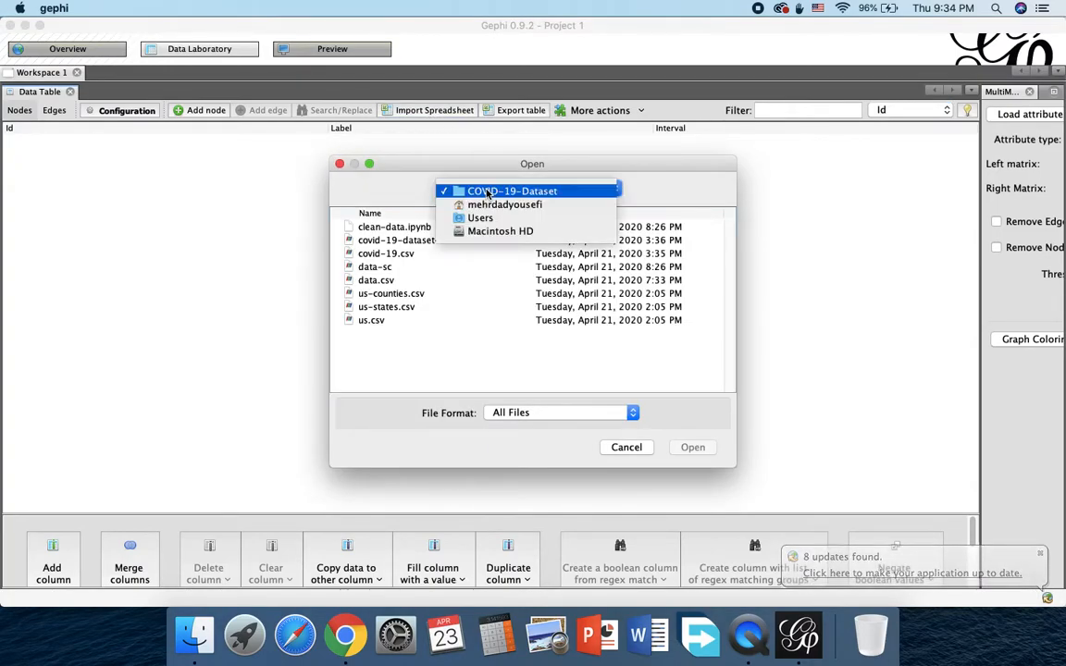
{"action": "left_click", "coordinate": [502, 205]}
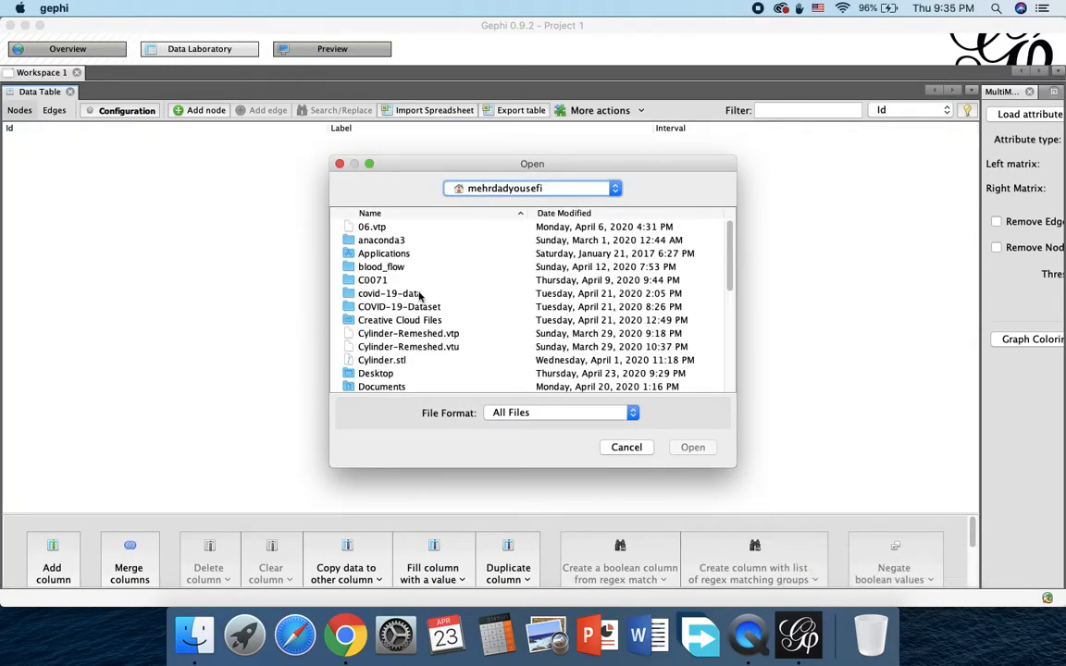
{"action": "scroll", "coordinate": [419, 294], "scroll_direction": "down", "scroll_amount": 5}
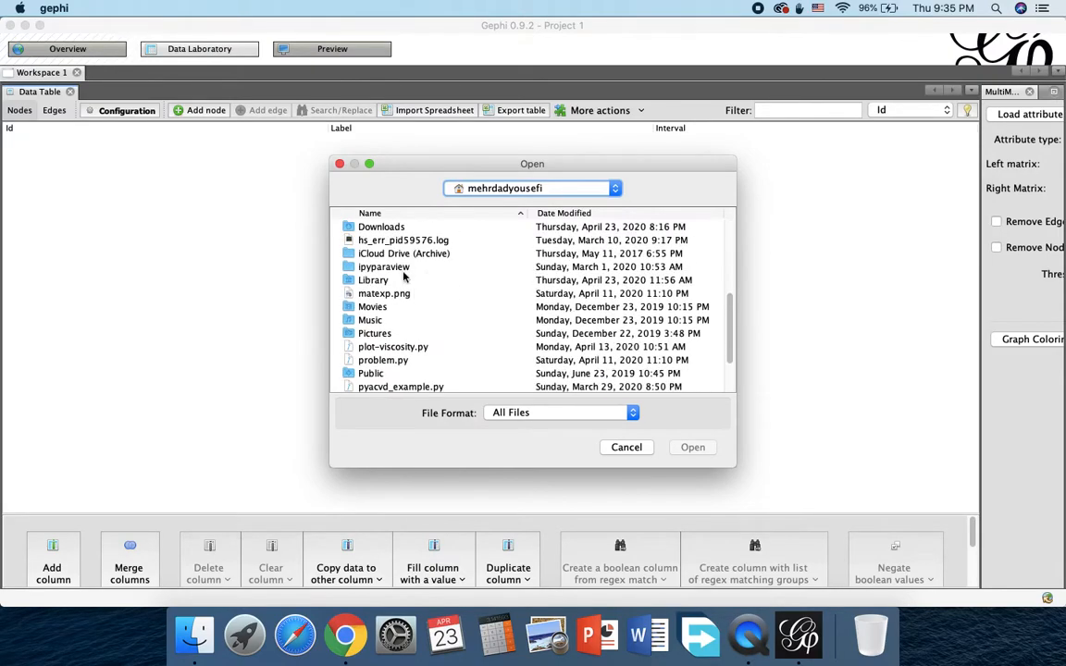
{"action": "scroll", "coordinate": [405, 280], "scroll_direction": "down", "scroll_amount": 1}
{"action": "double_click", "coordinate": [380, 228]}
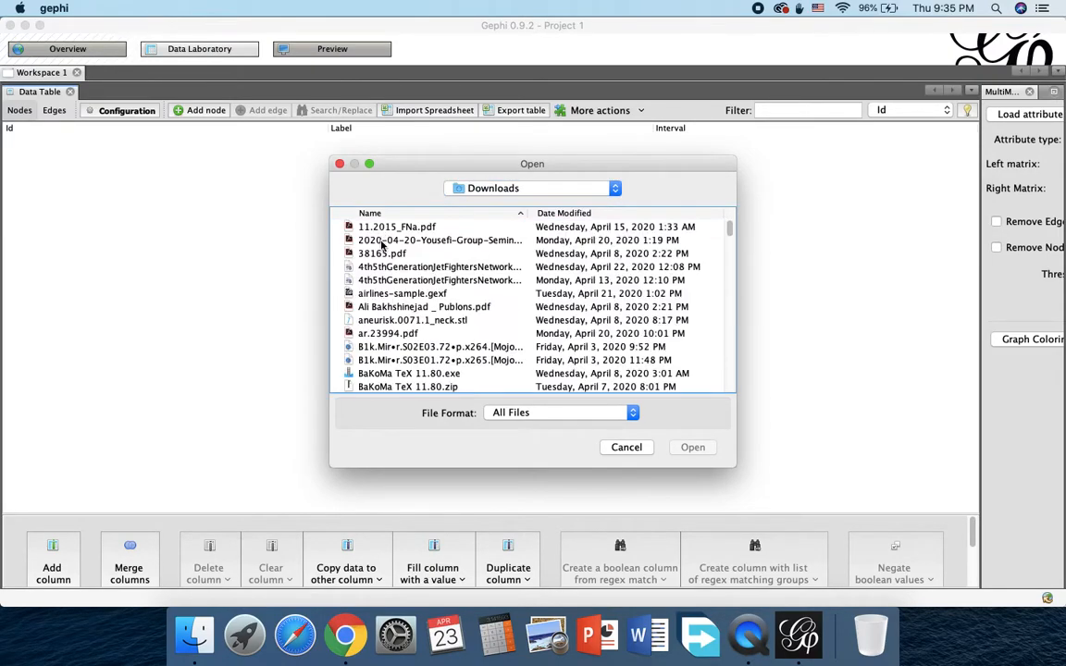
Step: Open Nodes1.csv from the Downloads folder as the spreadsheet to import
{"action": "scroll", "coordinate": [399, 280], "scroll_direction": "down", "scroll_amount": 5}
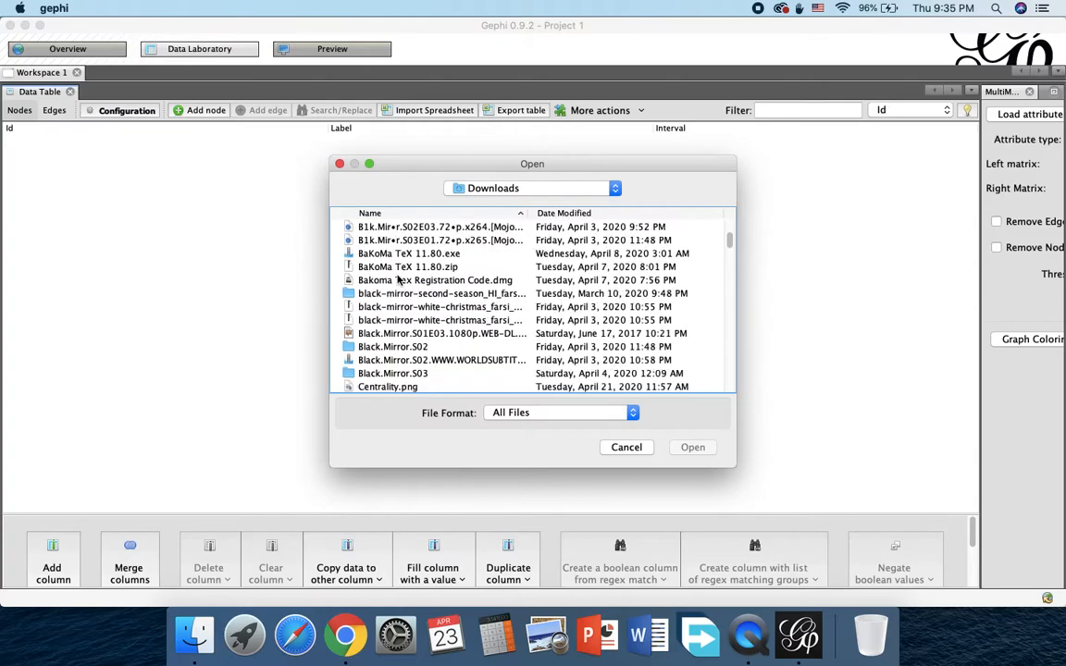
{"action": "scroll", "coordinate": [399, 279], "scroll_direction": "down", "scroll_amount": 10}
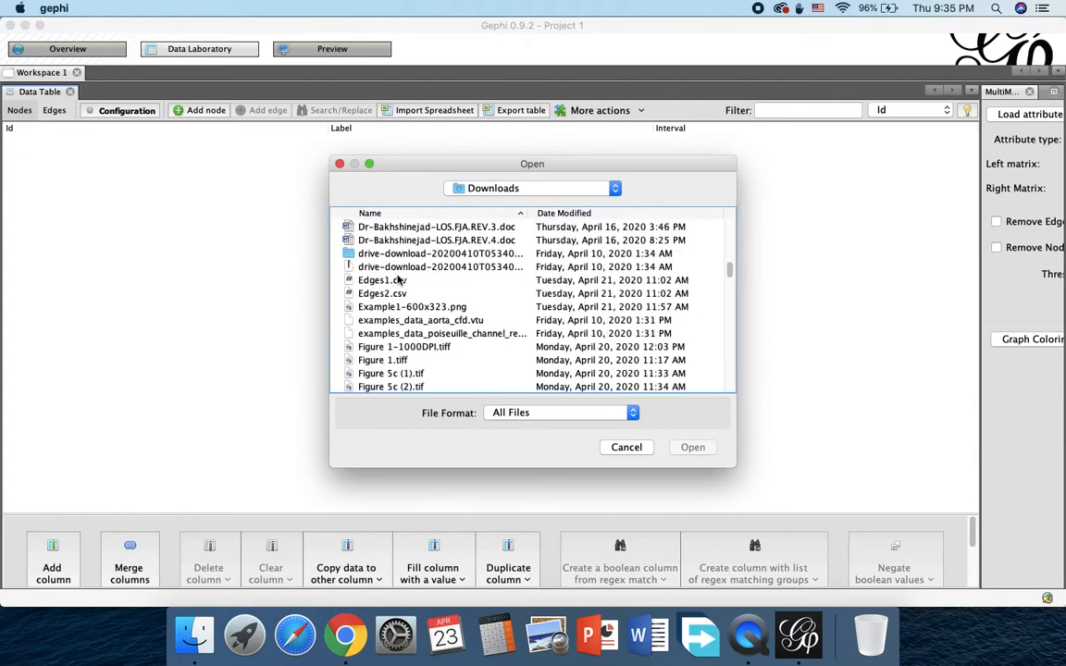
{"action": "scroll", "coordinate": [399, 280], "scroll_direction": "down", "scroll_amount": 10}
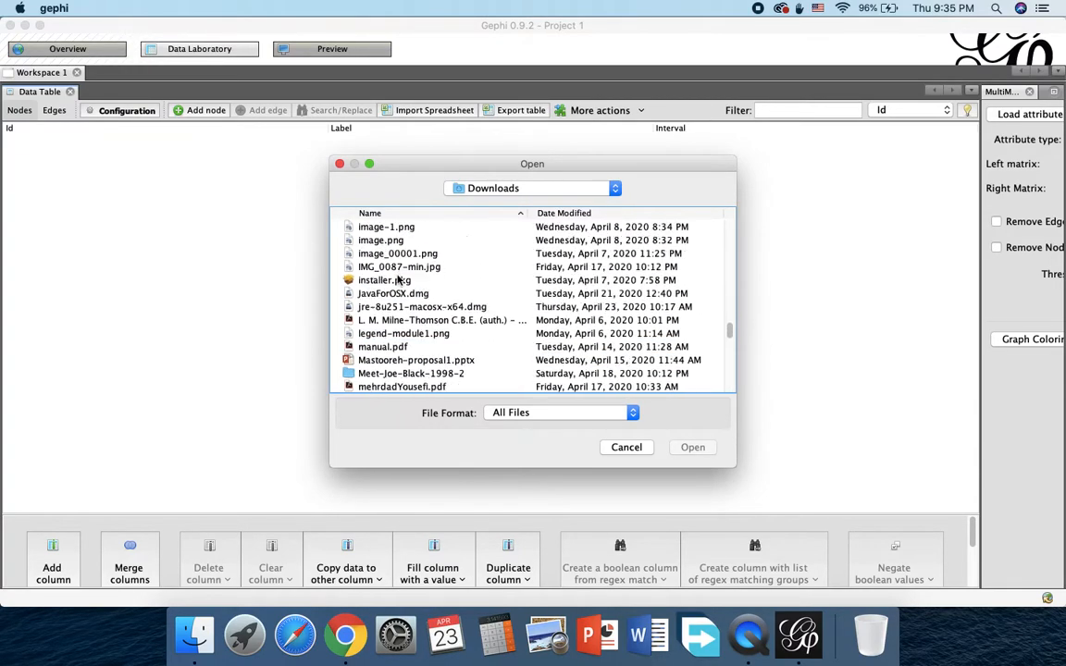
{"action": "scroll", "coordinate": [399, 280], "scroll_direction": "down", "scroll_amount": 5}
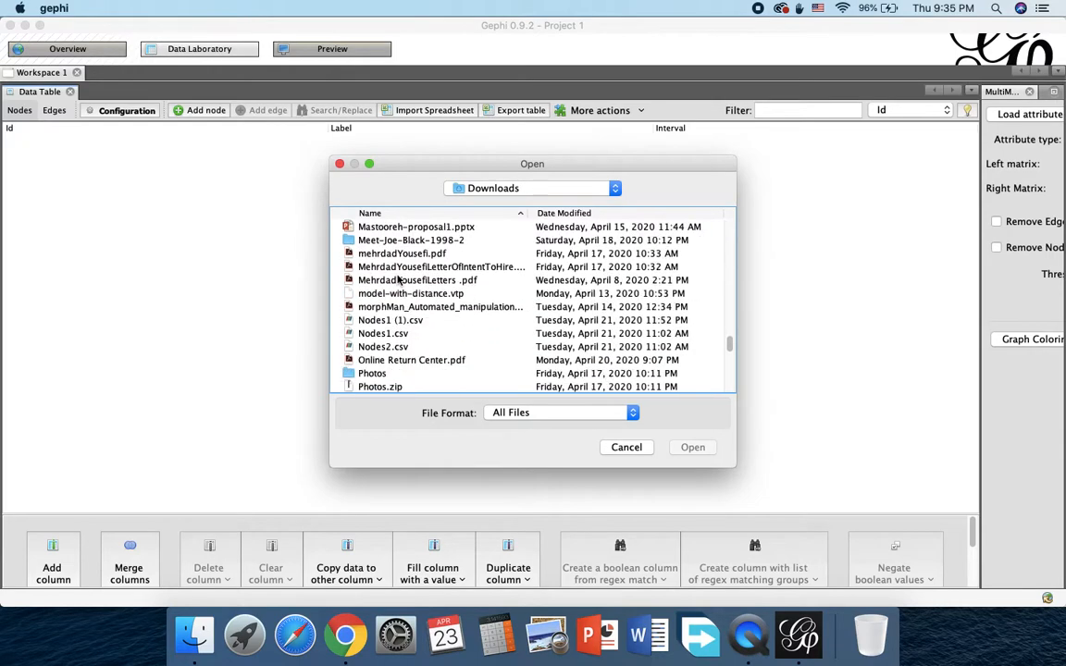
{"action": "left_click", "coordinate": [383, 321]}
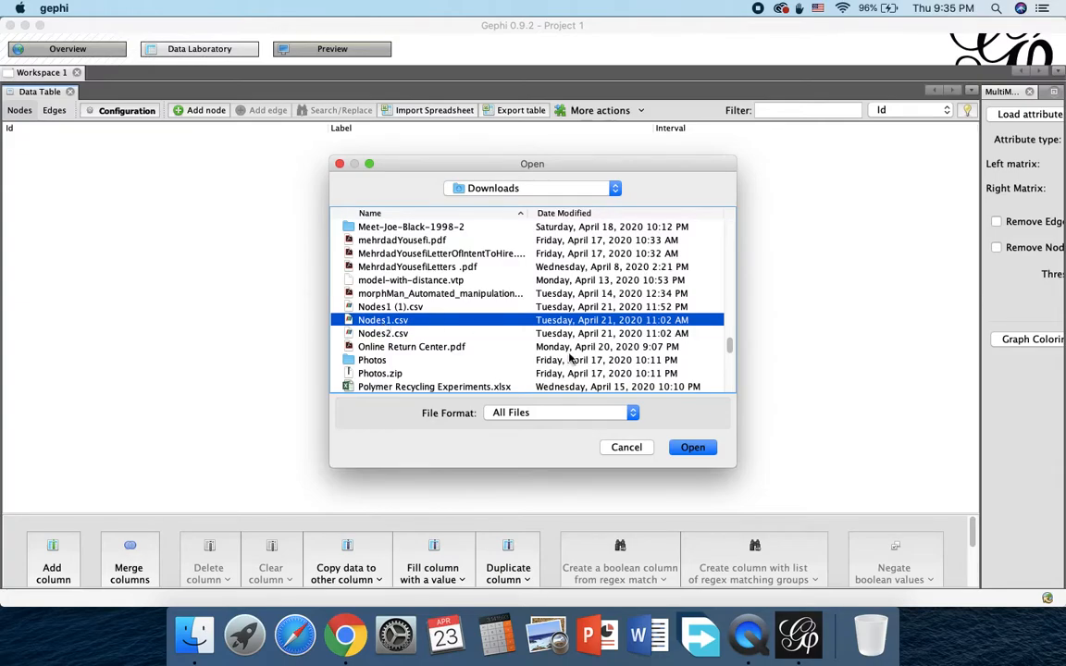
{"action": "left_click", "coordinate": [693, 448]}
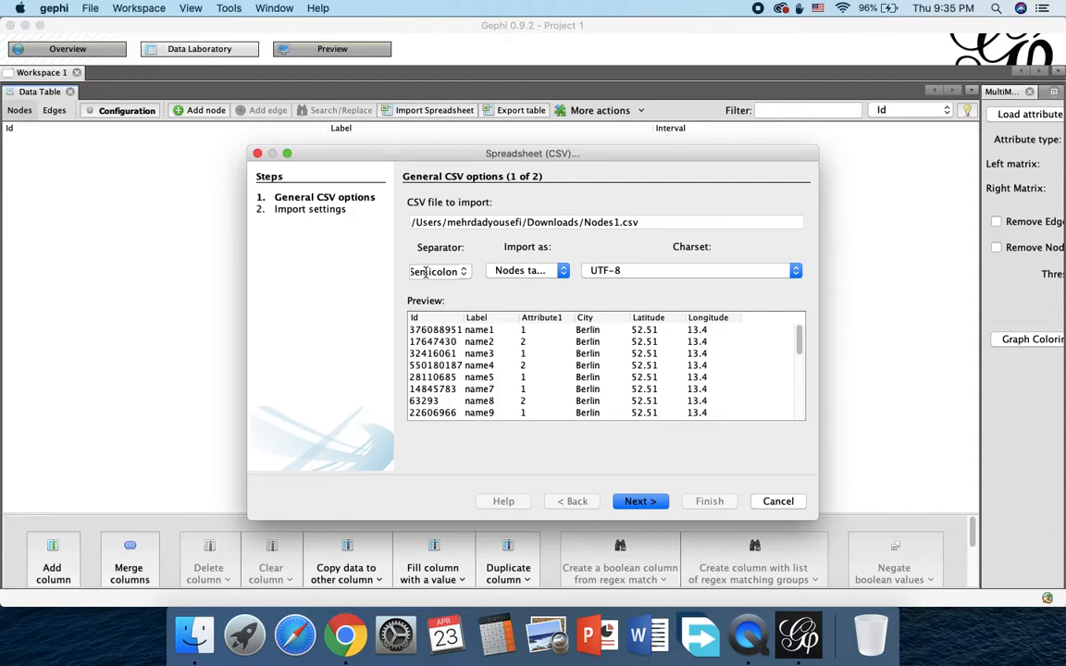
Step: Import Nodes1.csv as a nodes table with the preset column types, adding it to a new workspace as a Mixed graph
{"action": "left_click", "coordinate": [522, 270]}
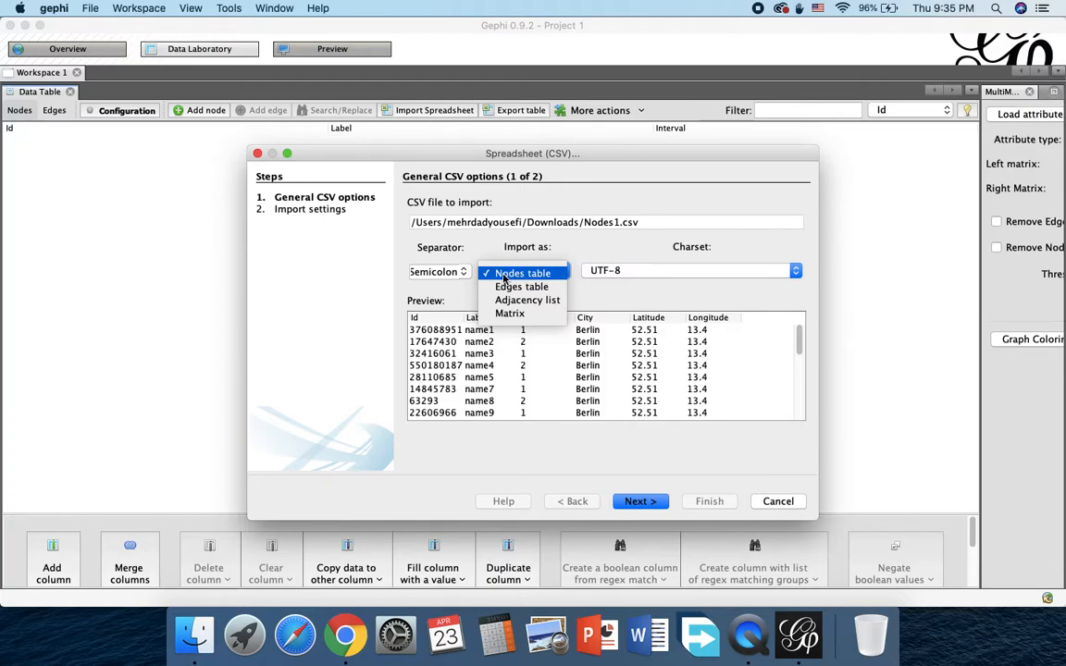
{"action": "left_click", "coordinate": [504, 275]}
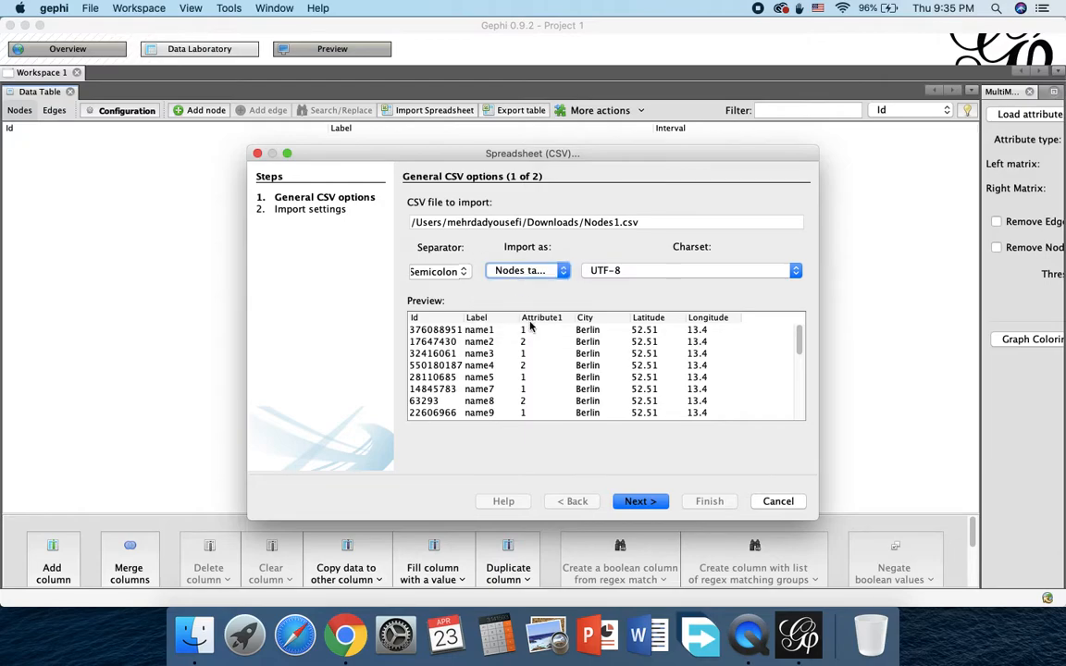
{"action": "left_click", "coordinate": [639, 502]}
{"action": "left_click_drag", "start_coordinate": [806, 311], "coordinate": [802, 392]}
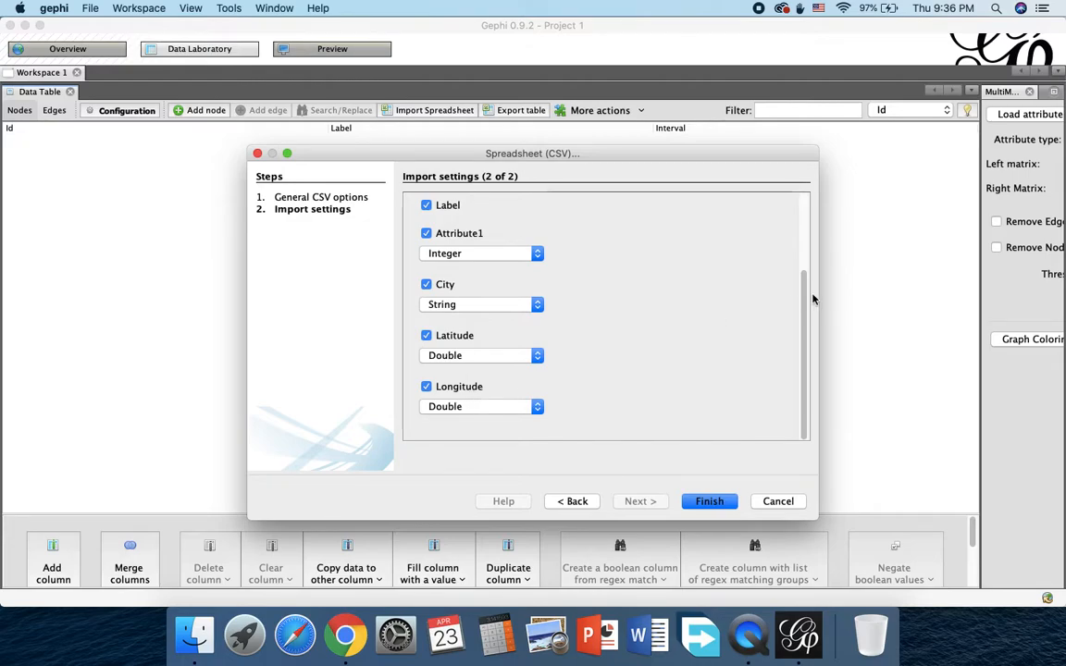
{"action": "mouse_move", "coordinate": [807, 299]}
{"action": "left_mouse_down"}
{"action": "mouse_move", "coordinate": [807, 226]}
{"action": "mouse_move", "coordinate": [808, 310]}
{"action": "left_mouse_up"}
{"action": "left_click", "coordinate": [708, 502]}
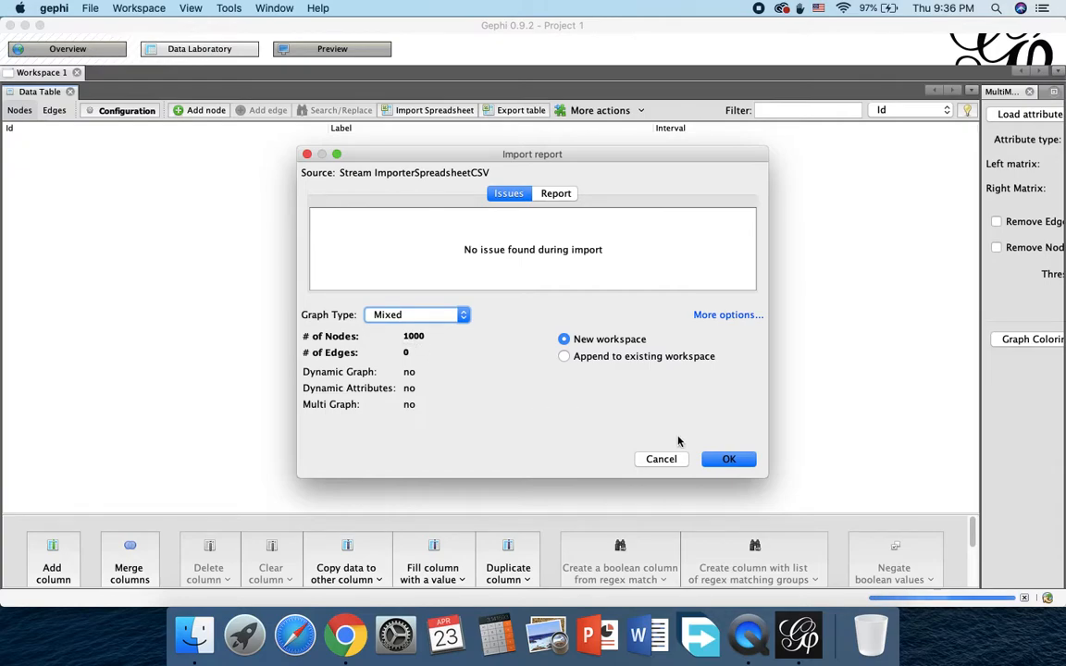
{"action": "left_click", "coordinate": [729, 459]}
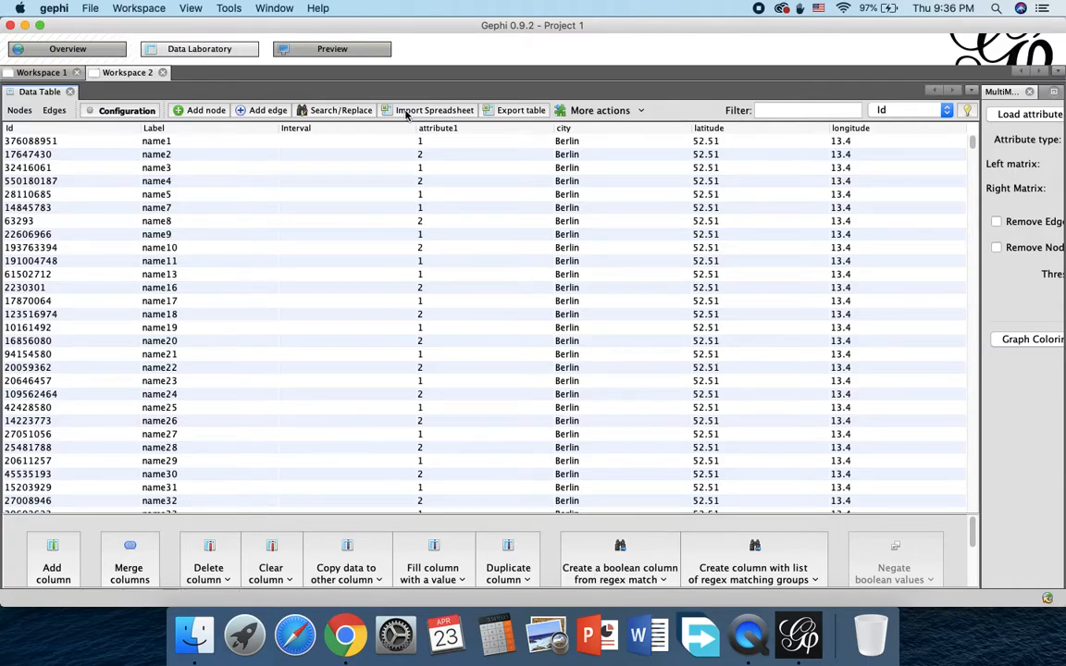
Step: Start another spreadsheet import and open Edges1.csv from the Downloads folder
{"action": "left_click", "coordinate": [405, 111]}
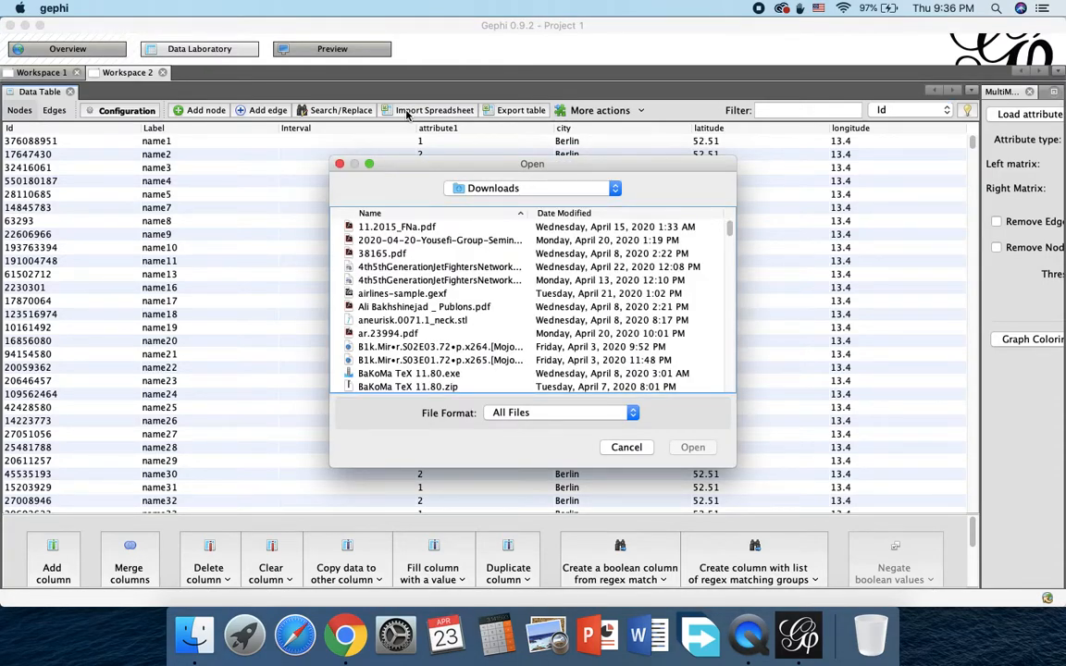
{"action": "scroll", "coordinate": [423, 279], "scroll_direction": "down", "scroll_amount": 5}
{"action": "scroll", "coordinate": [422, 280], "scroll_direction": "down", "scroll_amount": 10}
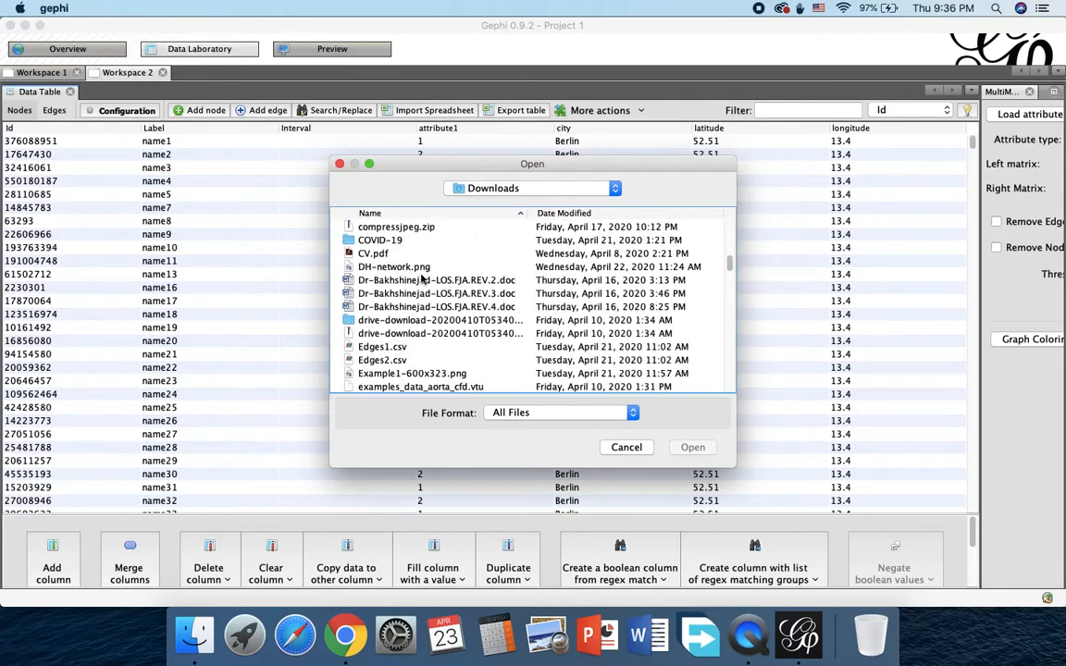
{"action": "left_click", "coordinate": [387, 347]}
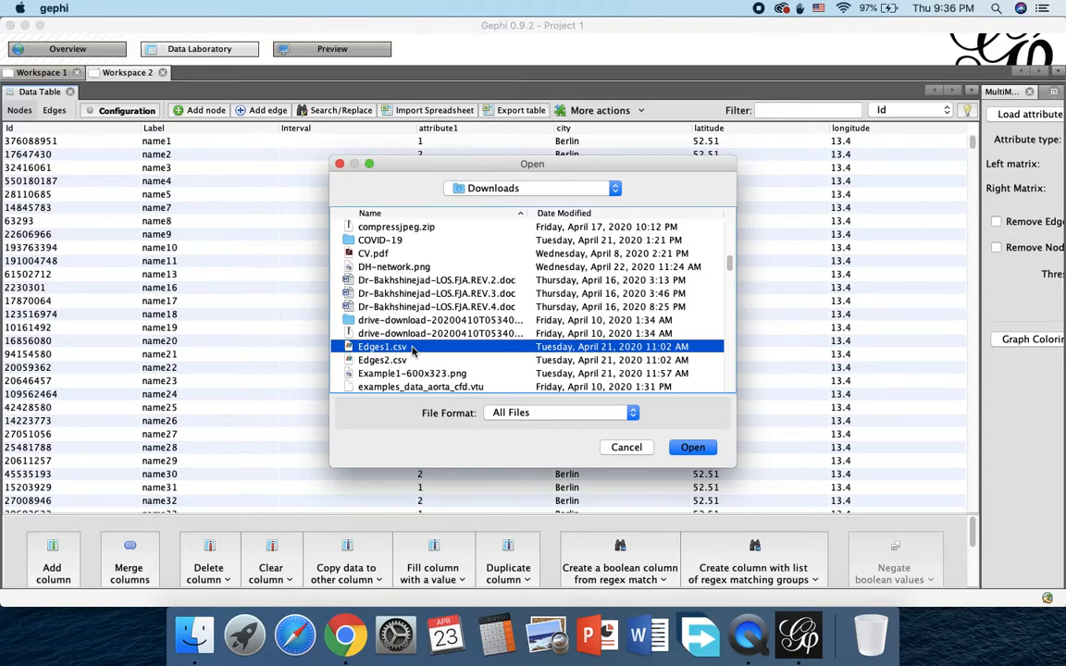
{"action": "left_click", "coordinate": [693, 447]}
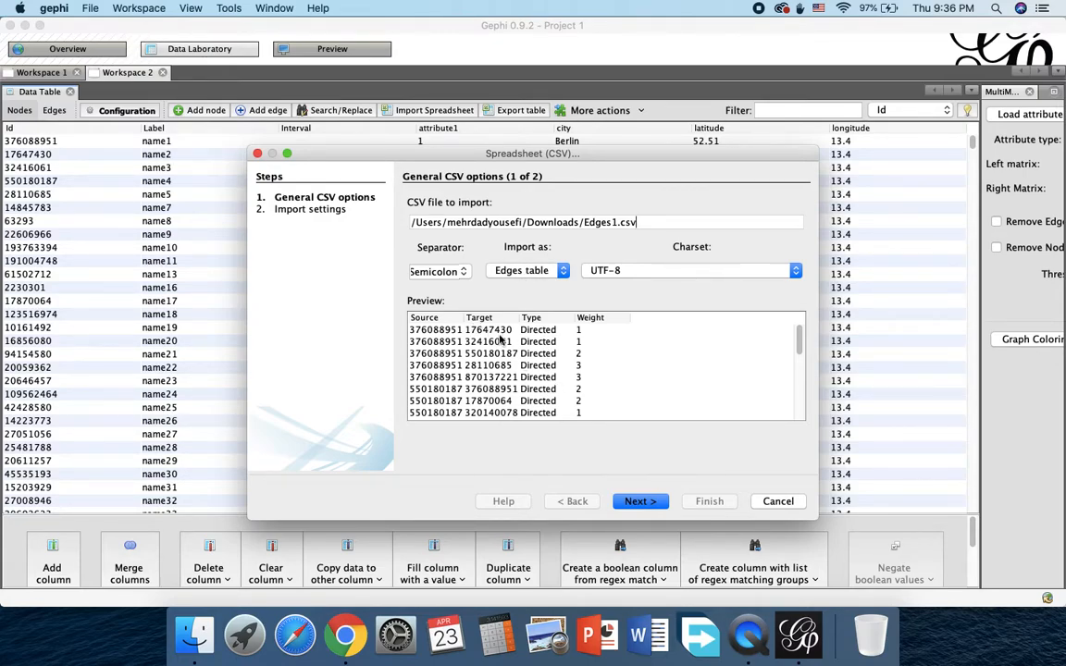
Step: Import Edges1.csv as an edges table with the Type and Weight columns, into a new workspace as a Directed graph
{"action": "left_click", "coordinate": [645, 505]}
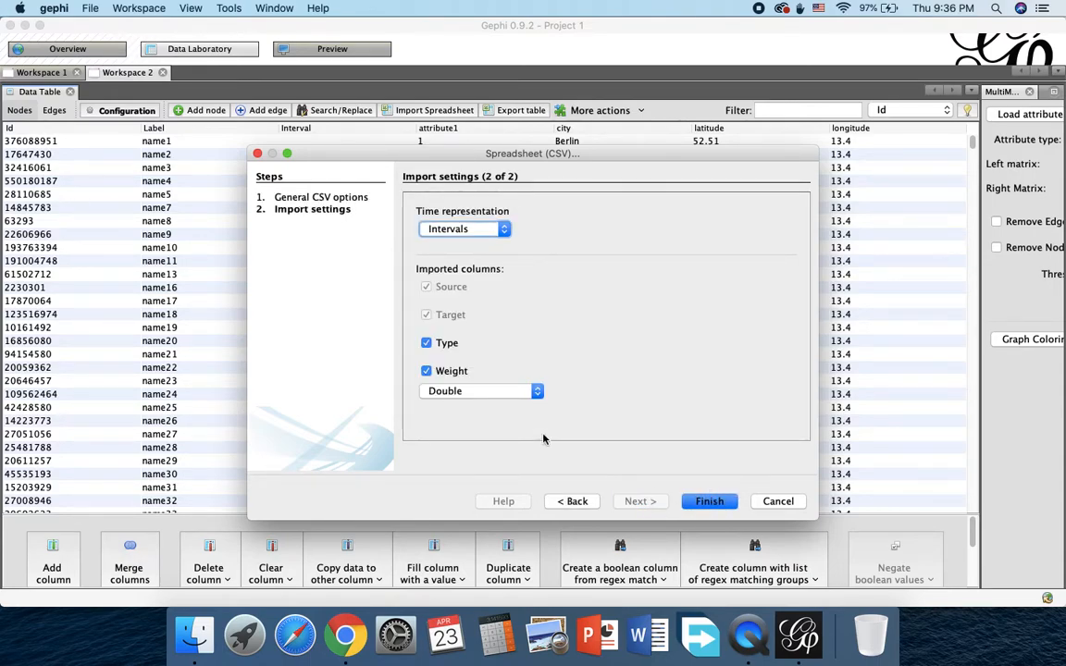
{"action": "left_click", "coordinate": [701, 501]}
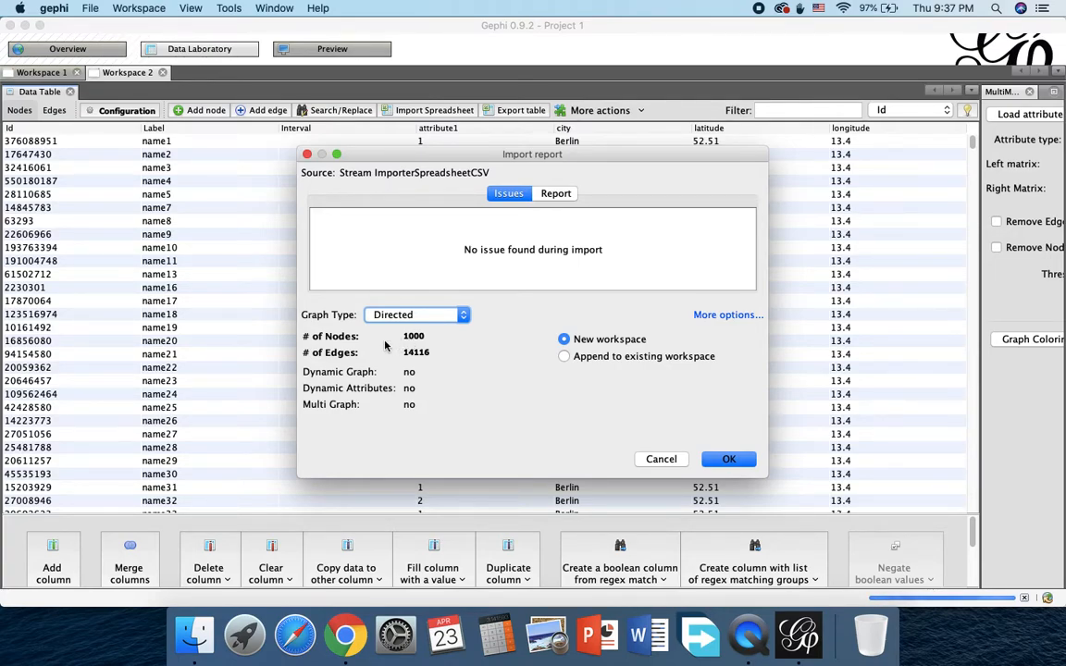
{"action": "left_click", "coordinate": [728, 459]}
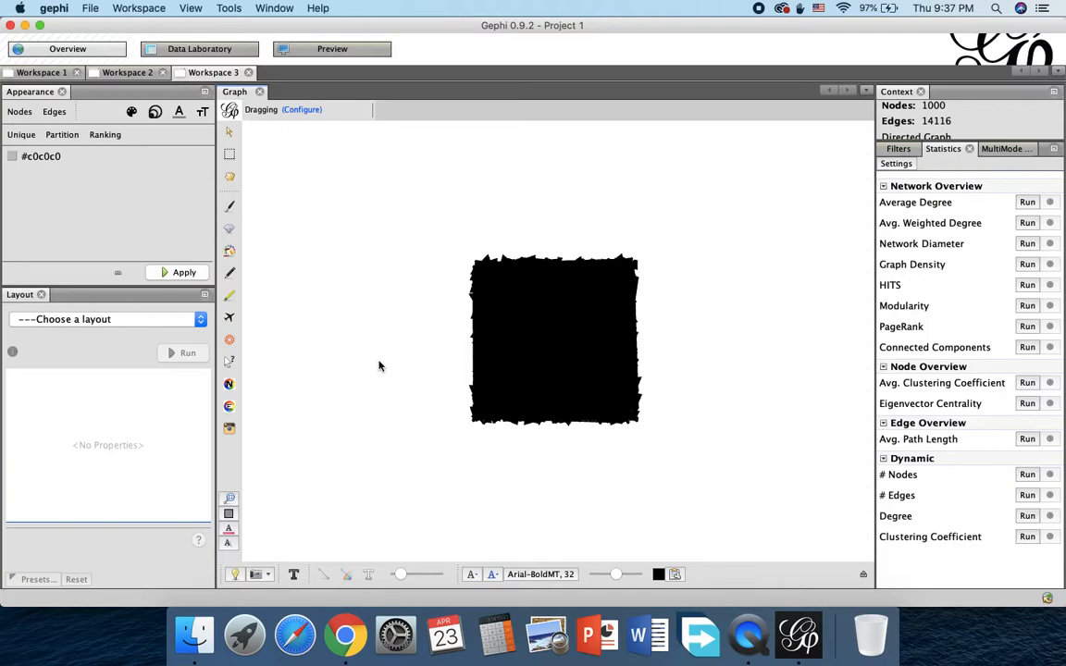
Step: Choose ForceAtlas 2 as the graph's layout algorithm and look through its parameters
{"action": "left_click", "coordinate": [119, 322]}
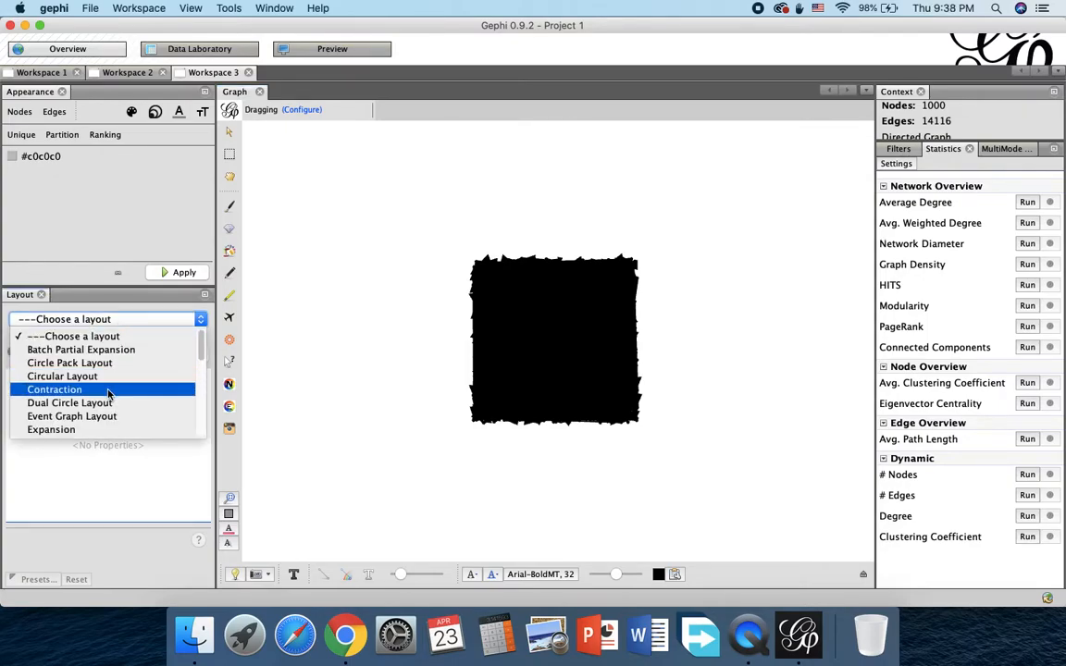
{"action": "scroll", "coordinate": [111, 379], "scroll_direction": "down", "scroll_amount": 3}
{"action": "scroll", "coordinate": [102, 382], "scroll_direction": "up", "scroll_amount": 1}
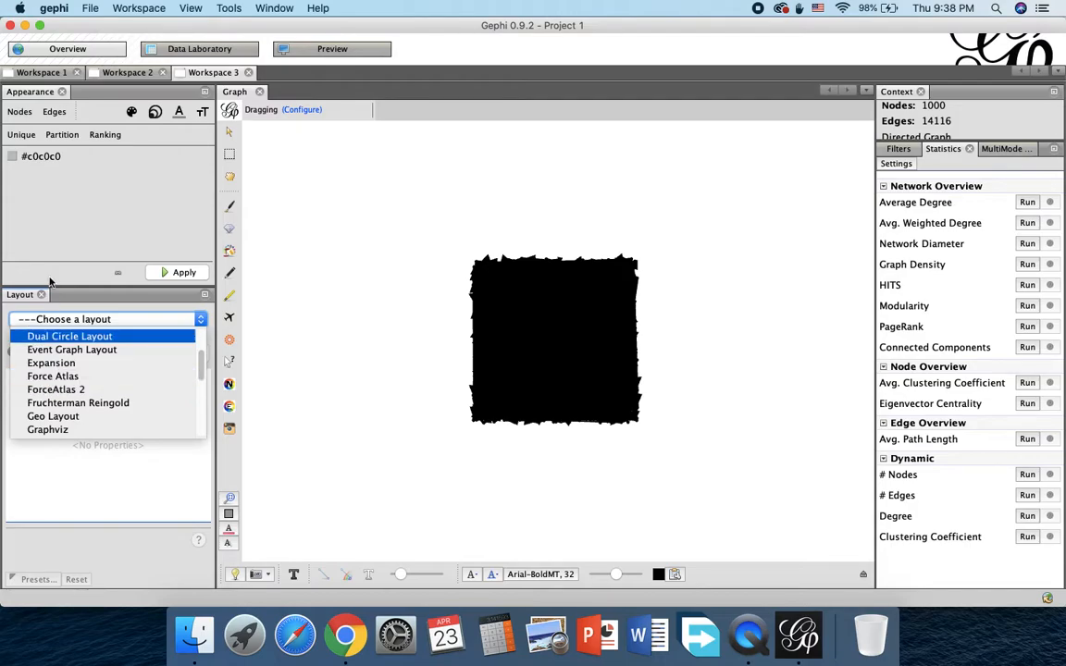
{"action": "left_click", "coordinate": [80, 390]}
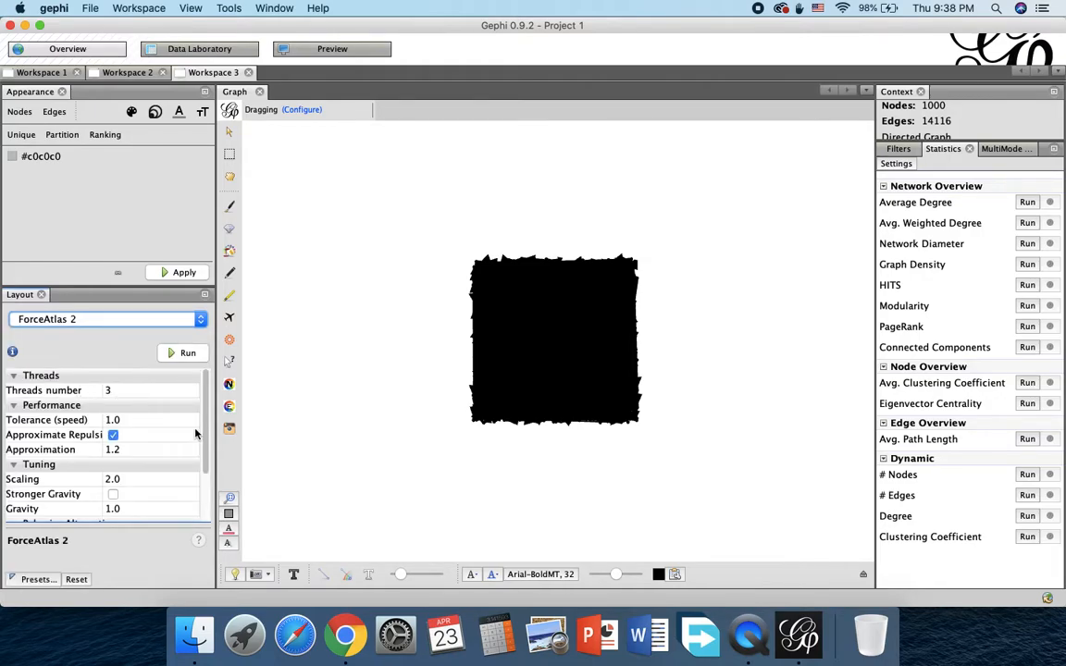
{"action": "scroll", "coordinate": [199, 472], "scroll_direction": "down", "scroll_amount": 3}
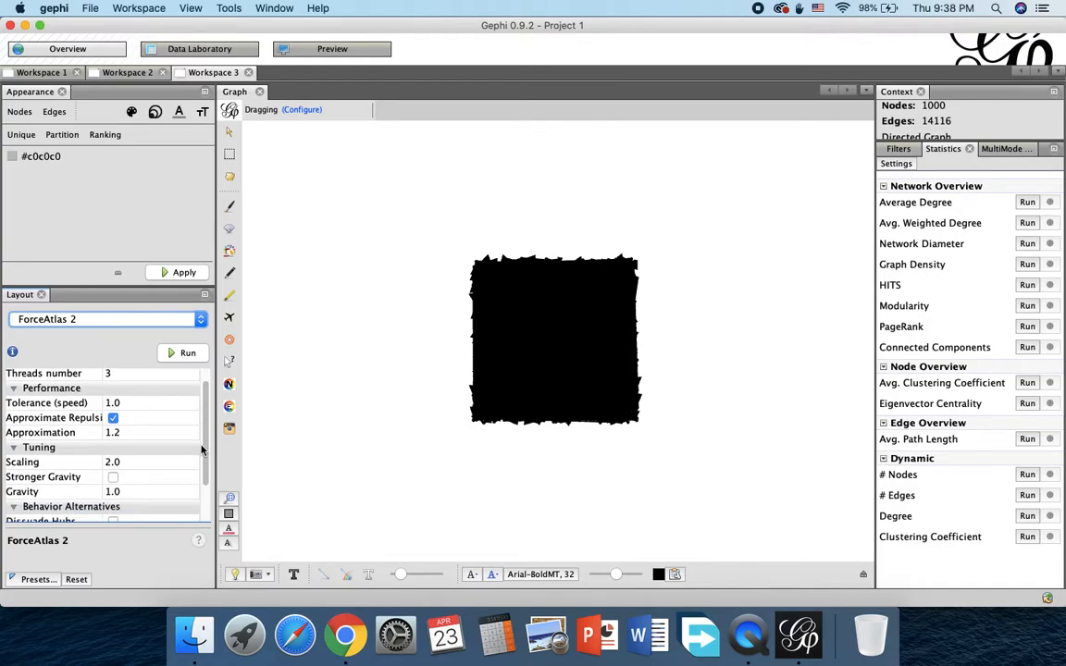
Step: Set the ForceAtlas 2 scaling to 100, run the layout, and center the whole graph in the view
{"action": "scroll", "coordinate": [198, 476], "scroll_direction": "down", "scroll_amount": 1}
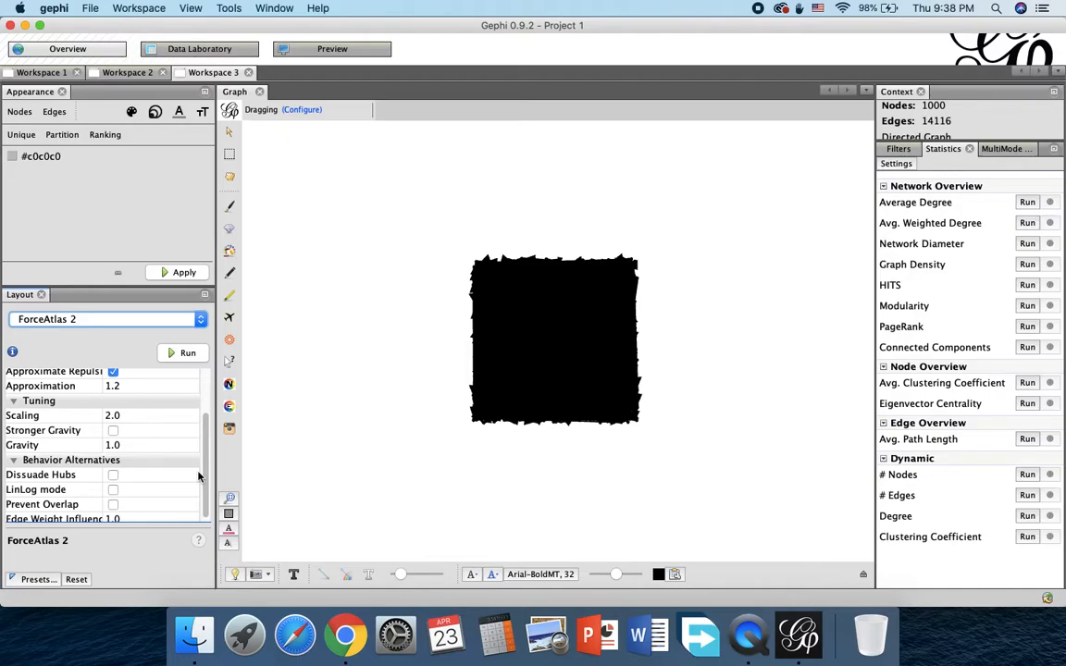
{"action": "left_click", "coordinate": [108, 415]}
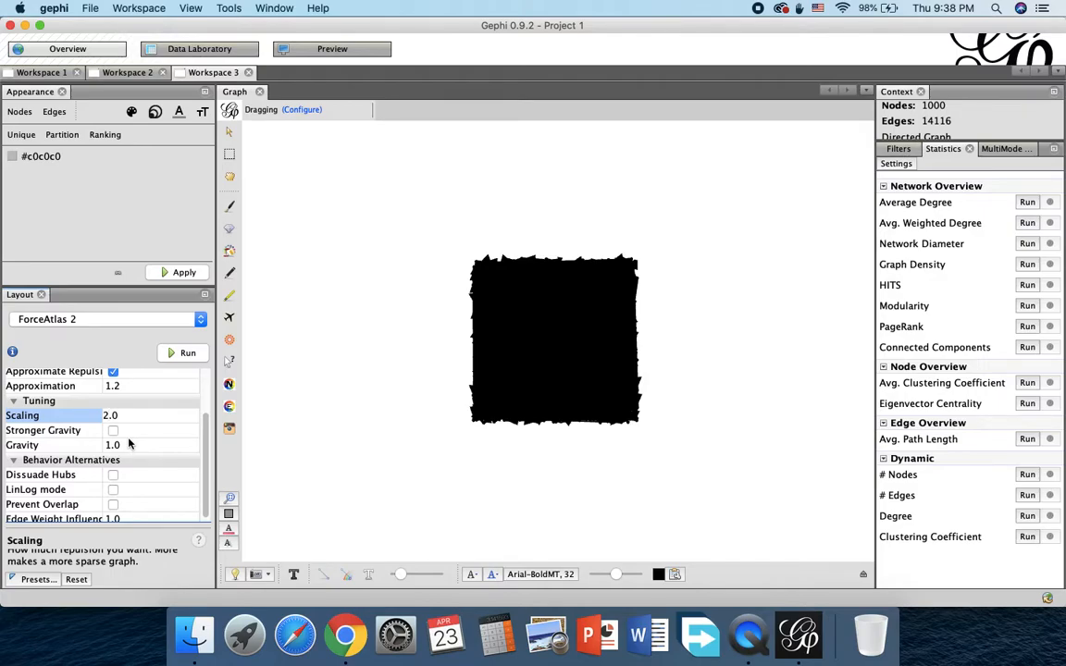
{"action": "key", "text": "BackSpace"}
{"action": "type", "text": "100"}
{"action": "left_click", "coordinate": [183, 352]}
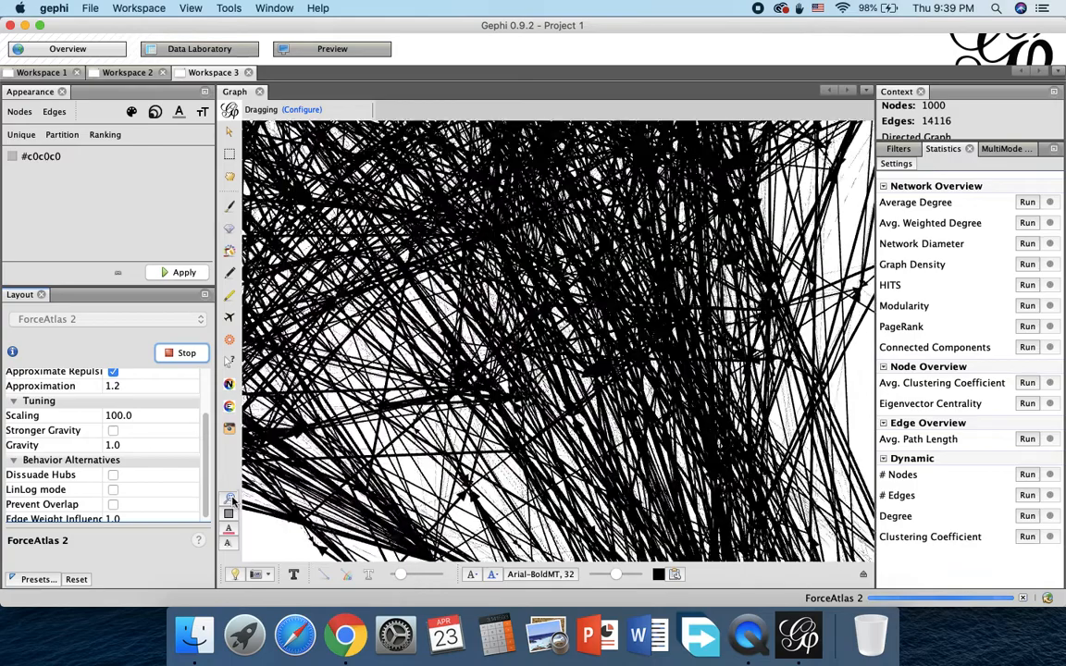
{"action": "left_click", "coordinate": [230, 499]}
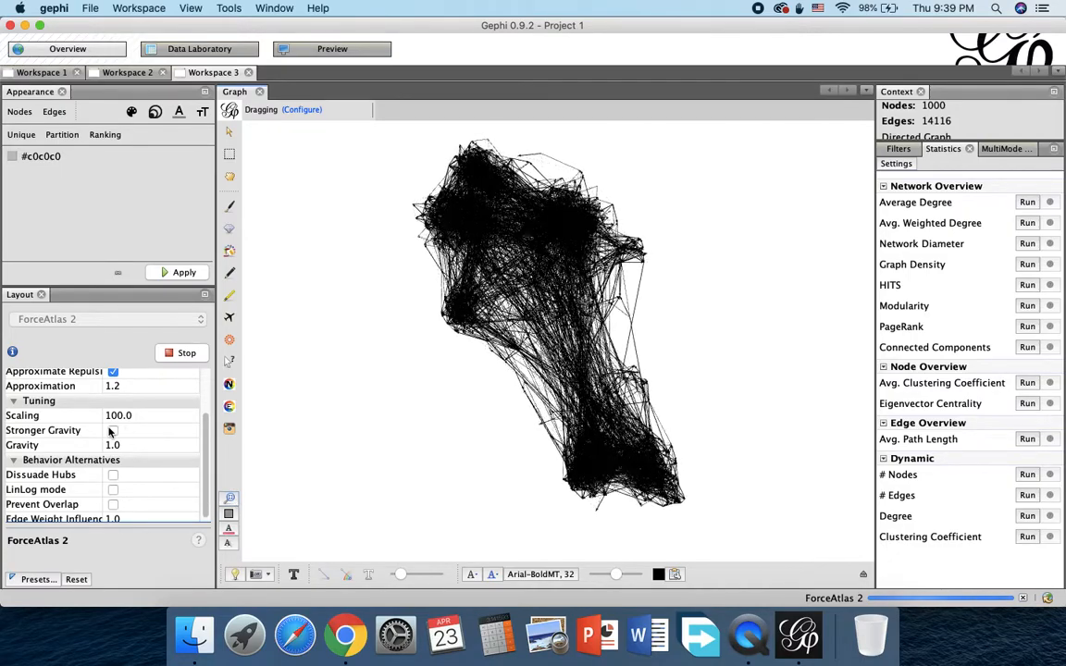
Step: Try Stronger Gravity on the running layout and turn it off again, recentering the graph each time
{"action": "left_click", "coordinate": [112, 431]}
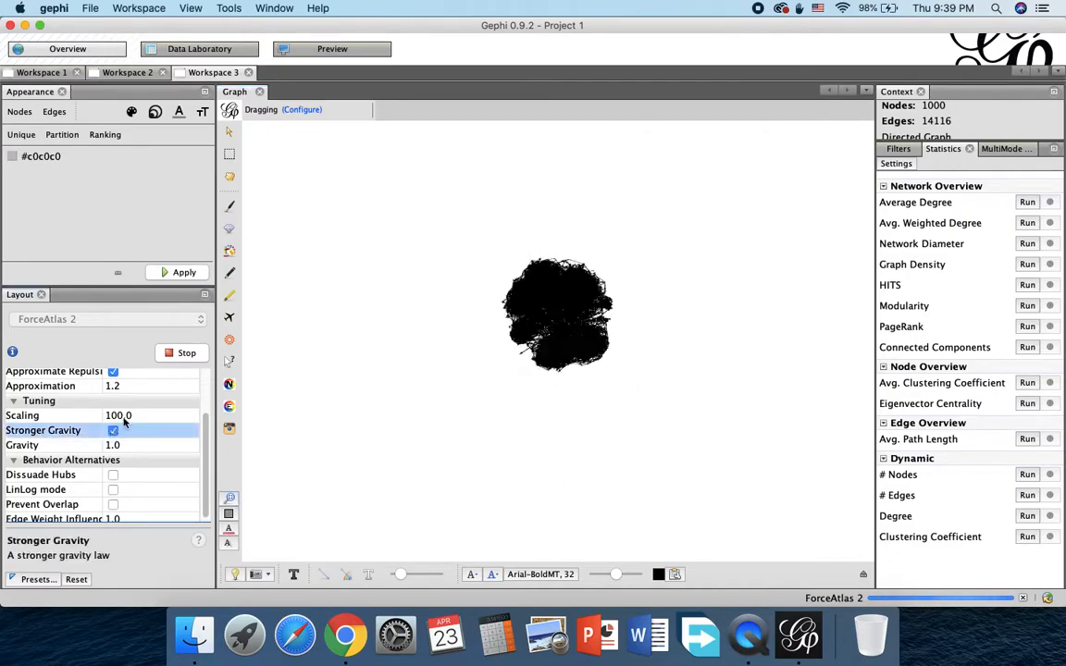
{"action": "left_click", "coordinate": [229, 500]}
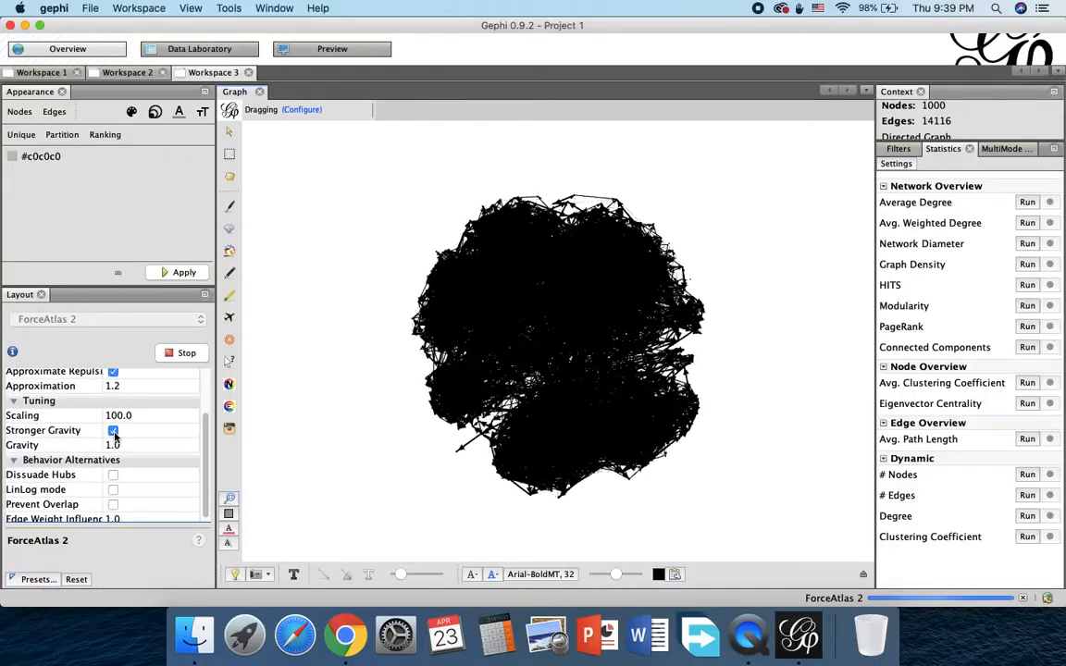
{"action": "left_click", "coordinate": [112, 431]}
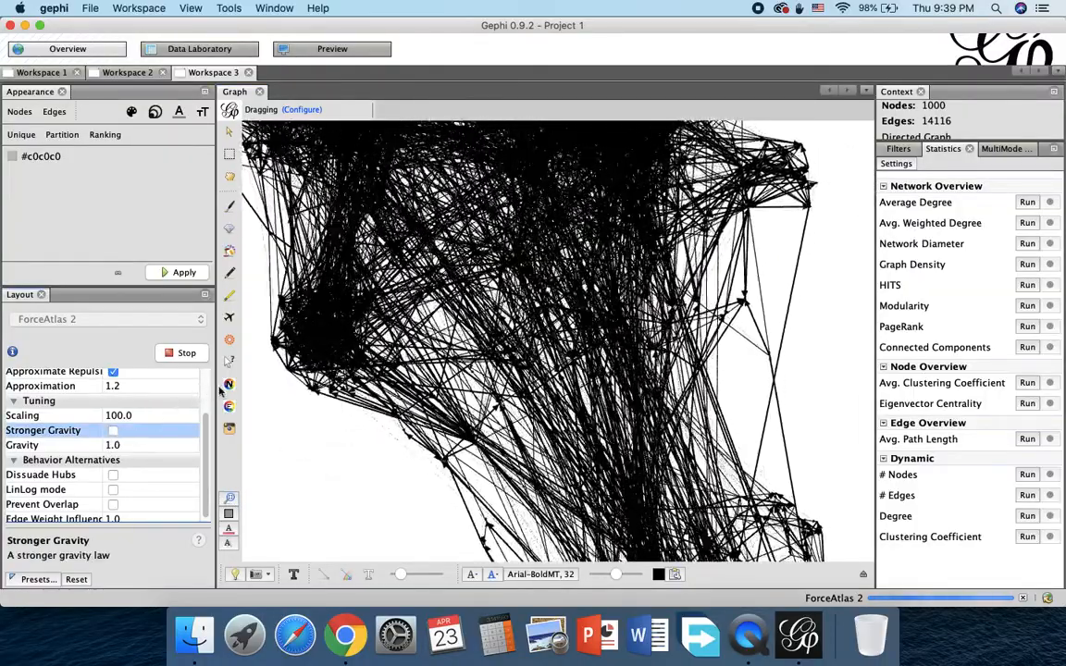
{"action": "left_click", "coordinate": [229, 500]}
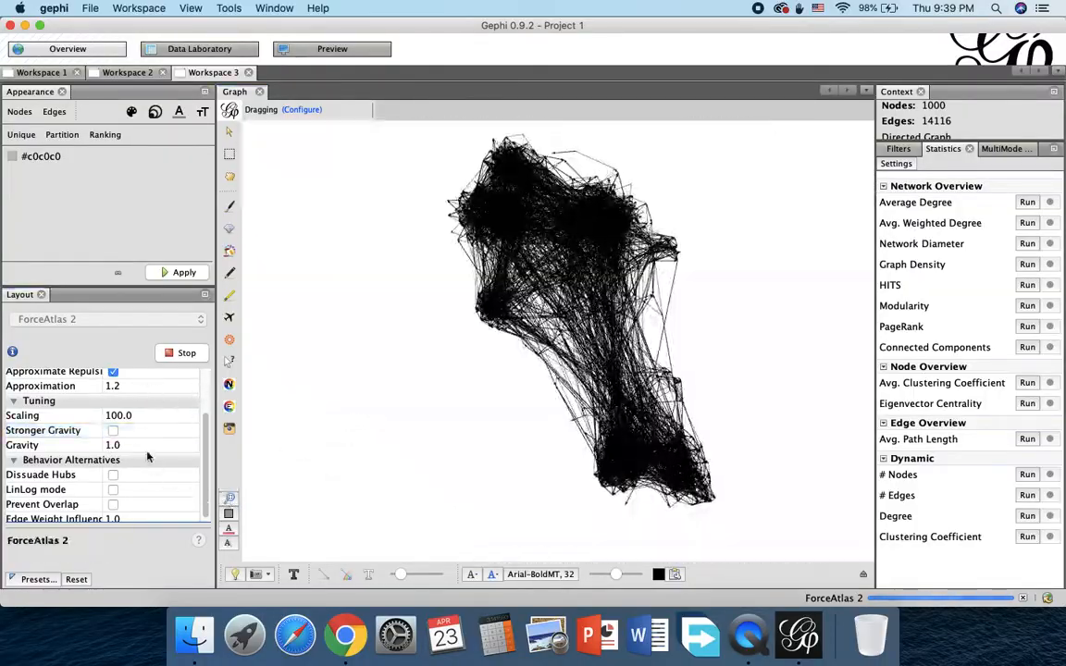
Step: Try a Gravity of 3 in ForceAtlas 2, restarting the layout with it and stopping the run
{"action": "left_click", "coordinate": [107, 444]}
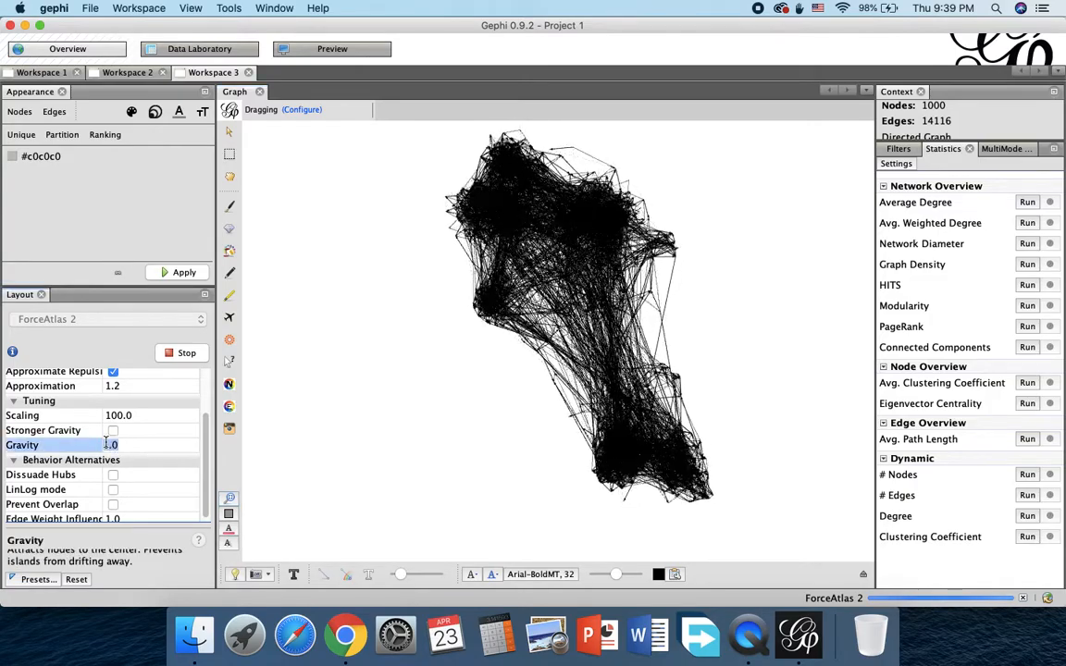
{"action": "left_click", "coordinate": [109, 444]}
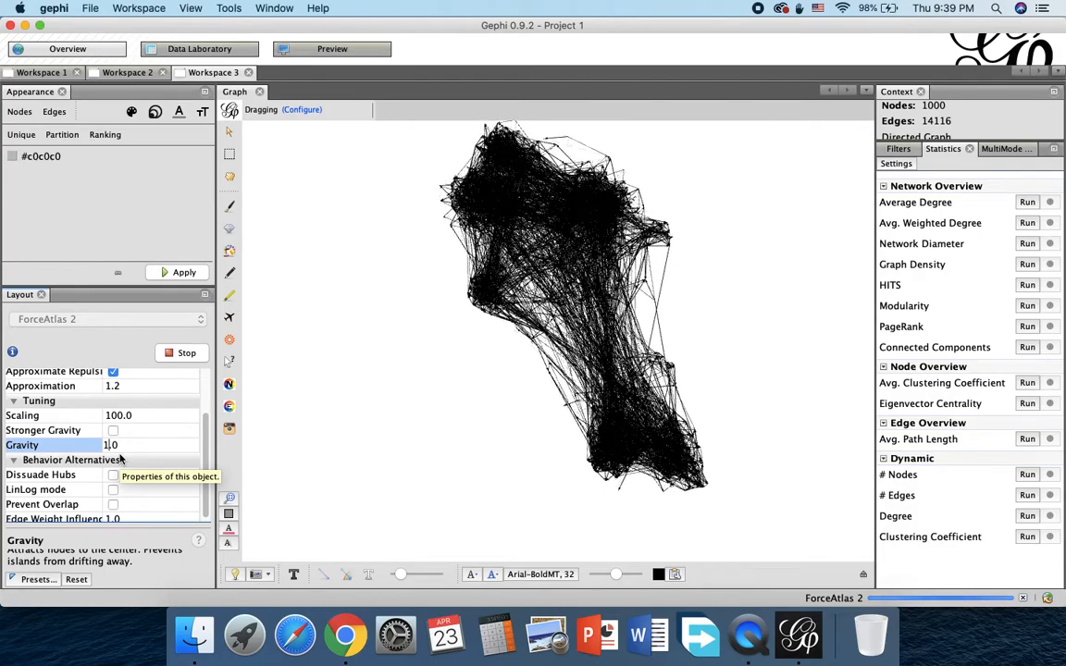
{"action": "key", "text": "BackSpace"}
{"action": "type", "text": "3"}
{"action": "left_click", "coordinate": [169, 354]}
{"action": "left_click", "coordinate": [169, 356]}
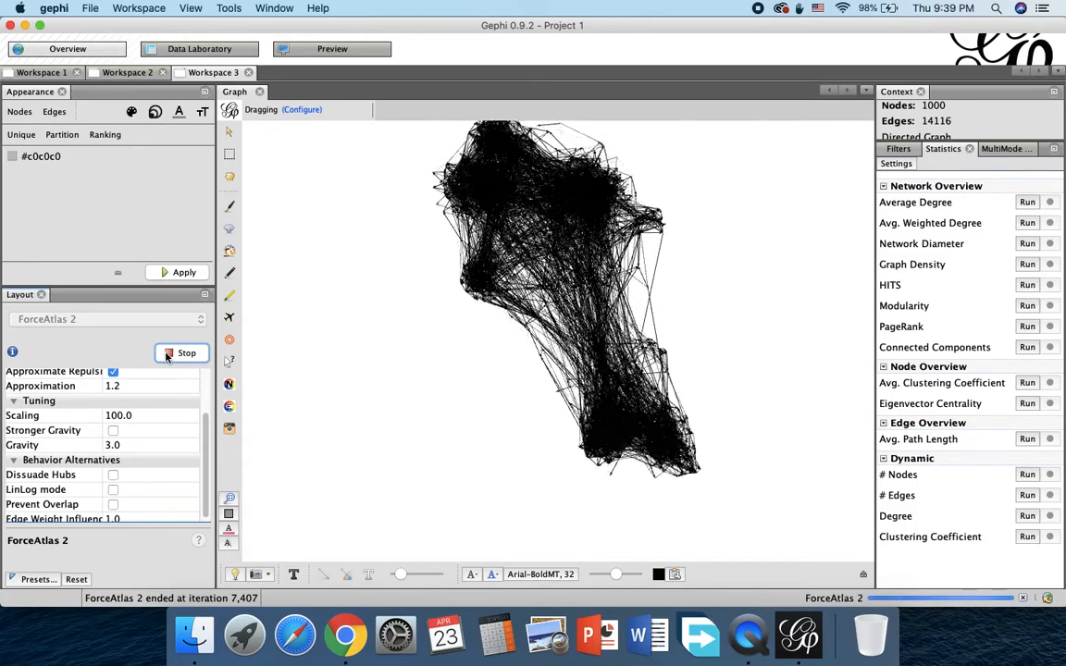
{"action": "left_click", "coordinate": [169, 354]}
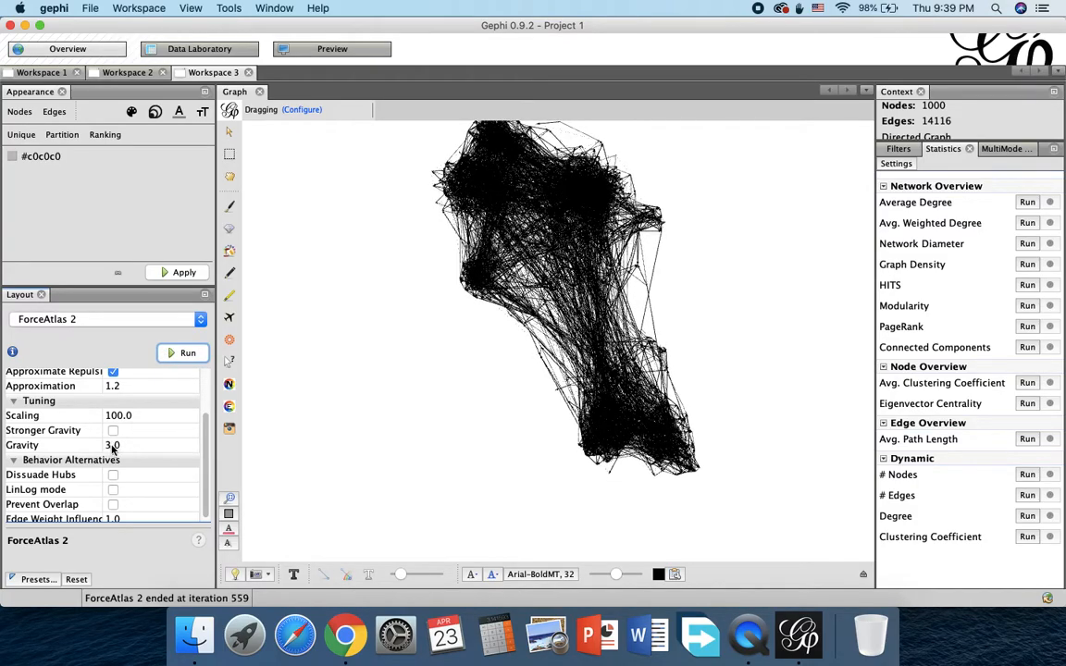
Step: Set the layout's Gravity back to 1, then run ForceAtlas 2 briefly and stop it
{"action": "left_click", "coordinate": [106, 446]}
{"action": "type", "text": "1"}
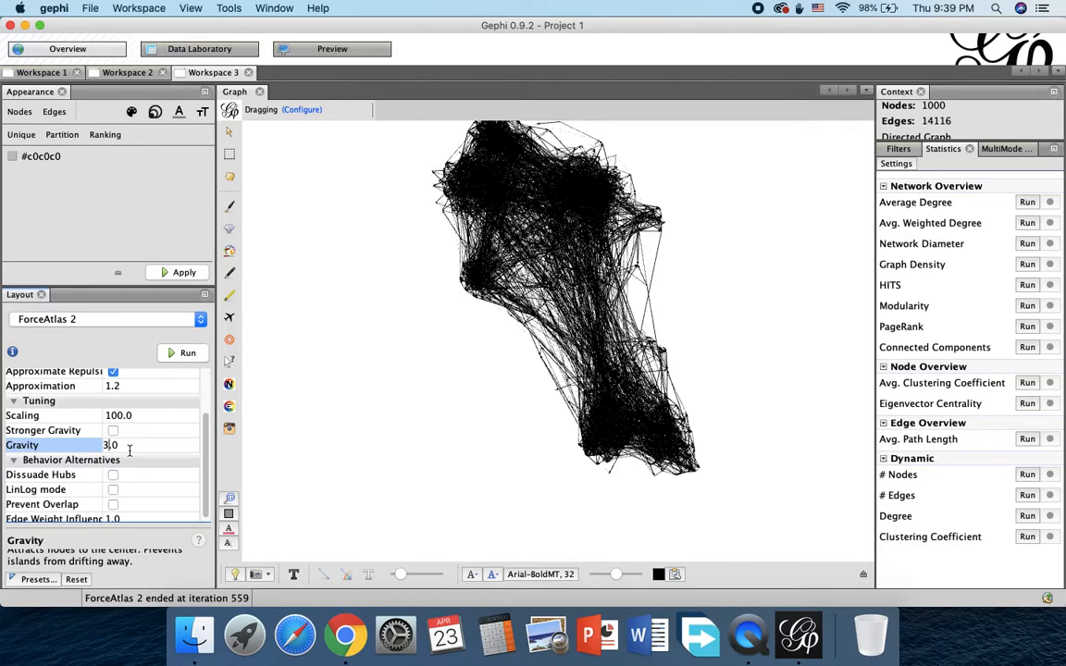
{"action": "key", "text": "Return"}
{"action": "left_click", "coordinate": [173, 354]}
{"action": "left_click", "coordinate": [173, 354]}
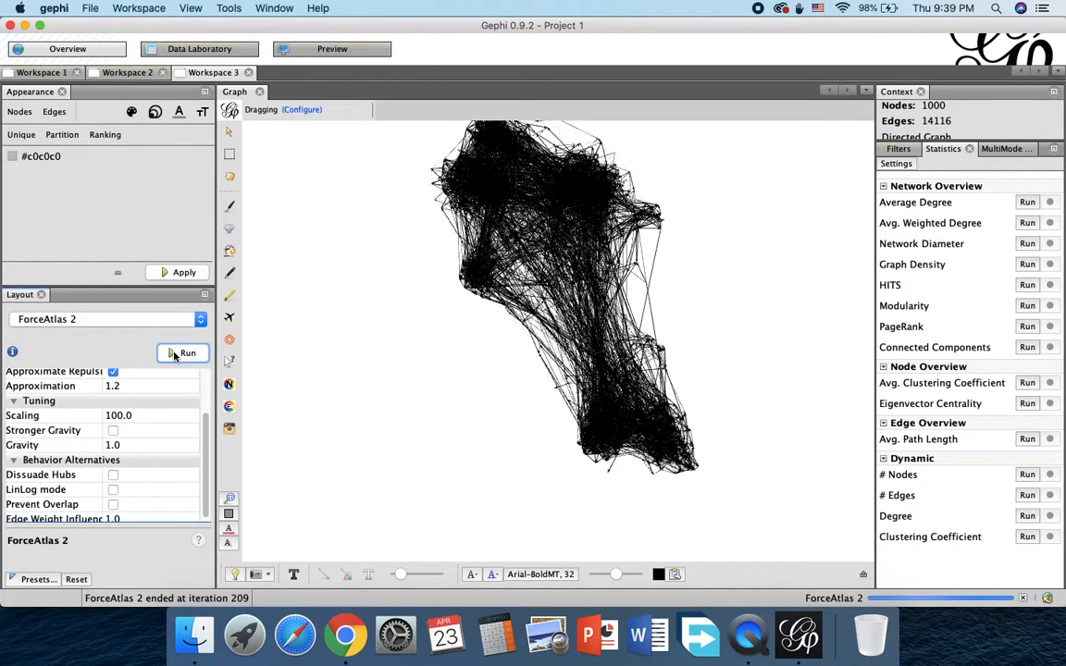
Step: Enable Prevent Overlap for ForceAtlas 2, run the layout, and stop it
{"action": "scroll", "coordinate": [207, 480], "scroll_direction": "down", "scroll_amount": 1}
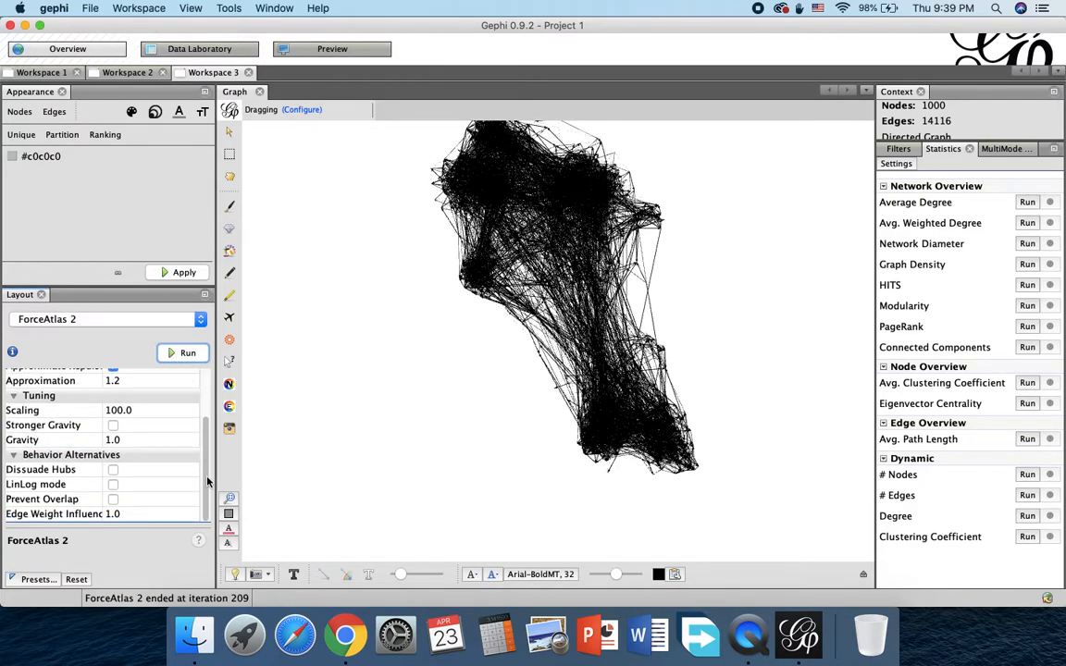
{"action": "left_click", "coordinate": [112, 501]}
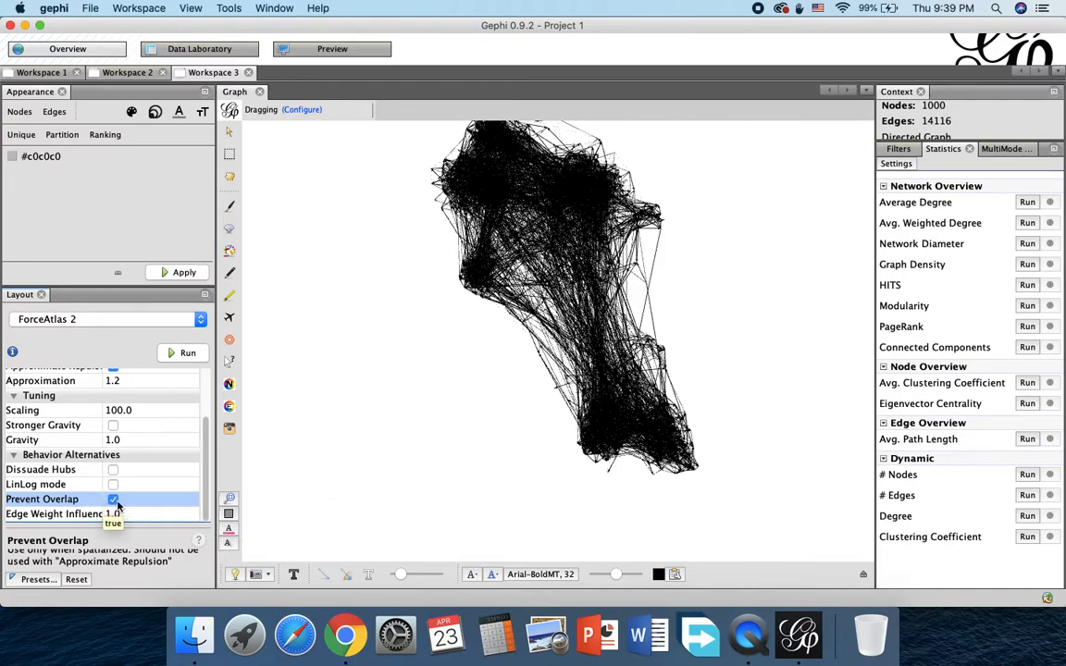
{"action": "left_click", "coordinate": [182, 354]}
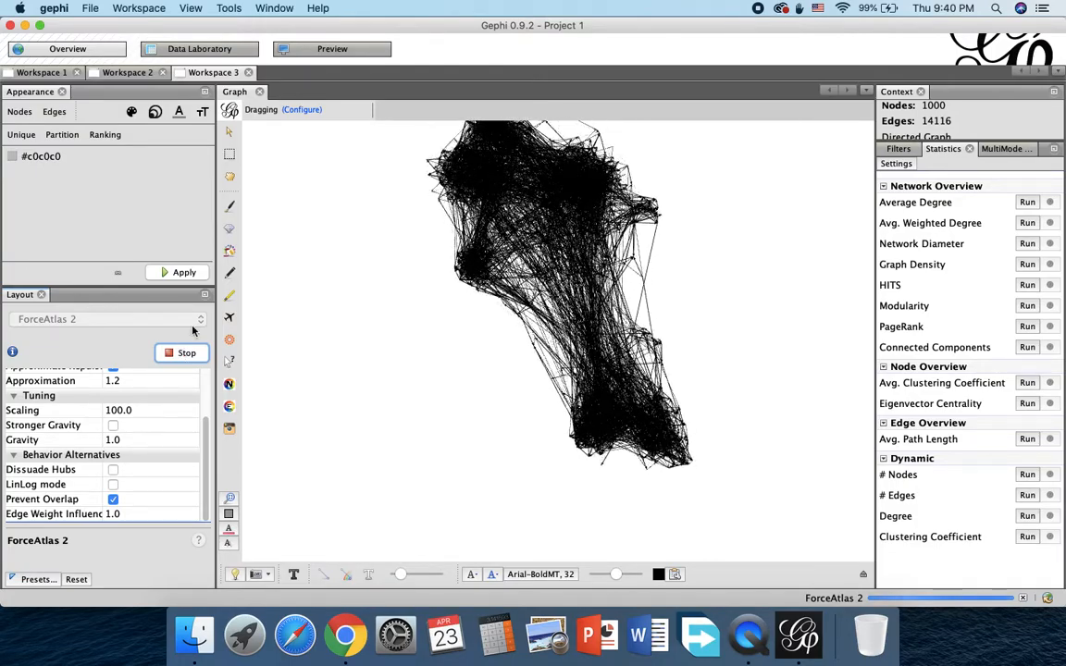
{"action": "left_click", "coordinate": [185, 351]}
Step: Set the ForceAtlas 2 scaling to 200, run the layout with the graph centered, and stop it
{"action": "left_click", "coordinate": [106, 410]}
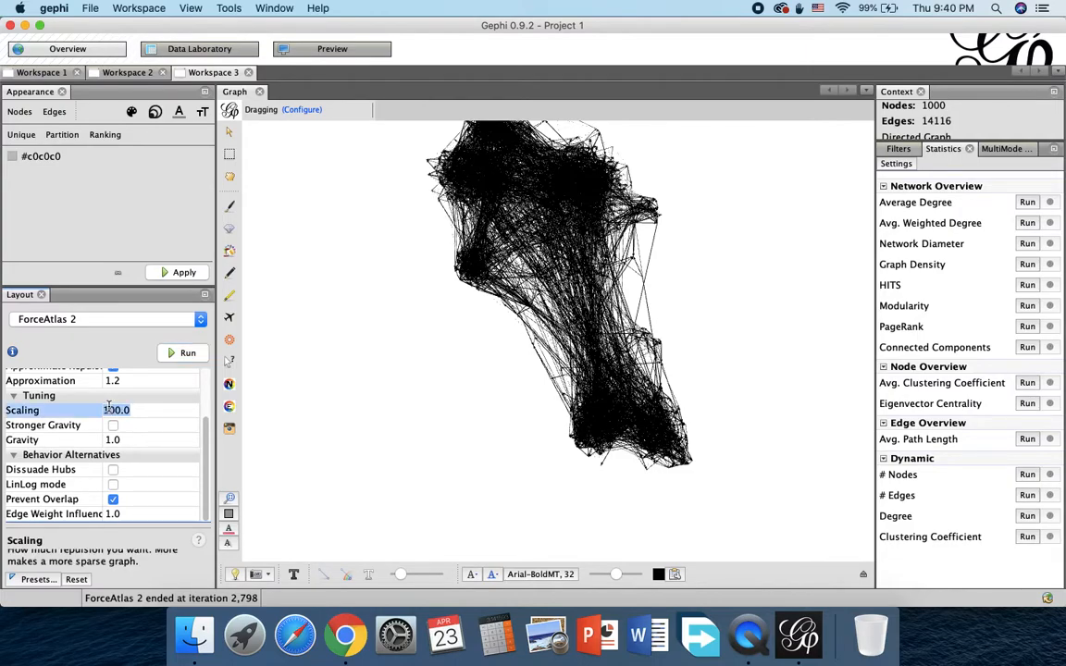
{"action": "key", "text": "BackSpace"}
{"action": "type", "text": "2"}
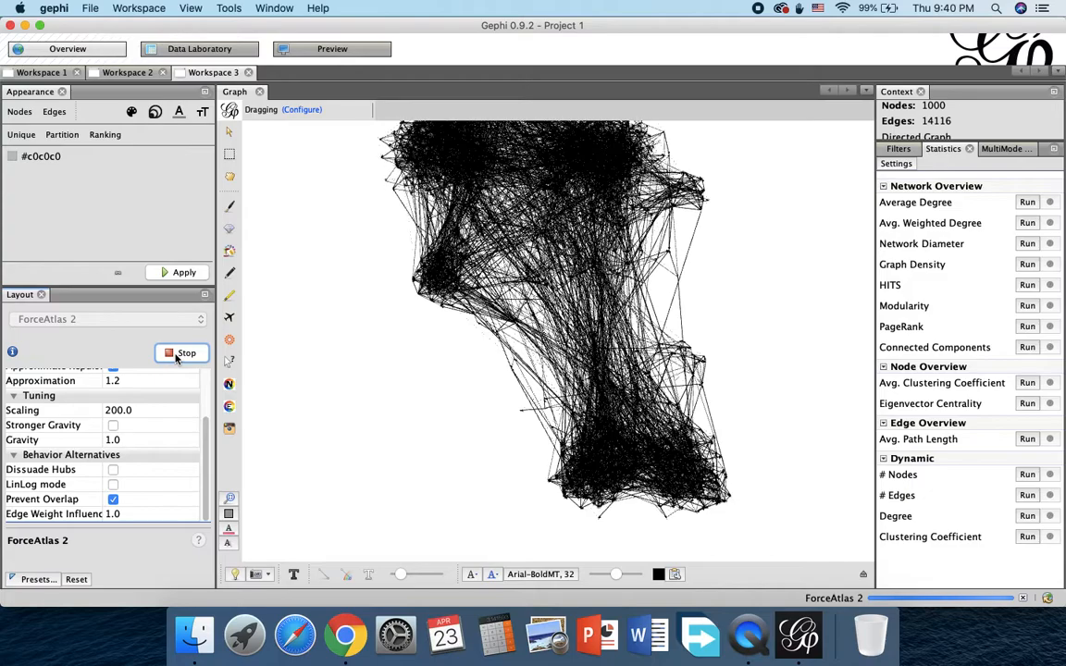
{"action": "left_click", "coordinate": [229, 498]}
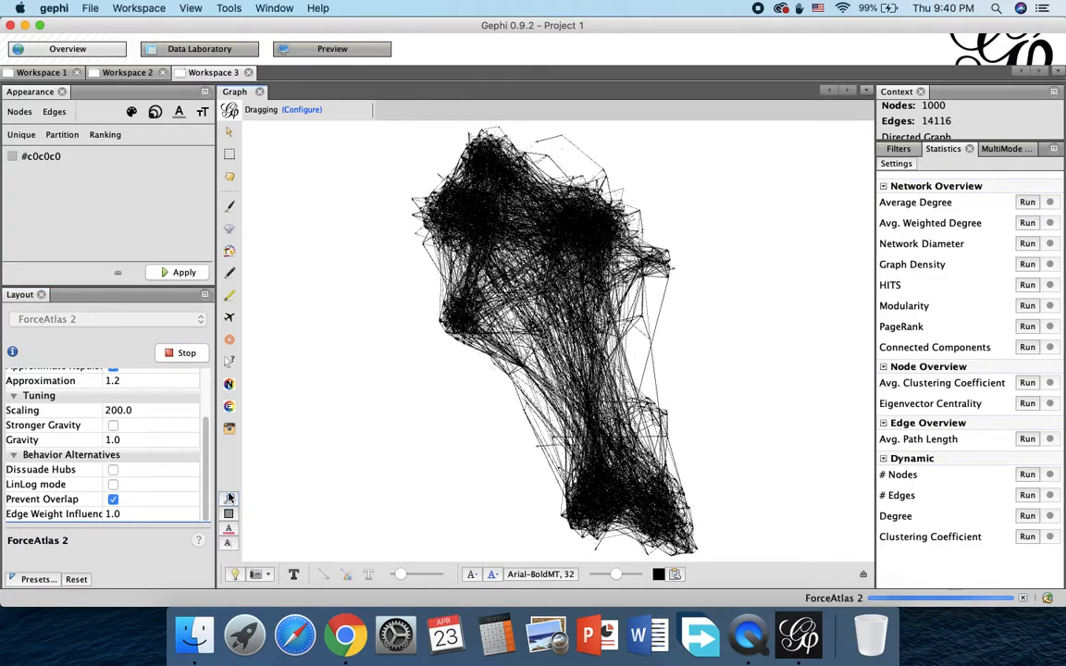
{"action": "left_click", "coordinate": [178, 354]}
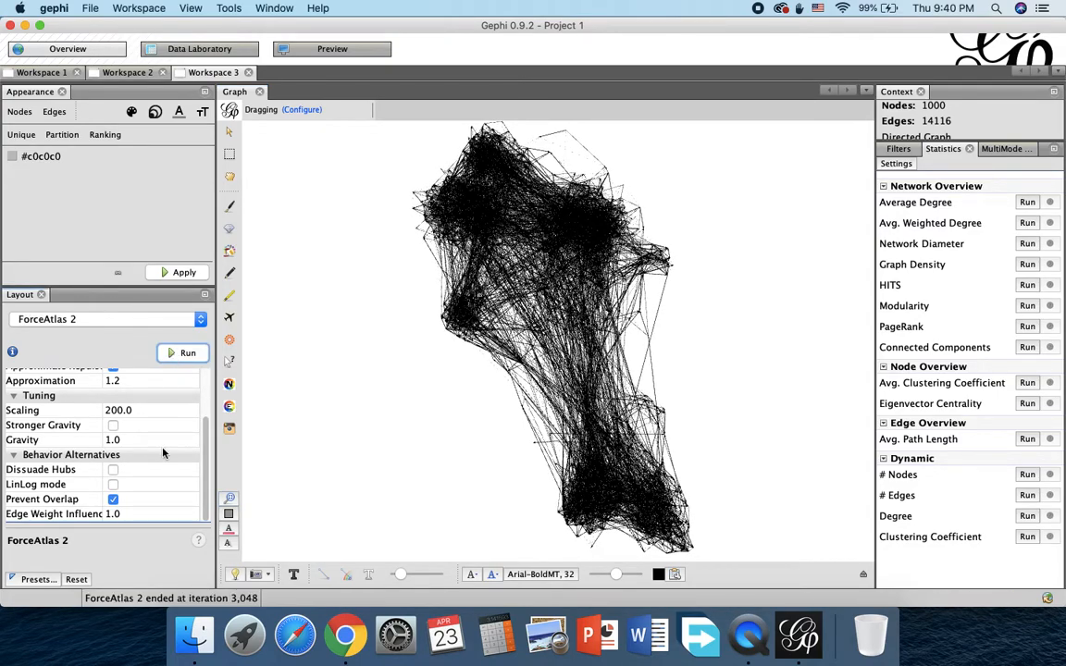
Step: Try an Edge Weight Influence of 5 by running the layout briefly and stopping it
{"action": "left_click", "coordinate": [110, 515]}
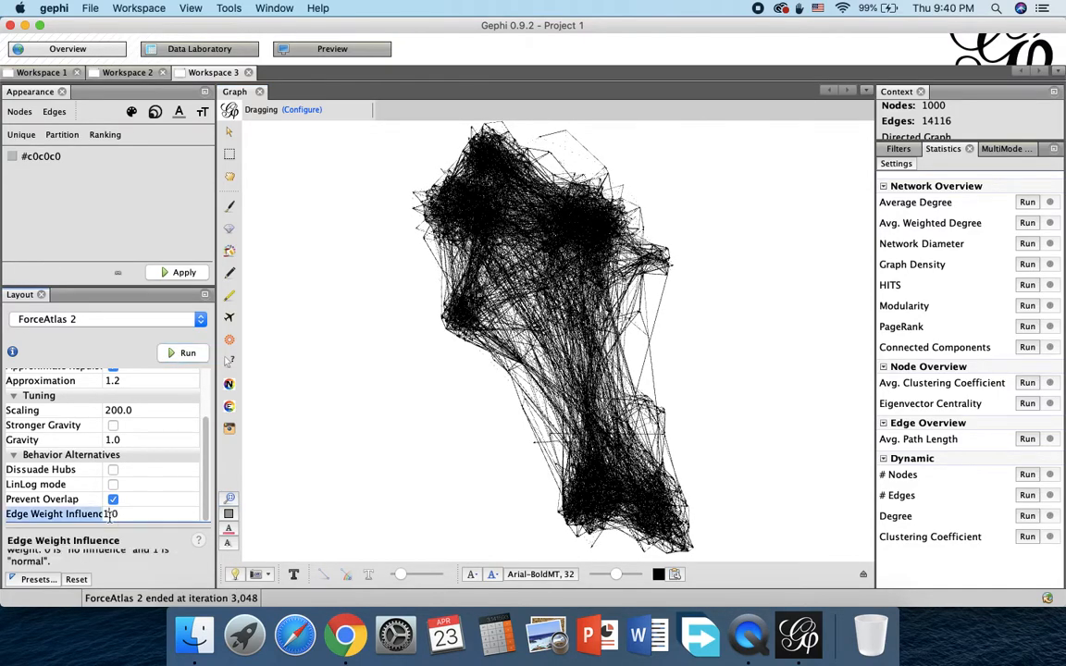
{"action": "type", "text": "5"}
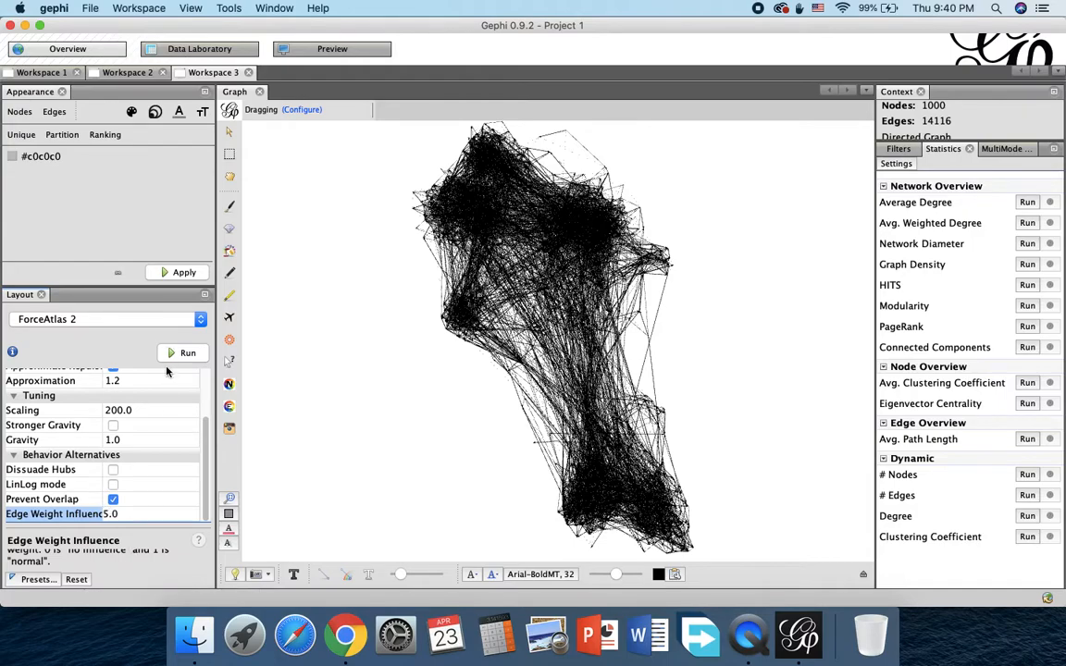
{"action": "left_click", "coordinate": [178, 355]}
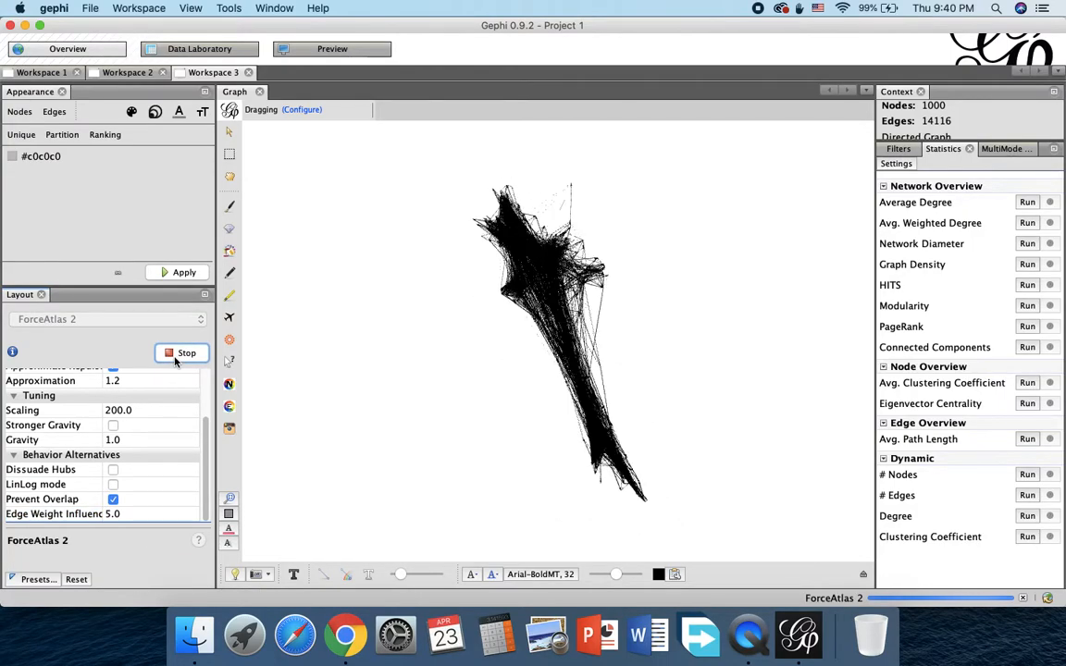
{"action": "left_click", "coordinate": [179, 355]}
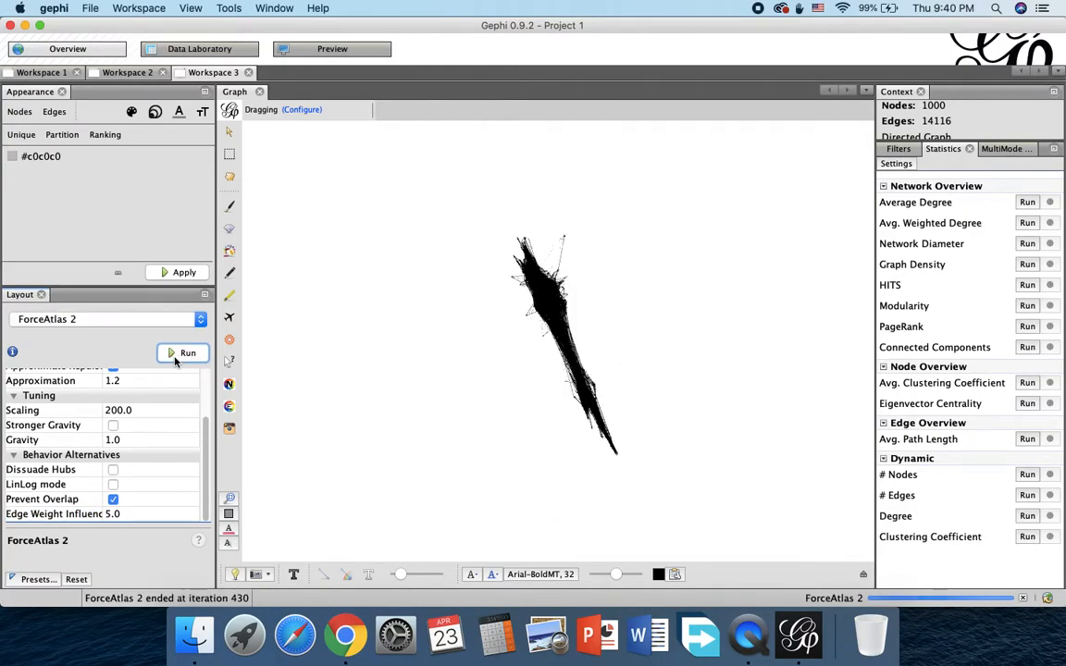
Step: Restore Edge Weight Influence to 1, run ForceAtlas 2 until the graph spreads out again, and stop it
{"action": "left_click", "coordinate": [109, 516]}
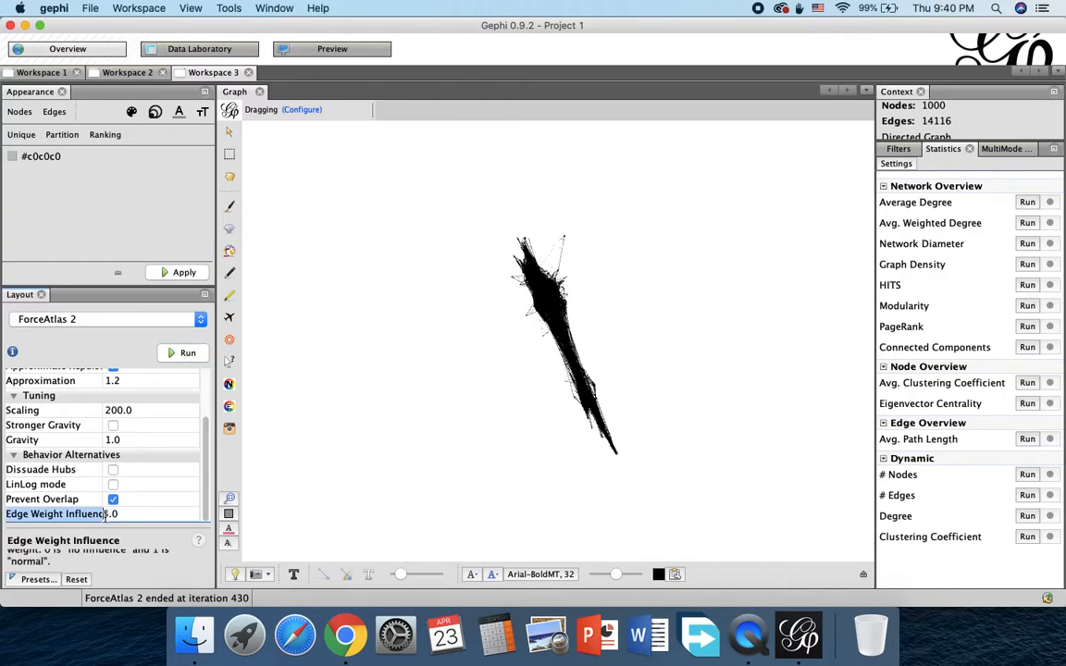
{"action": "type", "text": "1"}
{"action": "left_click", "coordinate": [179, 353]}
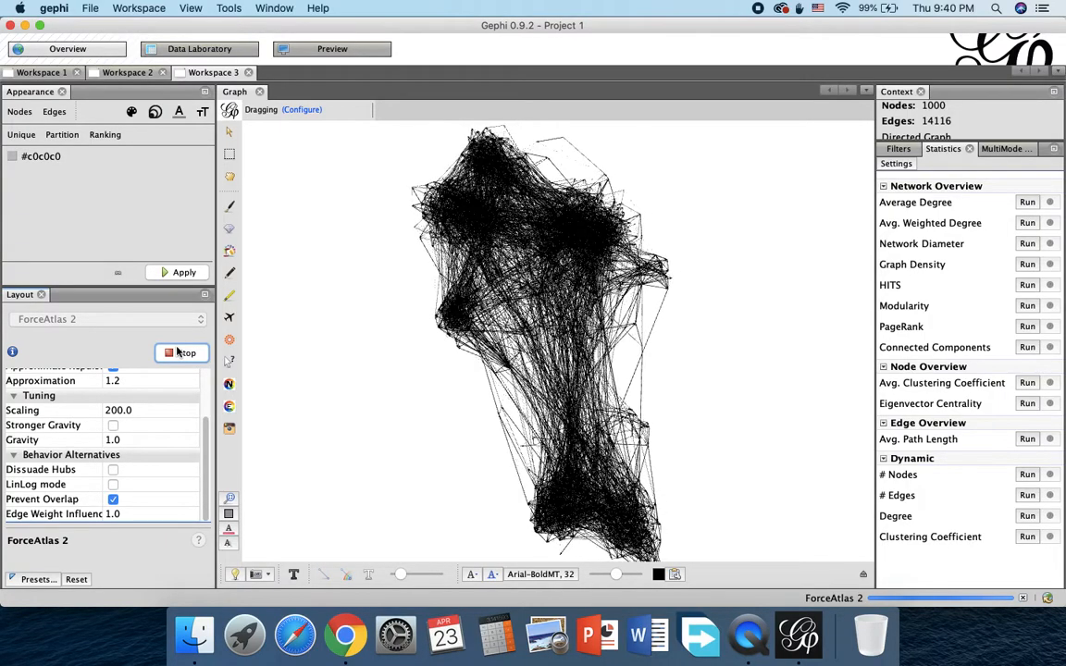
{"action": "left_click", "coordinate": [180, 352]}
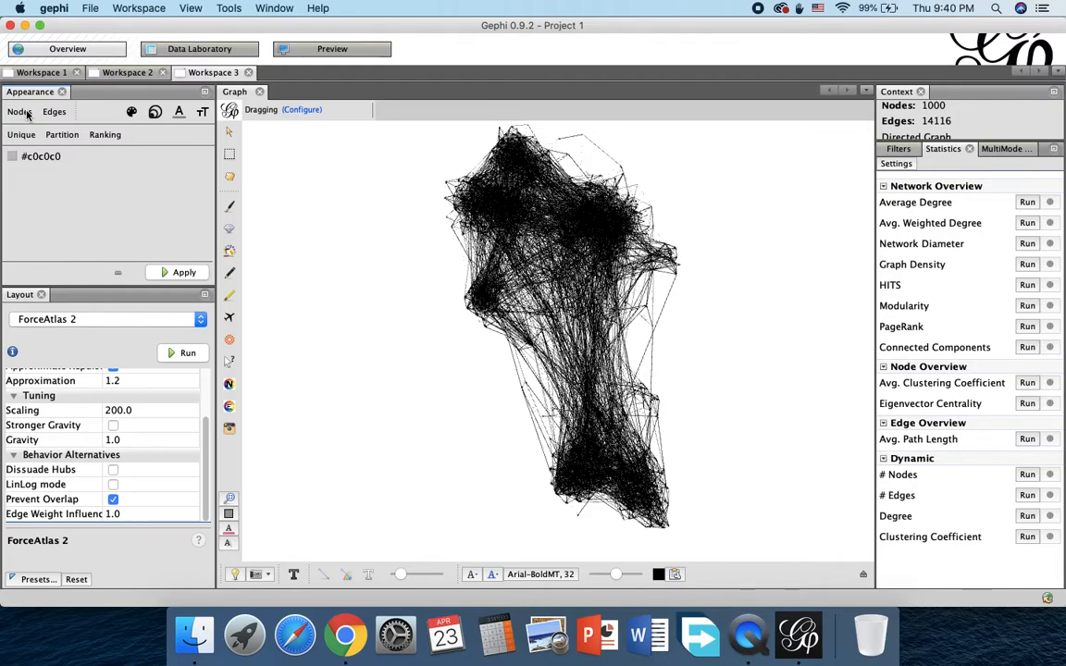
Step: Color the nodes by Degree ranking with the default red-yellow-blue palette and apply it to the graph
{"action": "left_click", "coordinate": [93, 134]}
{"action": "left_click", "coordinate": [55, 159]}
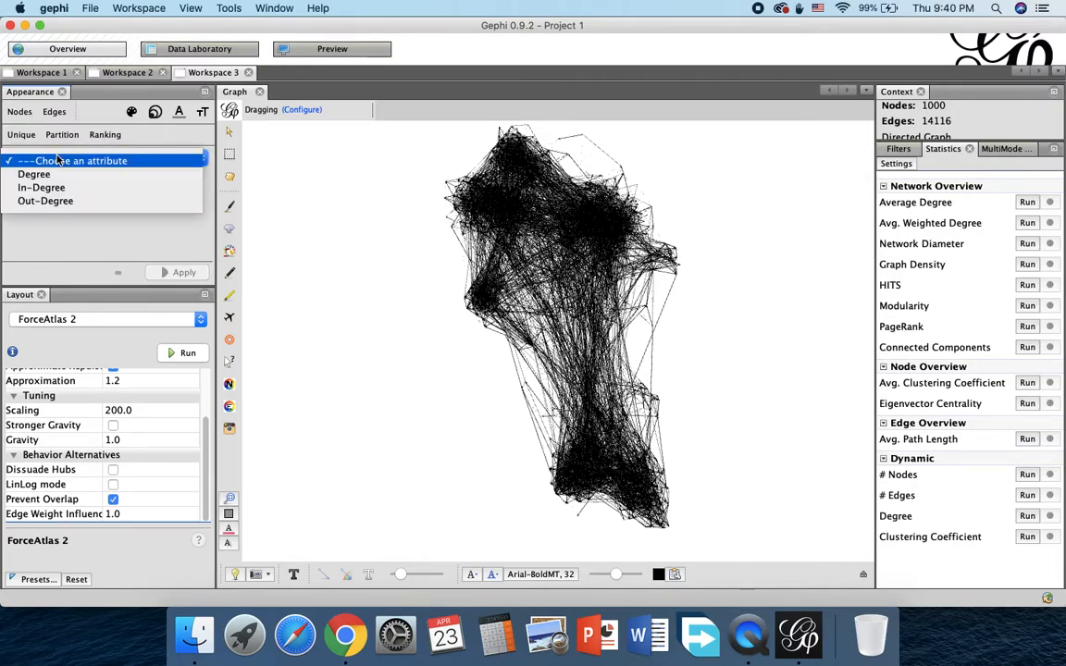
{"action": "left_click", "coordinate": [37, 174]}
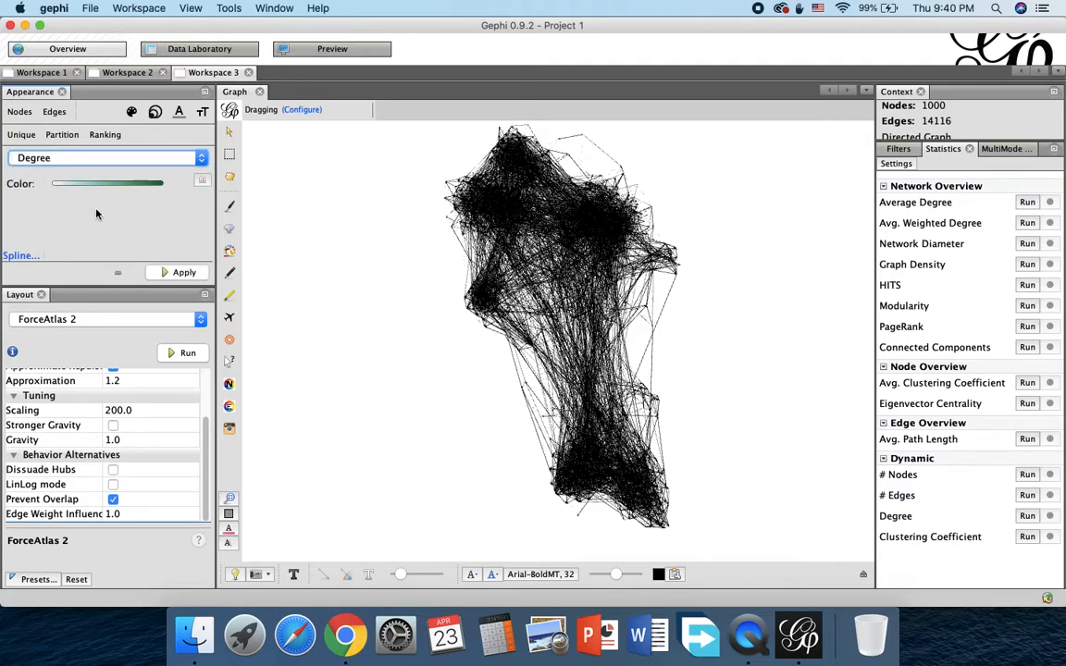
{"action": "left_click", "coordinate": [202, 180]}
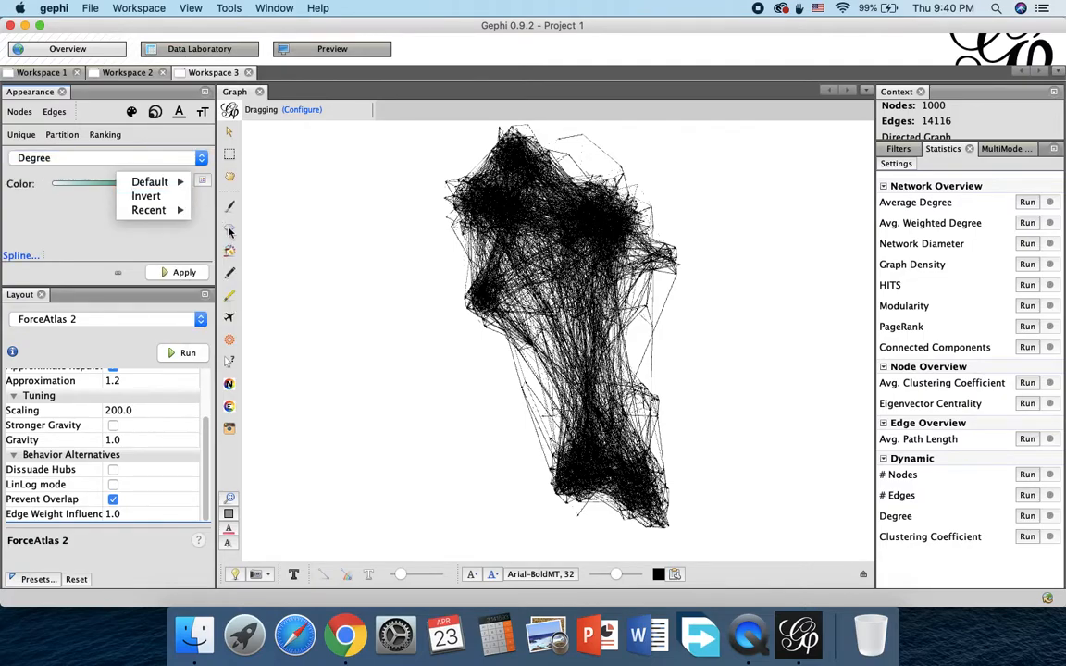
{"action": "mouse_move", "coordinate": [162, 183]}
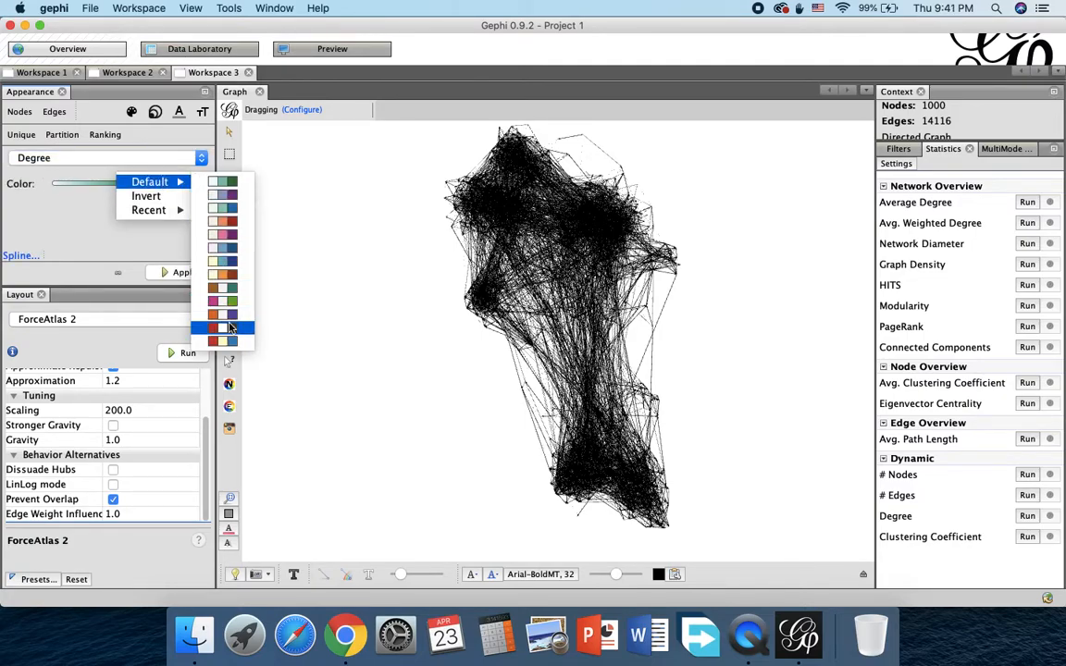
{"action": "left_click", "coordinate": [230, 340]}
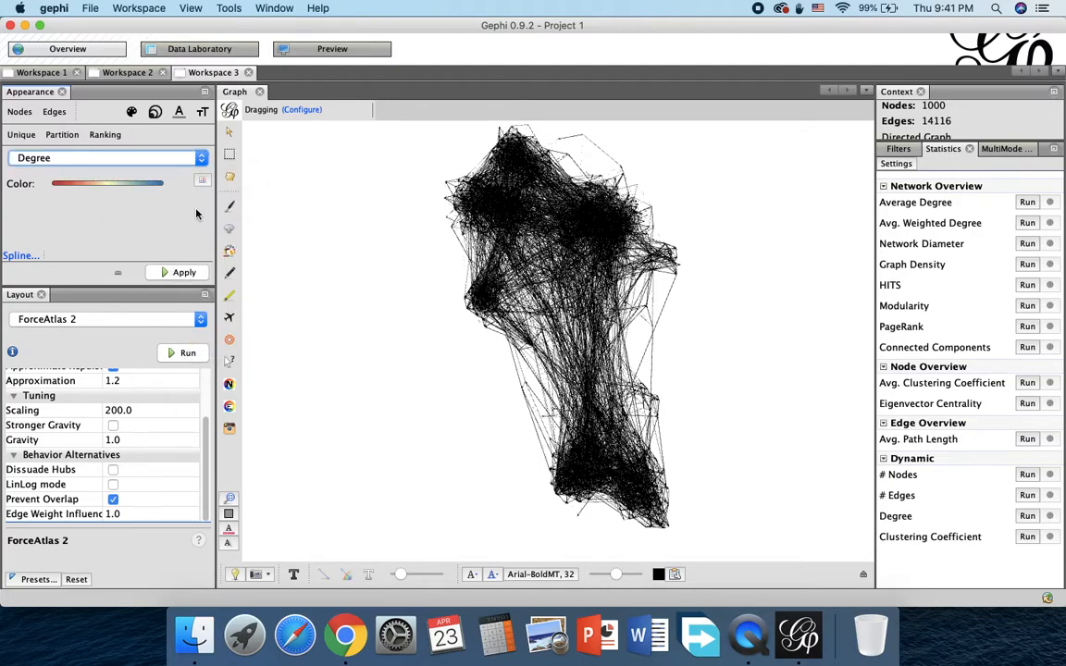
{"action": "left_click", "coordinate": [185, 274]}
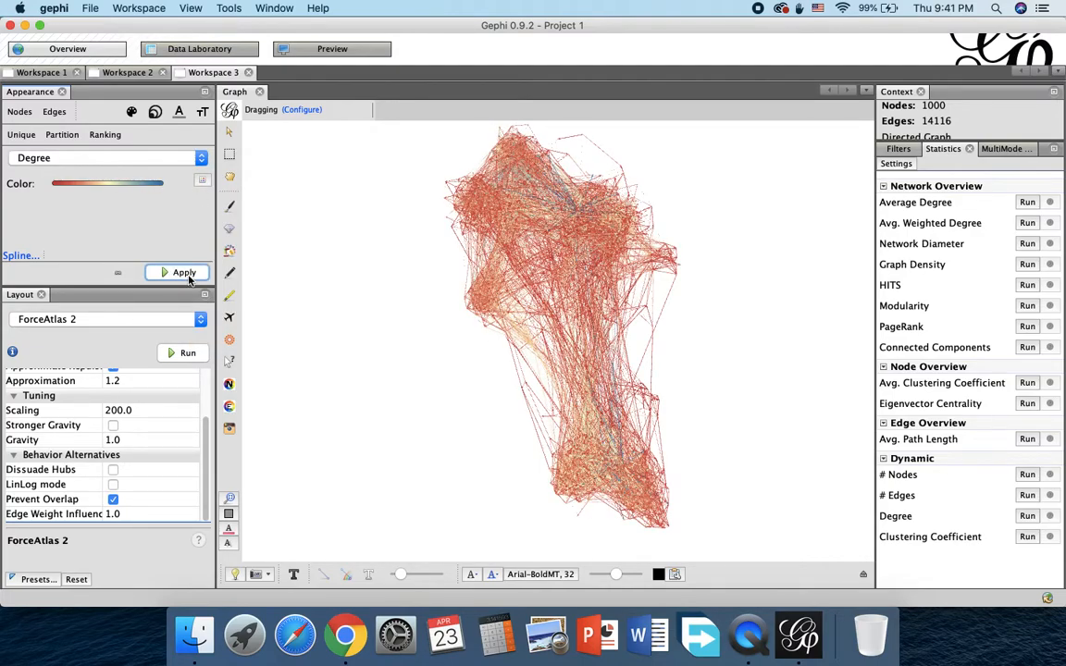
Step: Try the steep, quickly saturating spline template on the node Degree color ranking and apply it to the graph
{"action": "left_click", "coordinate": [17, 255]}
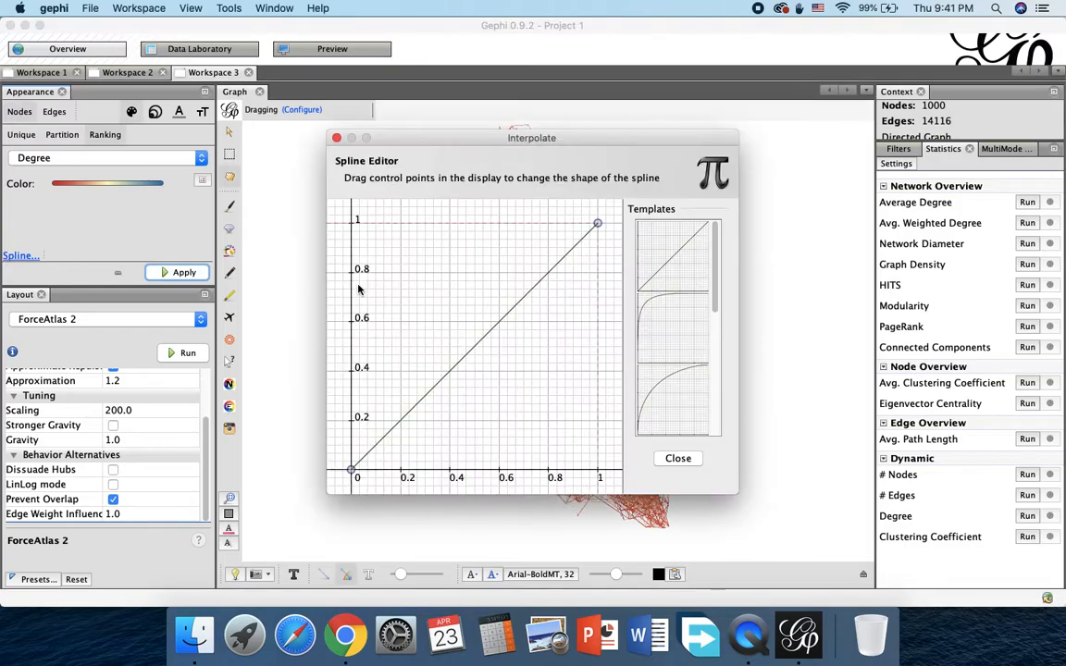
{"action": "left_click", "coordinate": [683, 350]}
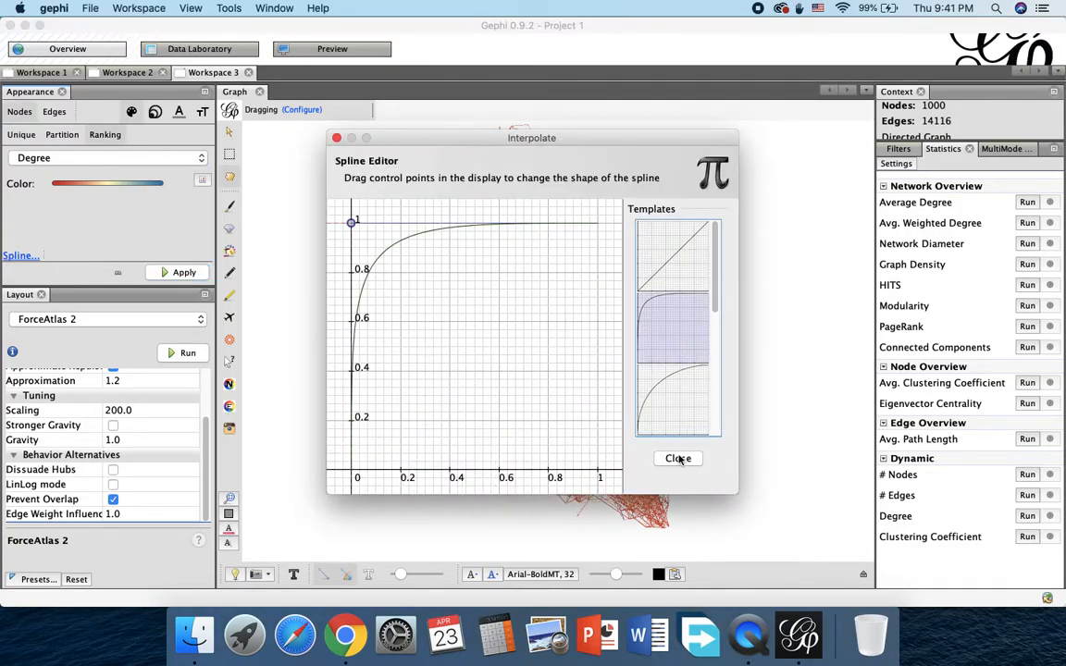
{"action": "left_click", "coordinate": [678, 458]}
{"action": "left_click", "coordinate": [160, 273]}
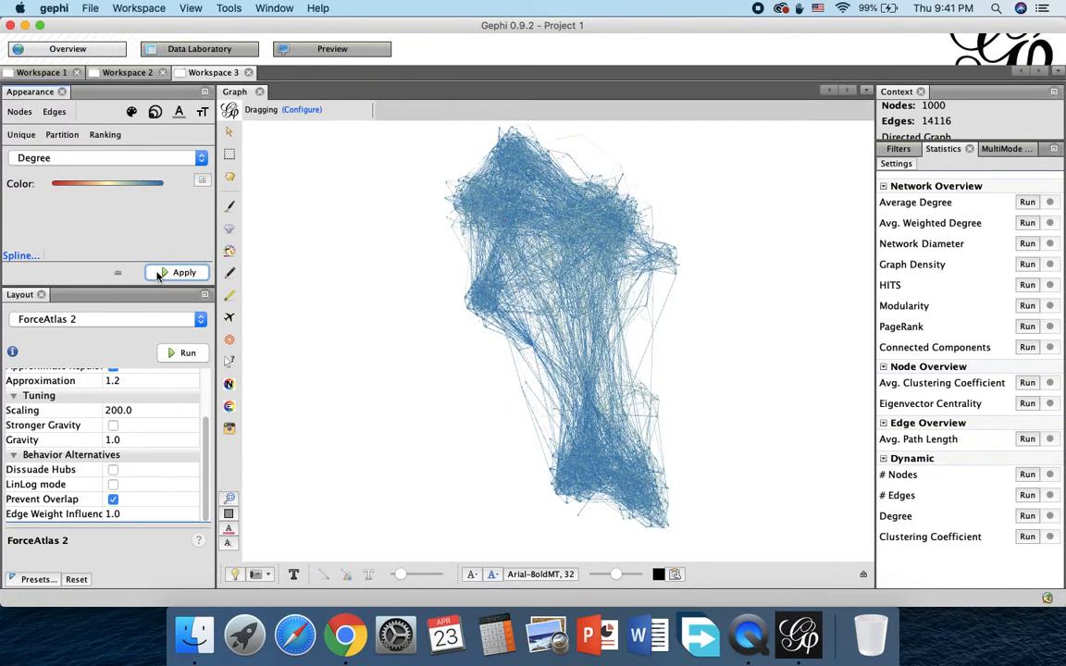
Step: Interpolate the node Degree colors with the gentler rounded ease-out spline template, apply it, and check the curve in the Spline Editor
{"action": "left_click", "coordinate": [18, 255]}
{"action": "left_click", "coordinate": [657, 421]}
{"action": "left_click", "coordinate": [678, 458]}
{"action": "left_click", "coordinate": [176, 273]}
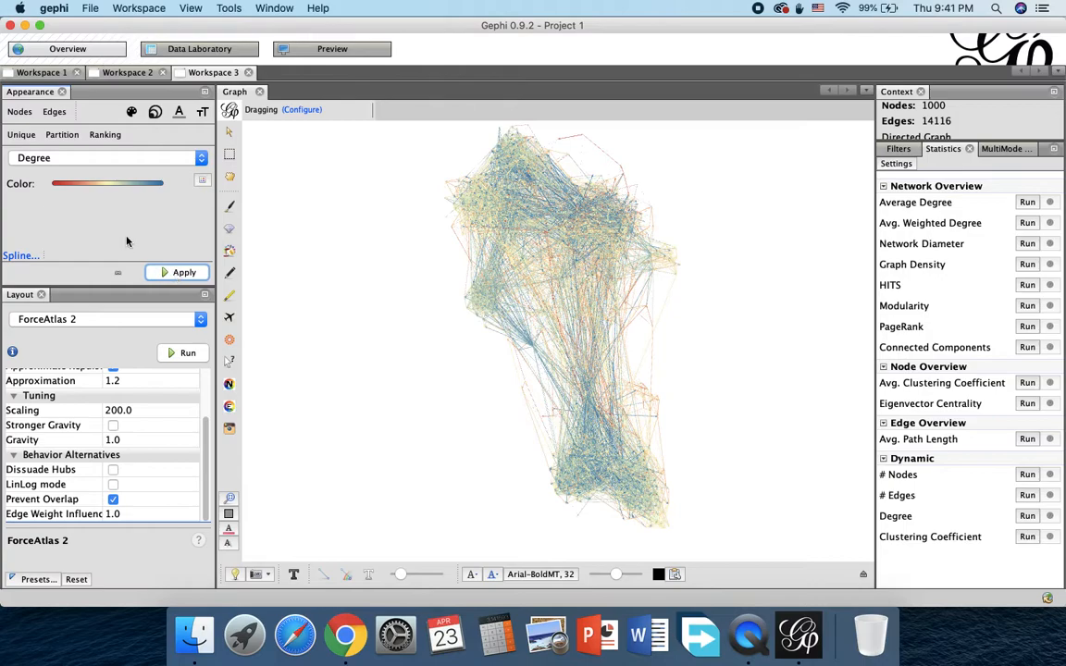
{"action": "left_click", "coordinate": [19, 255]}
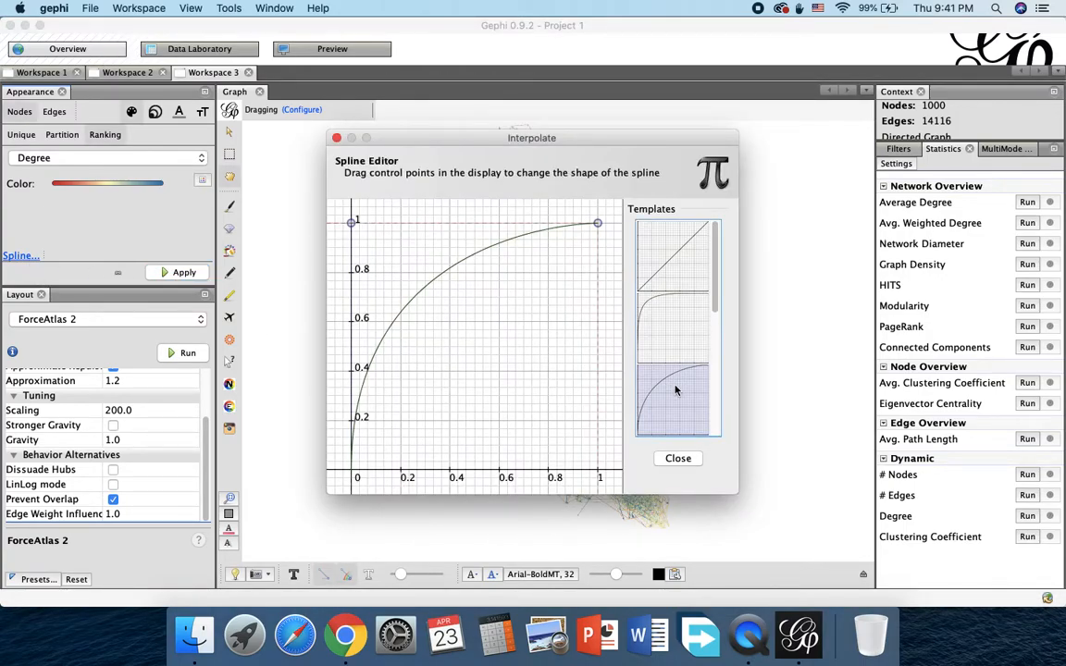
{"action": "left_click", "coordinate": [677, 458]}
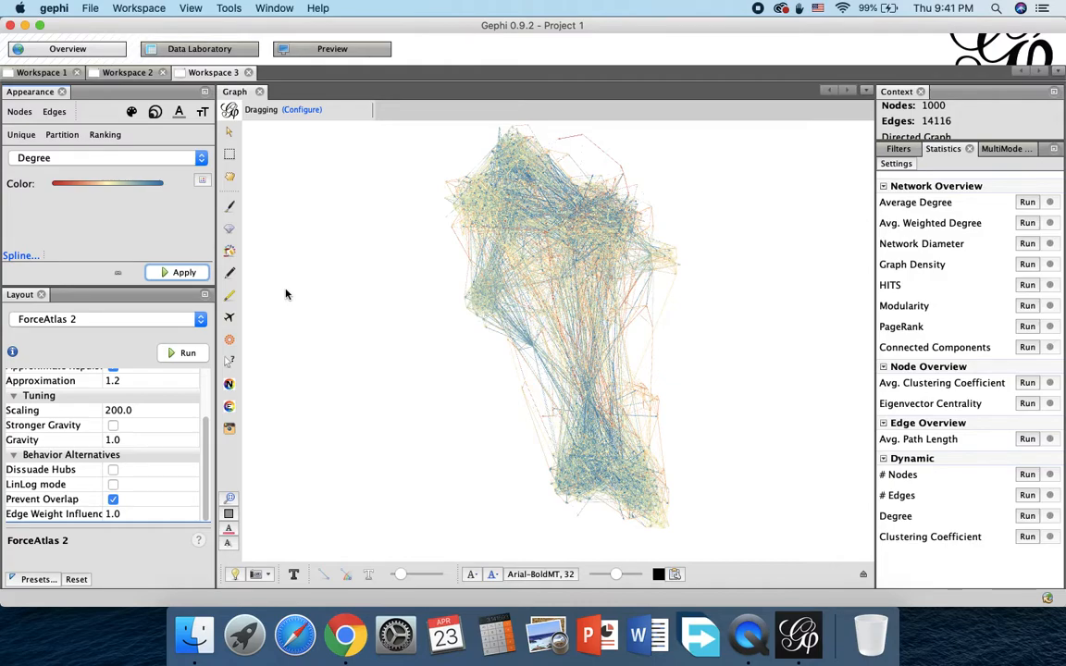
Step: Try uniform node sizes of 1,000 and 200, applying each to the graph
{"action": "left_click", "coordinate": [153, 115]}
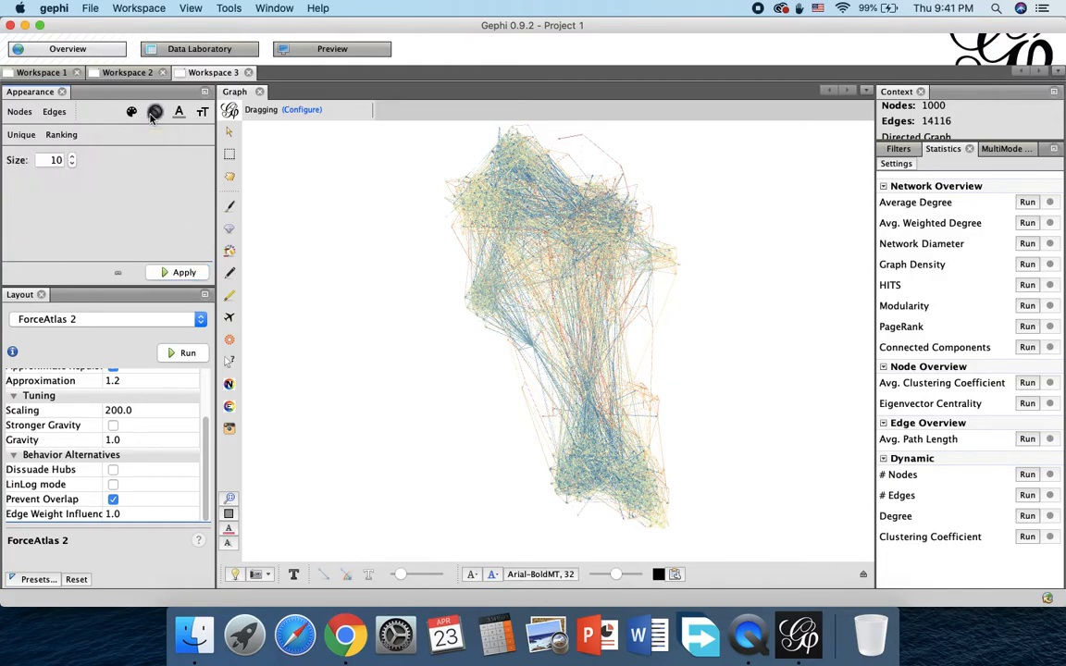
{"action": "left_click", "coordinate": [55, 159]}
{"action": "type", "text": "000"}
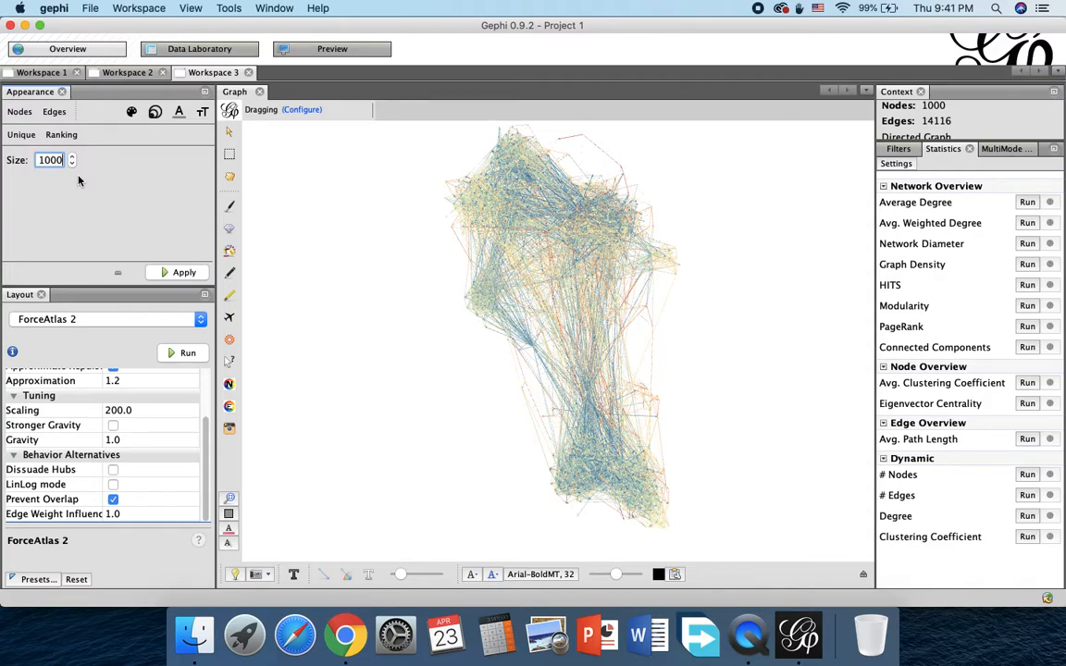
{"action": "left_click", "coordinate": [181, 273]}
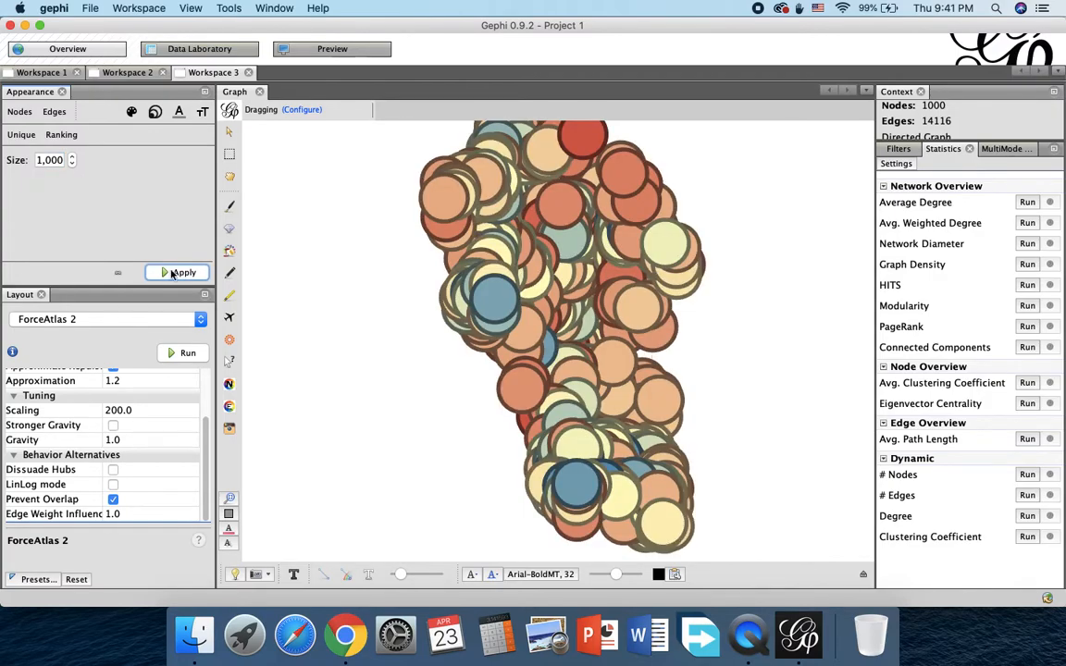
{"action": "double_click", "coordinate": [51, 160]}
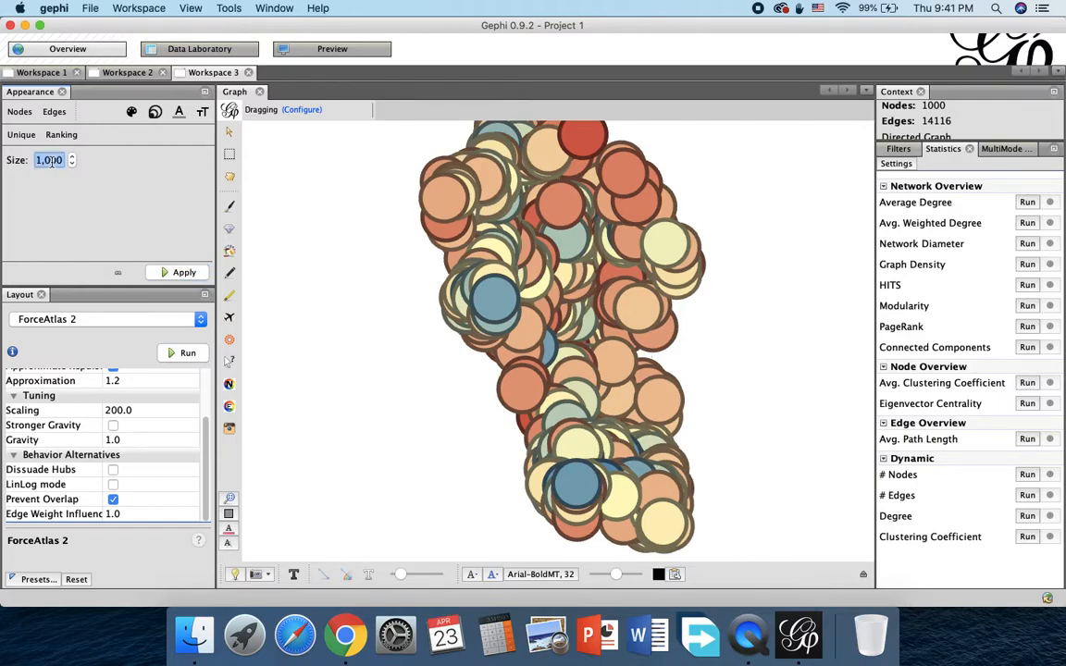
{"action": "type", "text": "200"}
{"action": "left_click", "coordinate": [180, 274]}
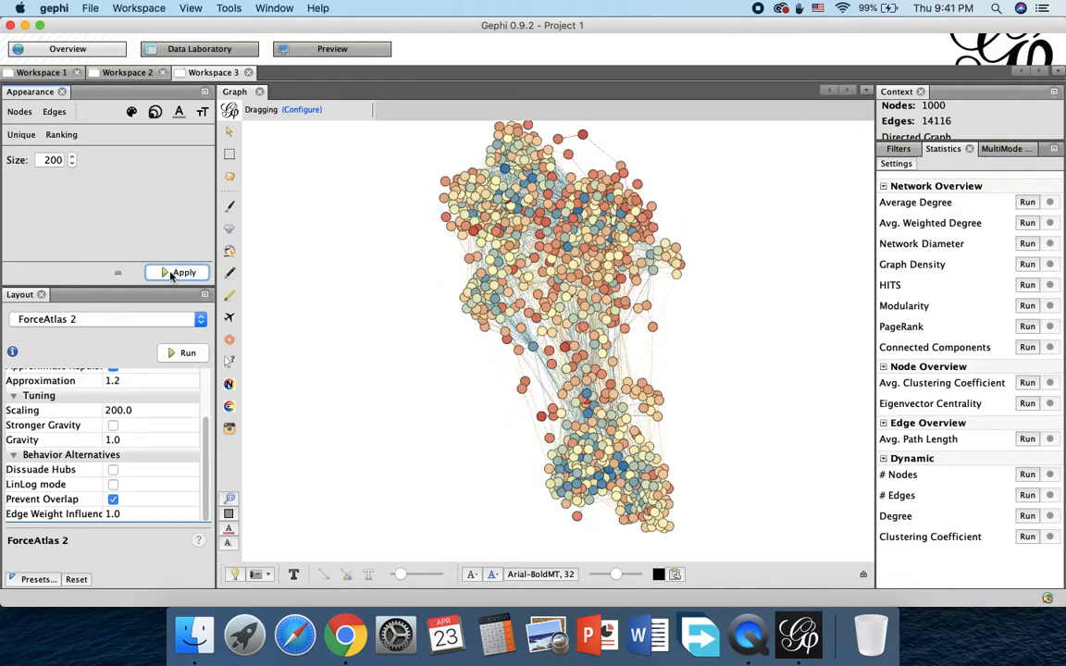
Step: Set the uniform node size to 150 and apply it to the graph
{"action": "double_click", "coordinate": [47, 162]}
{"action": "type", "text": "150"}
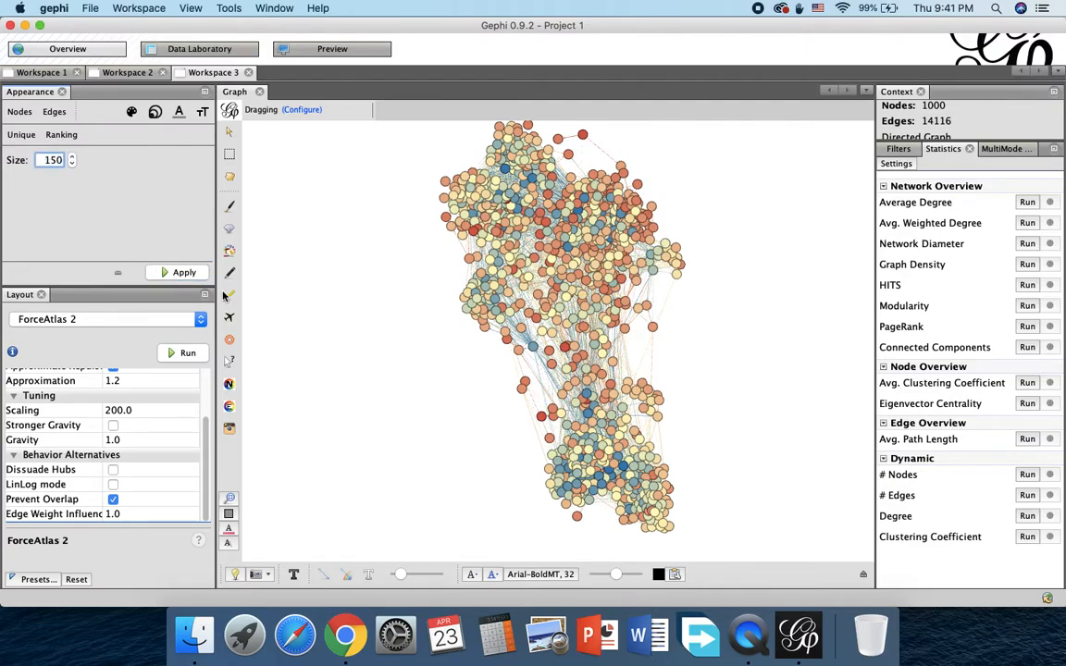
{"action": "left_click", "coordinate": [197, 274]}
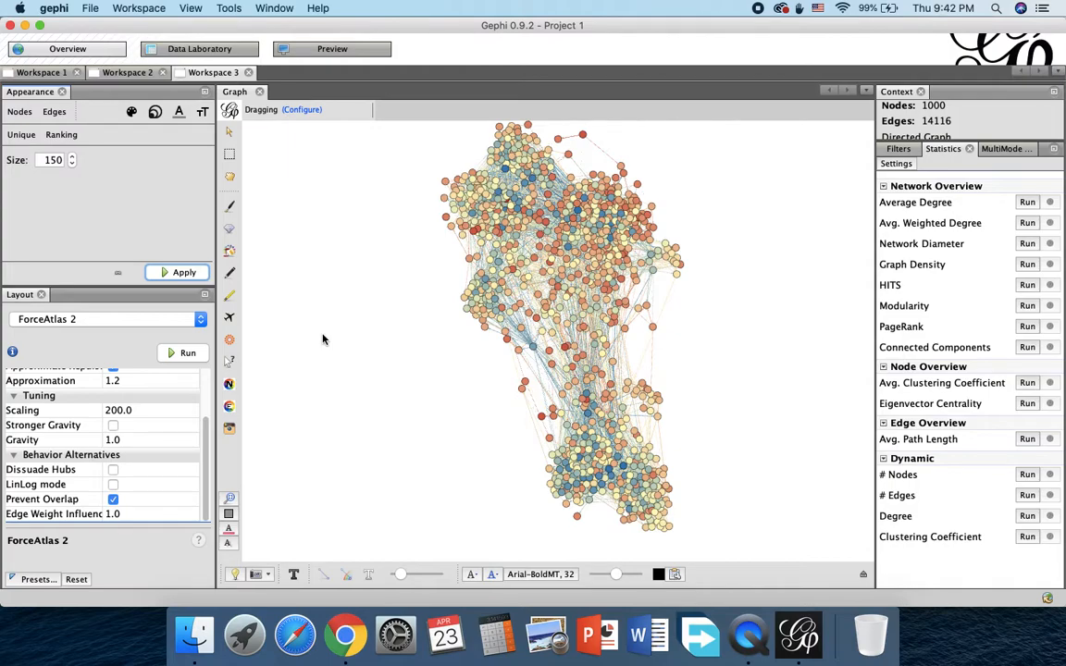
Step: Color the edges by Weight ranking with the default pink-white-green palette and apply it
{"action": "left_click", "coordinate": [54, 112]}
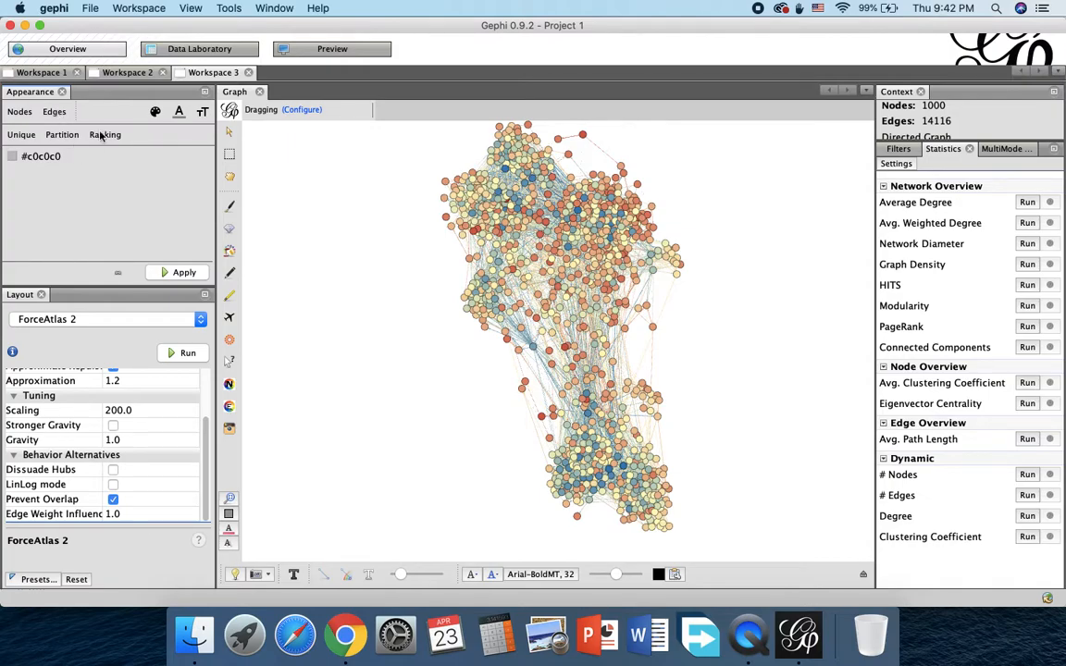
{"action": "left_click", "coordinate": [154, 112]}
{"action": "left_click", "coordinate": [105, 135]}
{"action": "left_click", "coordinate": [67, 159]}
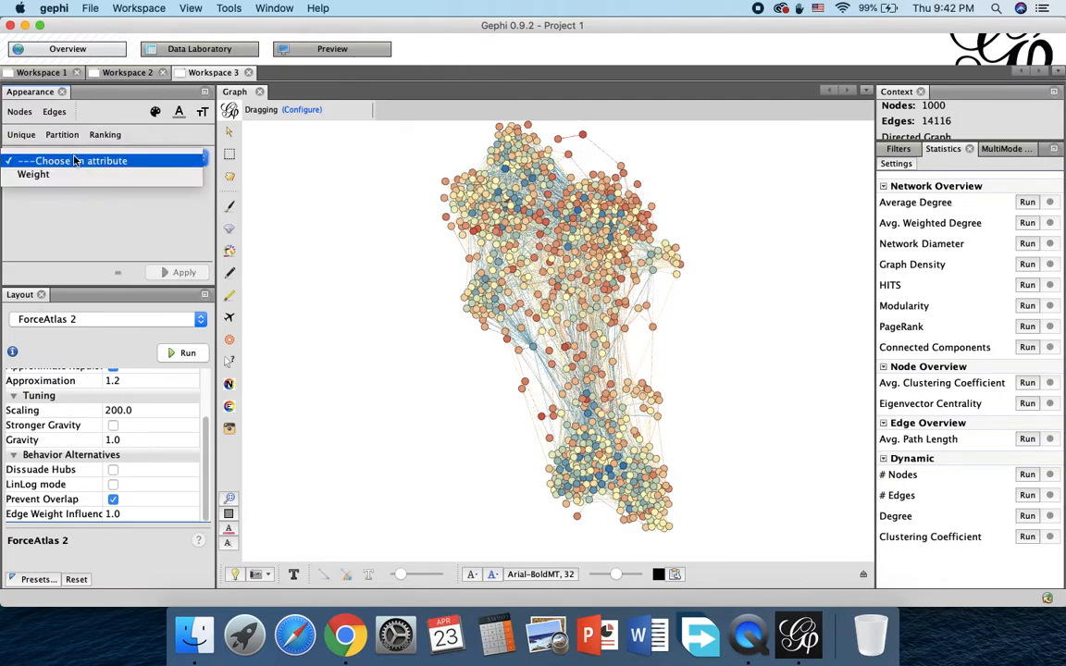
{"action": "left_click", "coordinate": [64, 175]}
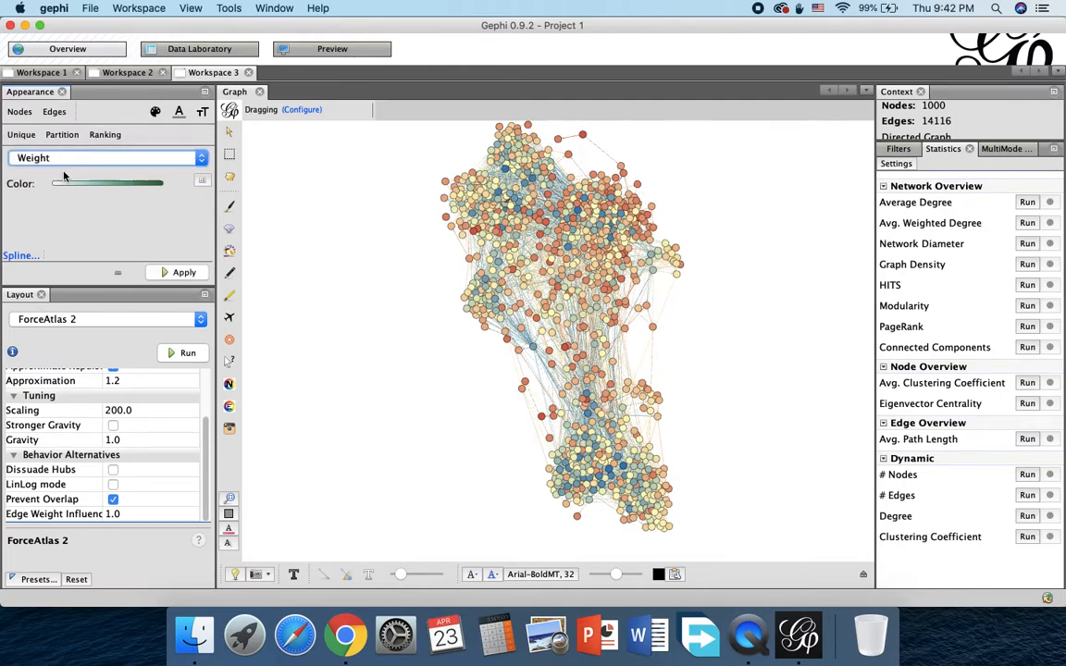
{"action": "left_click", "coordinate": [203, 182]}
{"action": "mouse_move", "coordinate": [179, 188]}
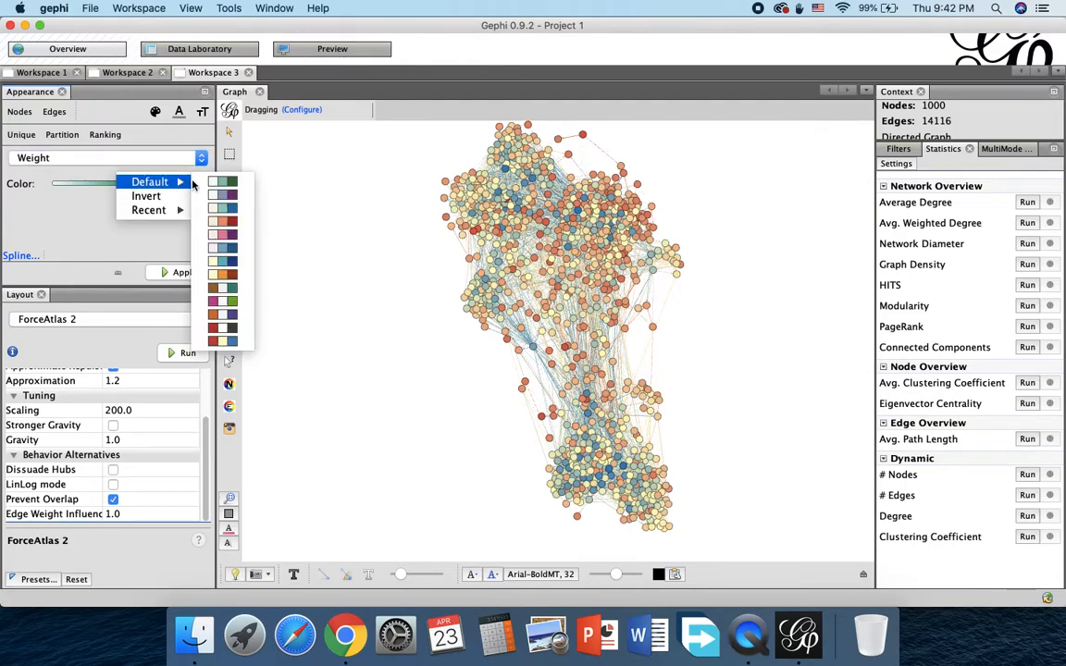
{"action": "left_click", "coordinate": [229, 302]}
{"action": "left_click", "coordinate": [168, 274]}
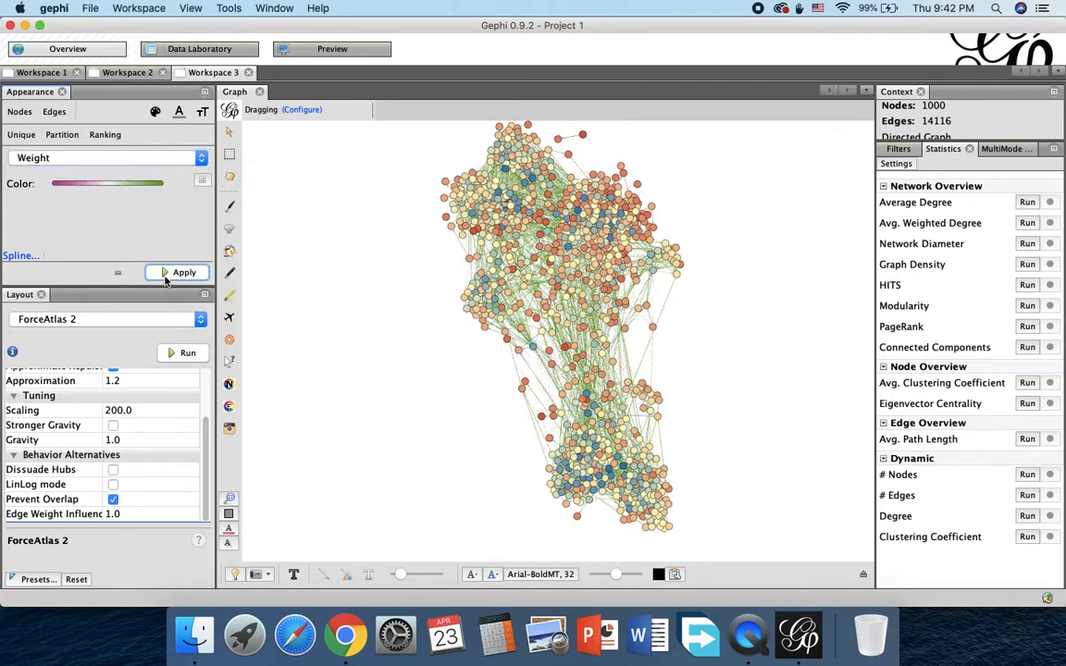
Step: Try the rounded ease-out spline template on the edge Weight colors and apply it
{"action": "left_click", "coordinate": [21, 255]}
{"action": "left_click", "coordinate": [673, 396]}
{"action": "left_click", "coordinate": [677, 458]}
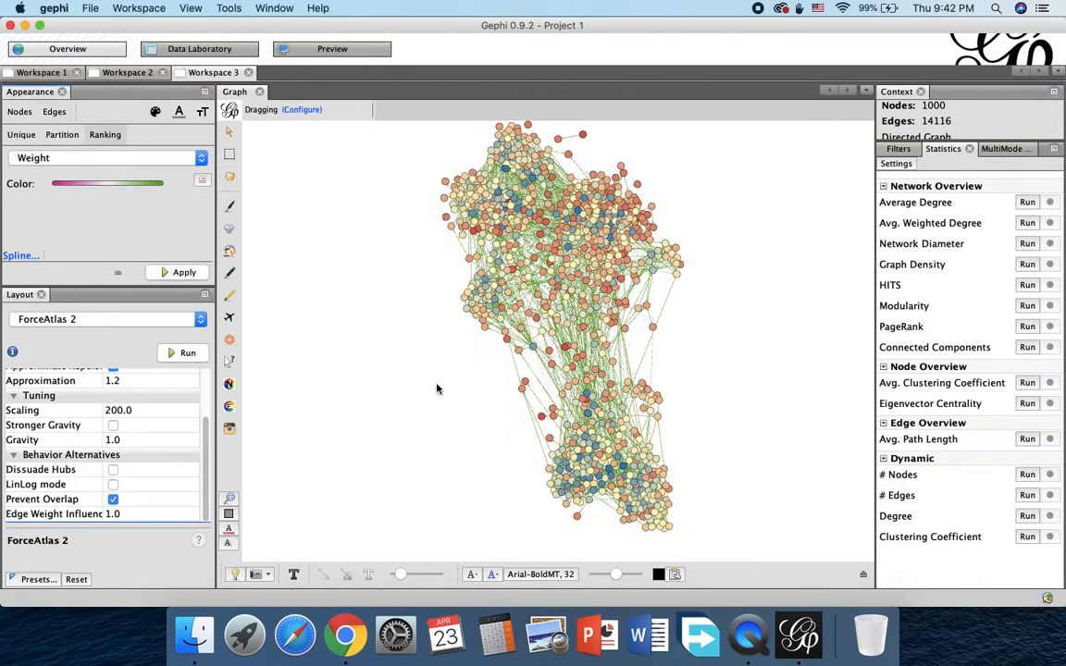
{"action": "left_click", "coordinate": [173, 273]}
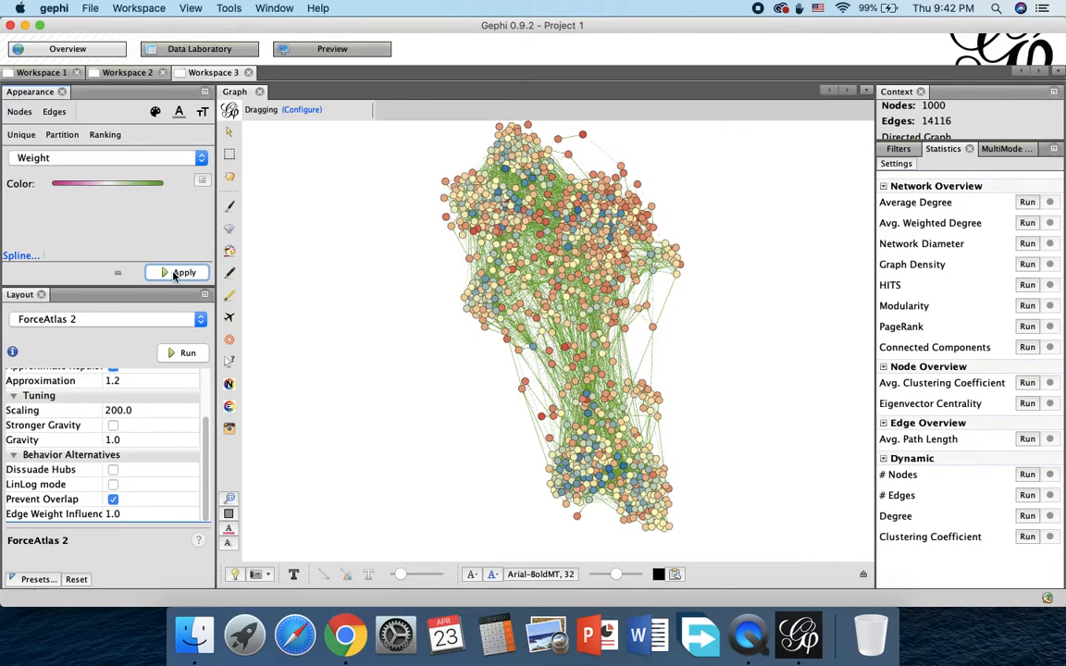
Step: Interpolate the edge Weight colors with the S-shaped spline template that is steep in the middle, and apply it
{"action": "left_click", "coordinate": [200, 184]}
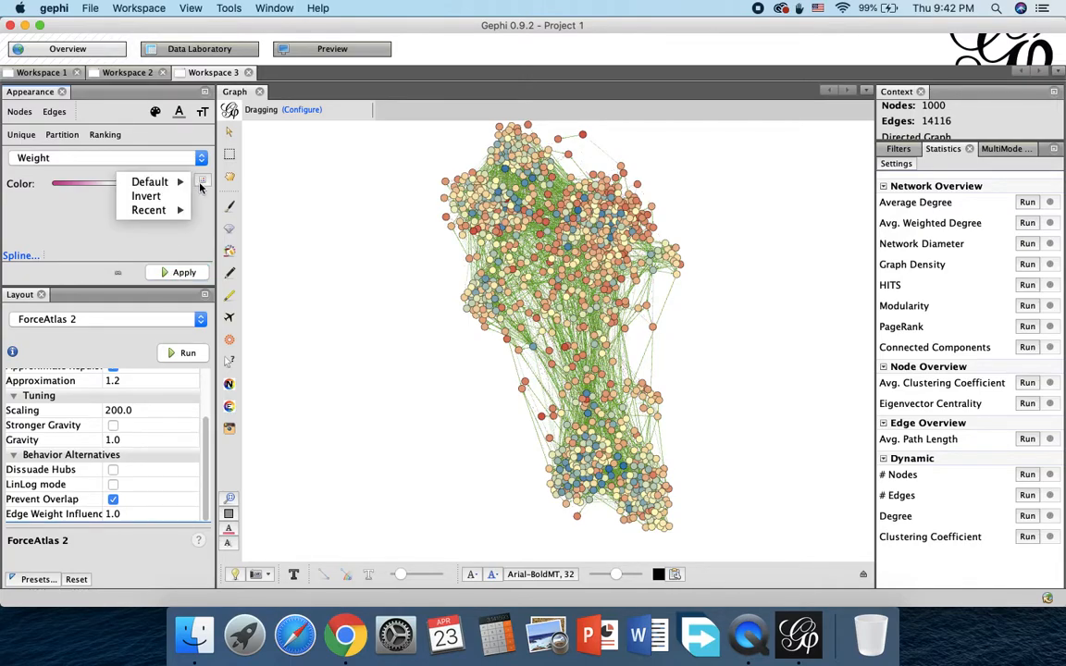
{"action": "left_click", "coordinate": [211, 201]}
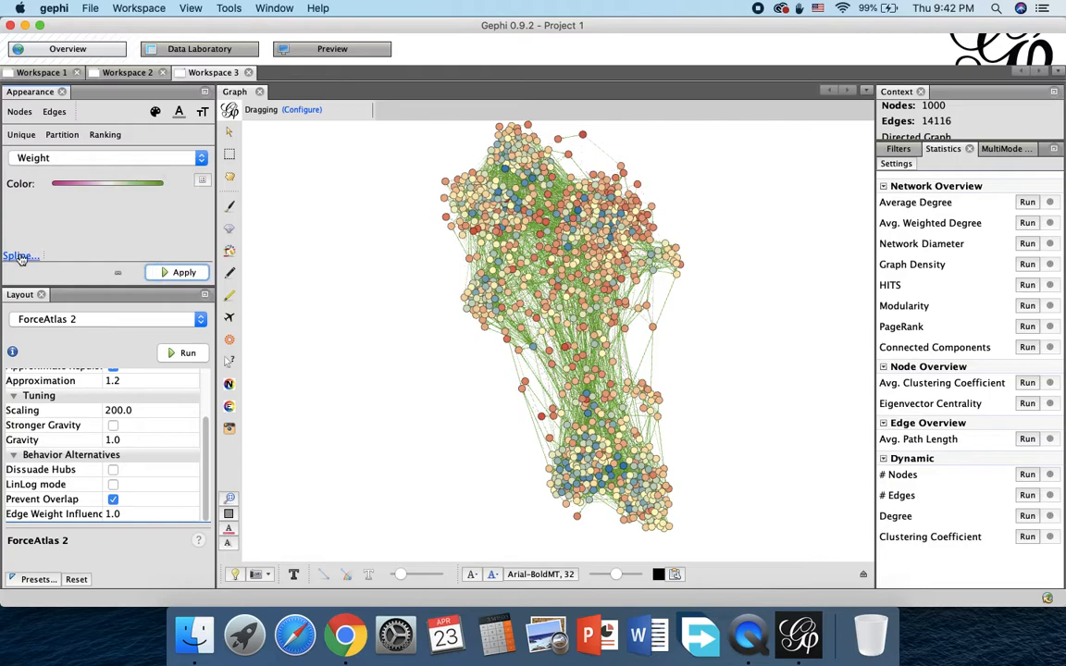
{"action": "left_click", "coordinate": [21, 257]}
{"action": "scroll", "coordinate": [667, 354], "scroll_direction": "down", "scroll_amount": 3}
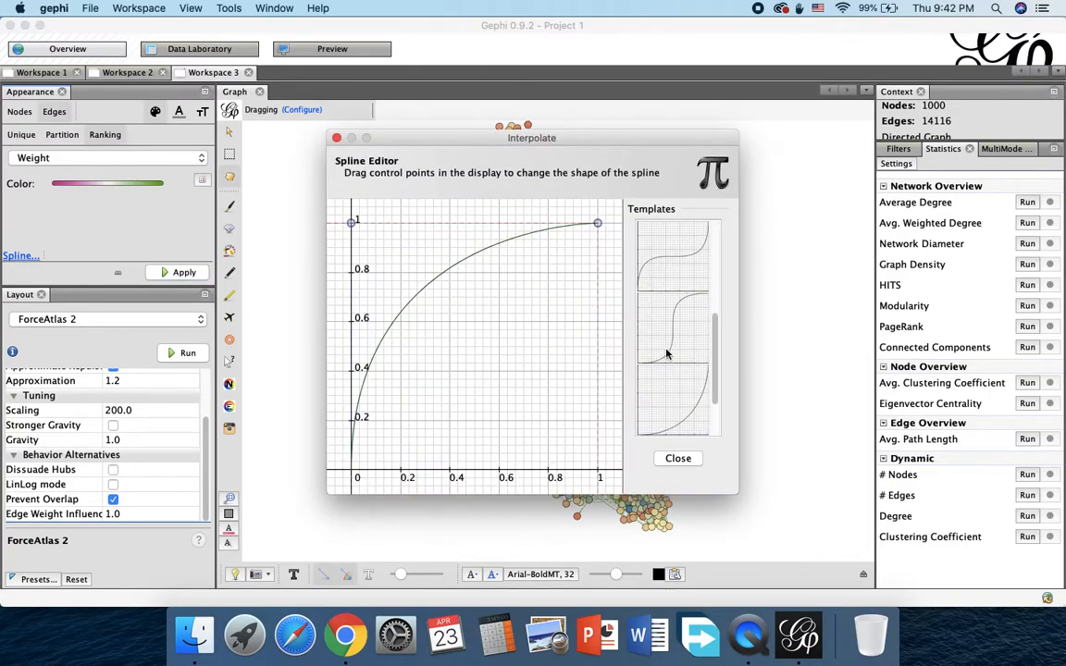
{"action": "left_click", "coordinate": [674, 316]}
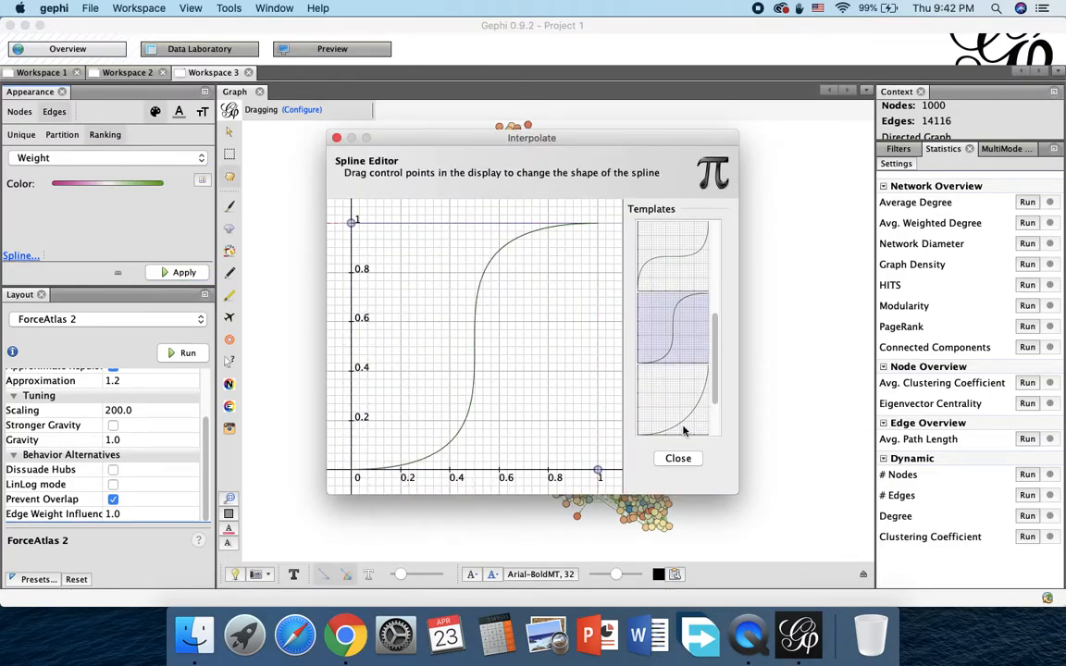
{"action": "left_click", "coordinate": [677, 458]}
{"action": "left_click", "coordinate": [190, 273]}
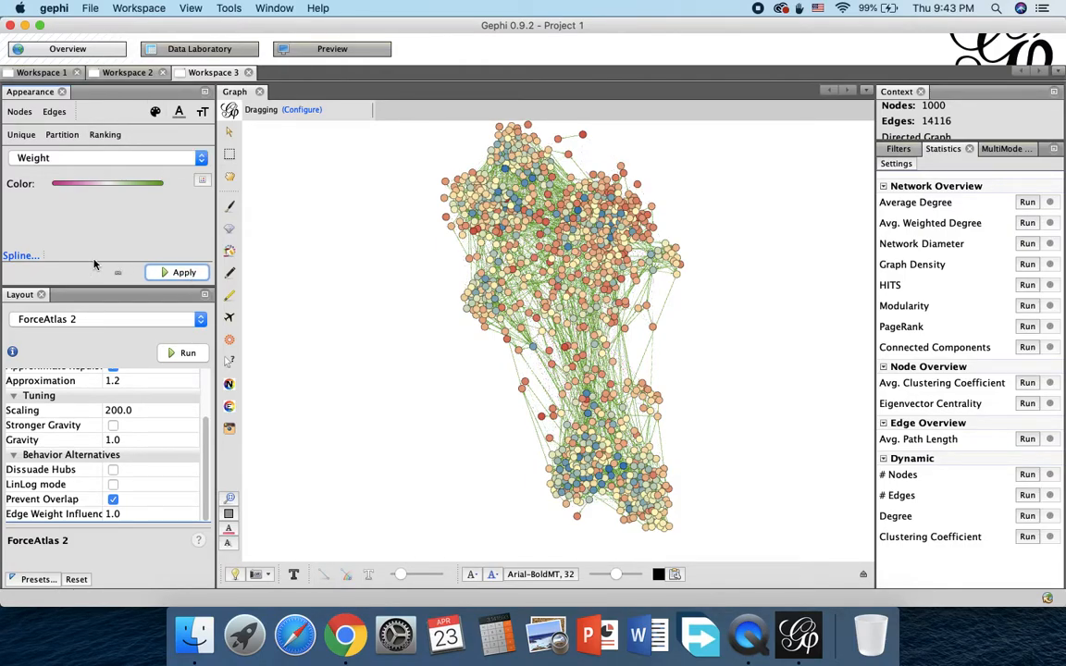
Step: Invert the edge Weight color palette and apply it to the graph
{"action": "left_click", "coordinate": [200, 180]}
{"action": "left_click", "coordinate": [175, 196]}
{"action": "left_click", "coordinate": [185, 273]}
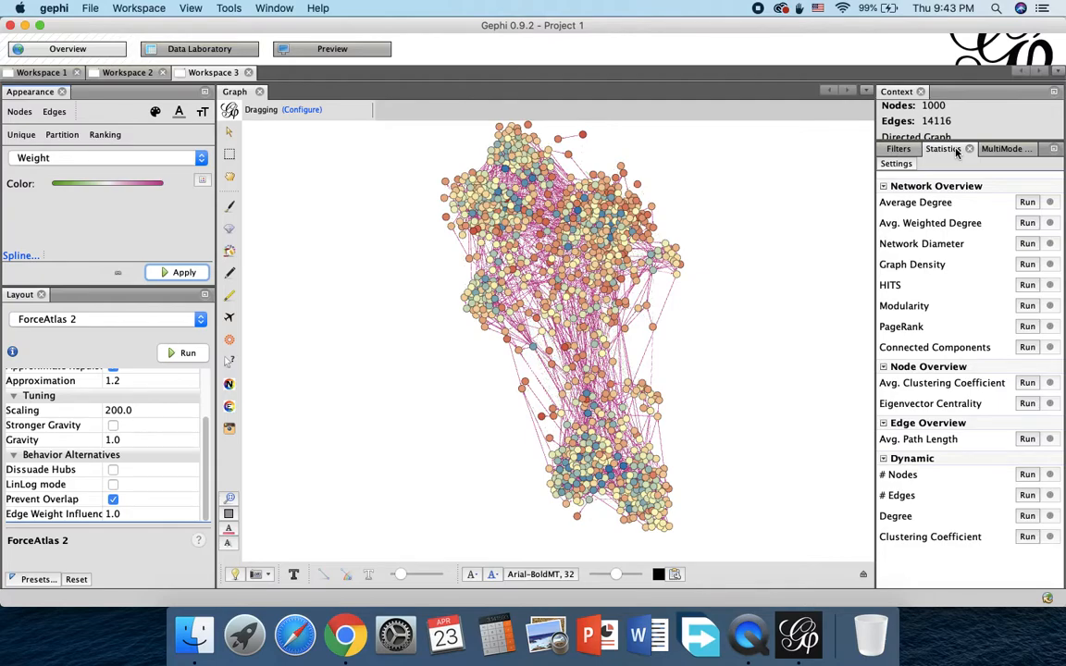
Step: Run the Average Degree statistic, review the degree distribution charts in its report, and close the report
{"action": "left_click", "coordinate": [1027, 203]}
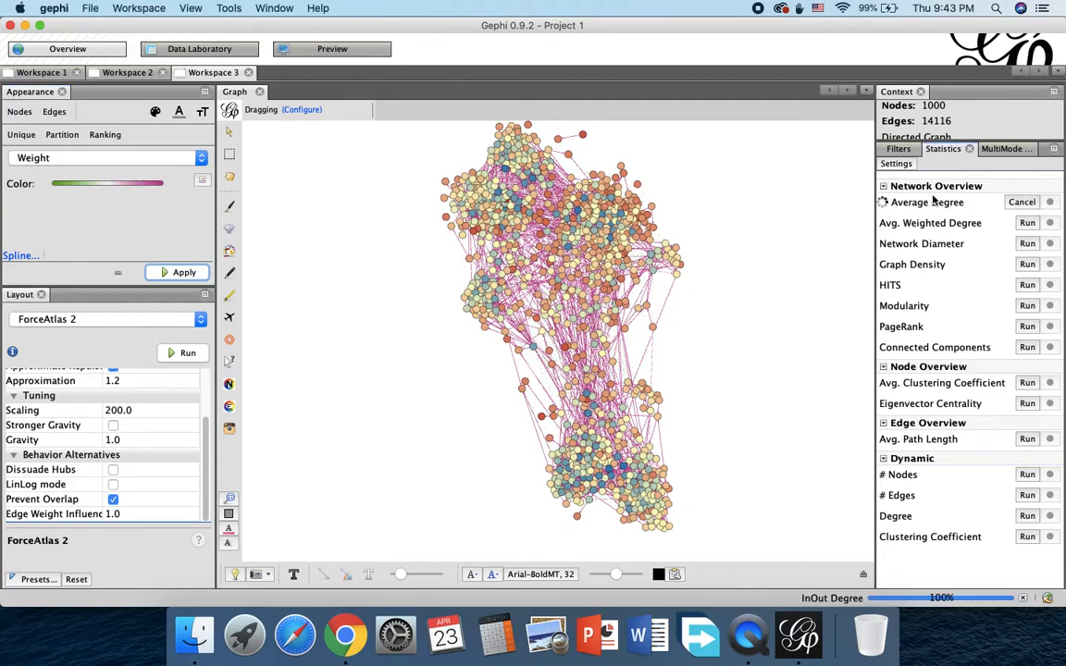
{"action": "scroll", "coordinate": [564, 374], "scroll_direction": "down", "scroll_amount": 3}
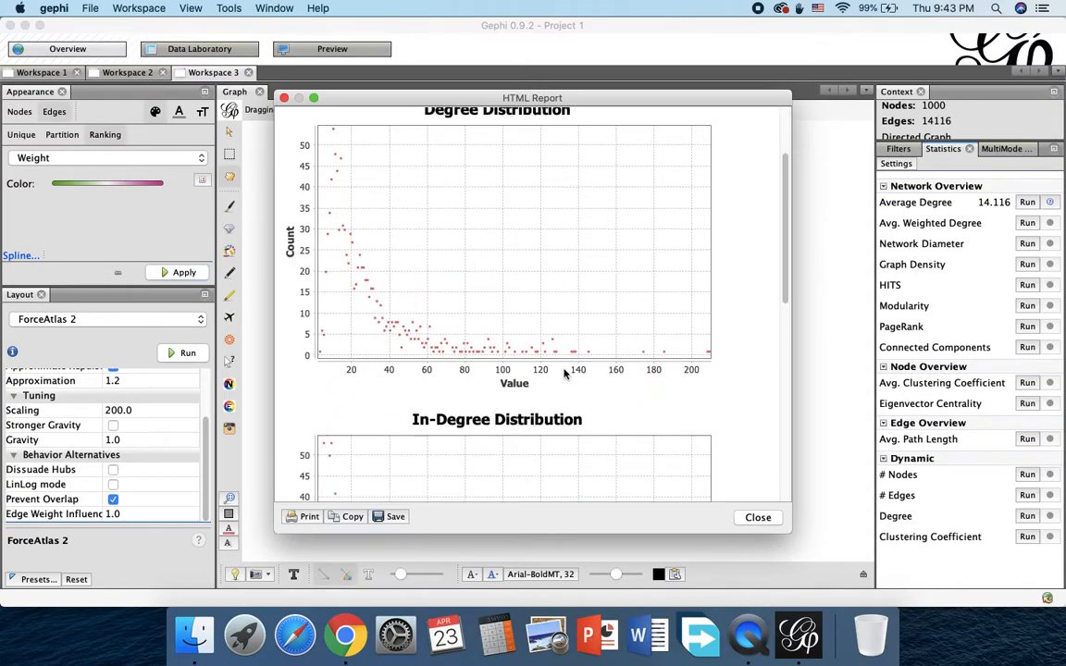
{"action": "scroll", "coordinate": [565, 374], "scroll_direction": "up", "scroll_amount": 2}
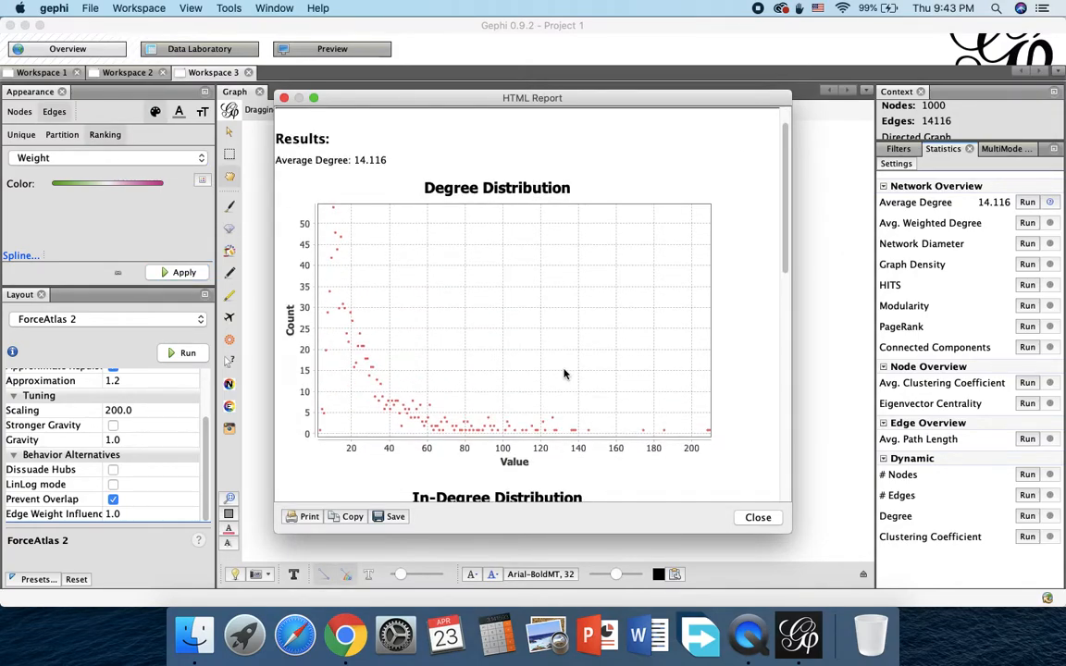
{"action": "scroll", "coordinate": [564, 374], "scroll_direction": "up", "scroll_amount": 2}
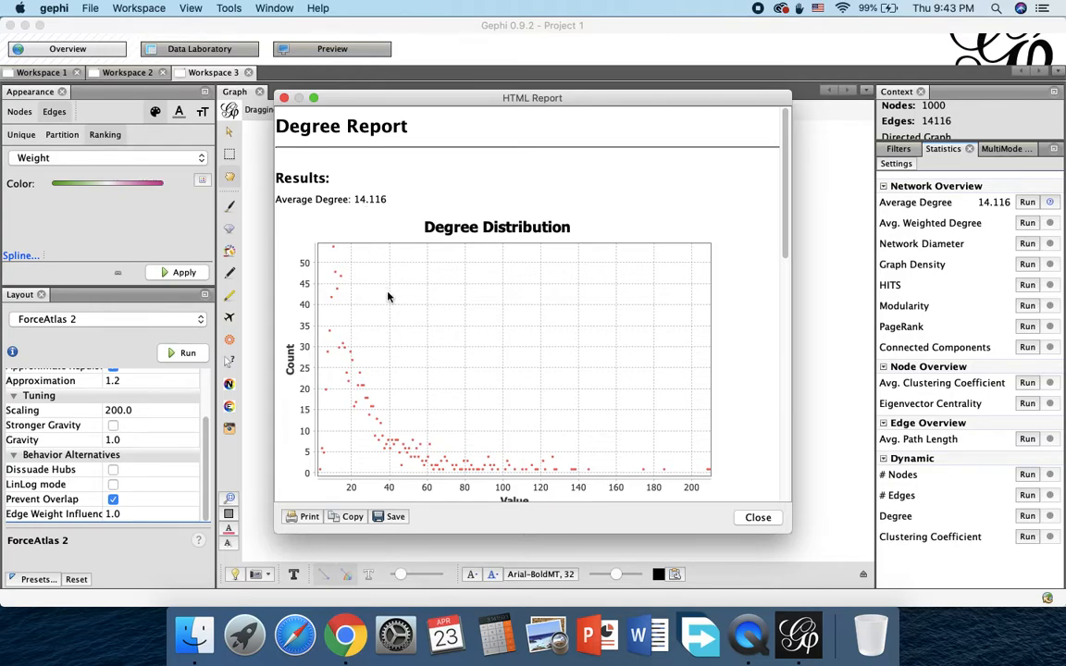
{"action": "scroll", "coordinate": [387, 296], "scroll_direction": "down", "scroll_amount": 10}
{"action": "scroll", "coordinate": [388, 296], "scroll_direction": "down", "scroll_amount": 5}
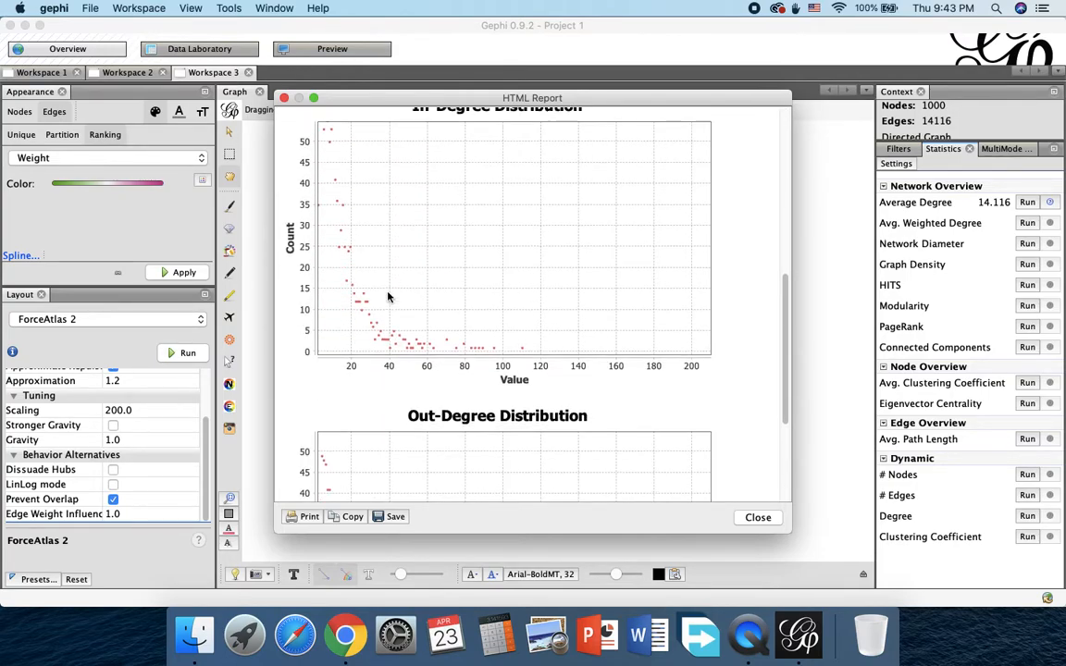
{"action": "scroll", "coordinate": [388, 296], "scroll_direction": "up", "scroll_amount": 15}
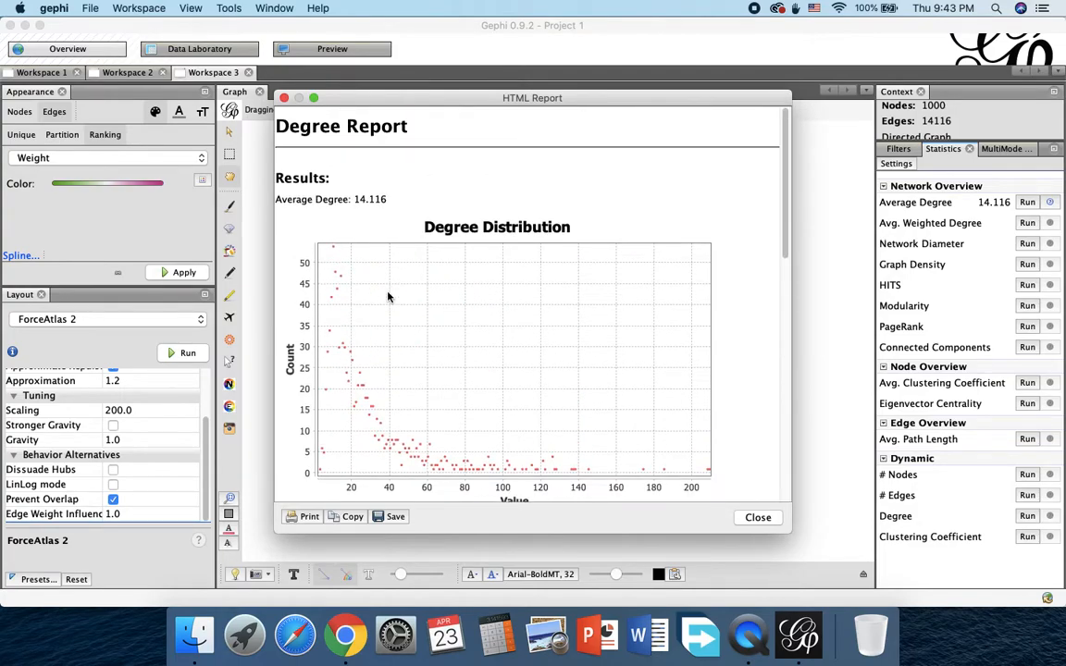
{"action": "left_click", "coordinate": [756, 516]}
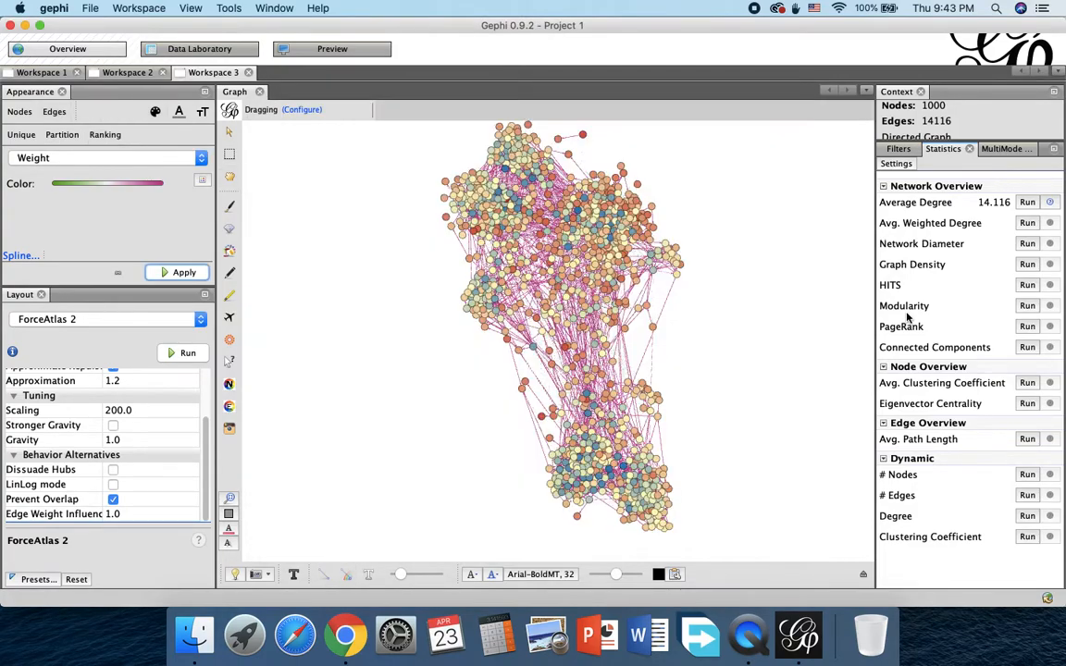
Step: Run the Avg. Weighted Degree statistic, review the distribution charts in its report, and close the report
{"action": "left_click", "coordinate": [1024, 227]}
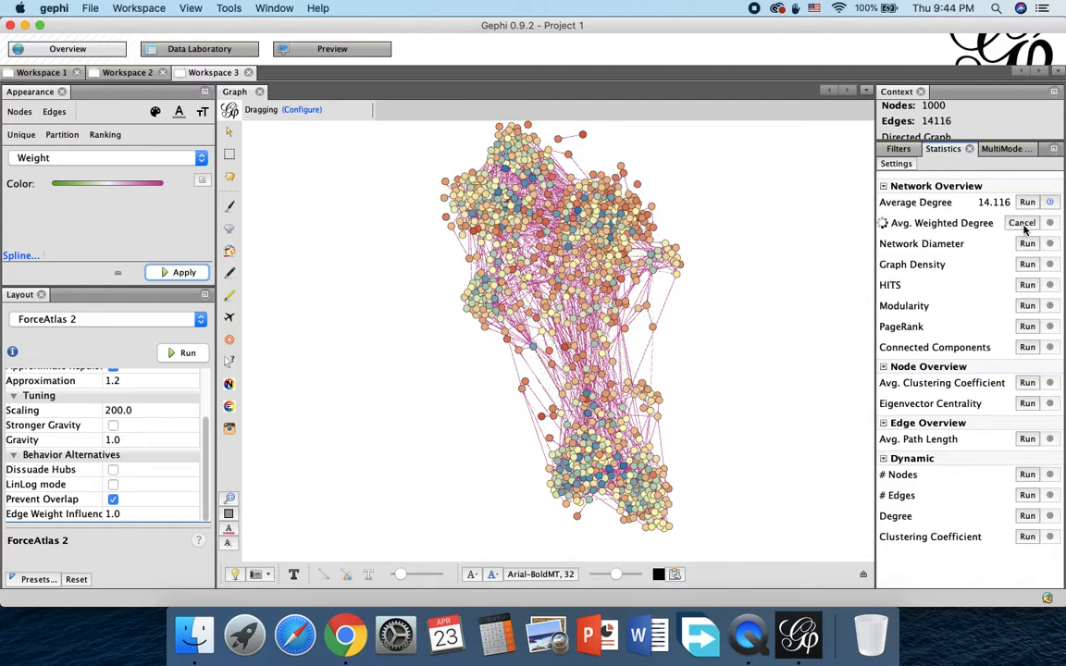
{"action": "scroll", "coordinate": [646, 308], "scroll_direction": "down", "scroll_amount": 3}
{"action": "scroll", "coordinate": [647, 308], "scroll_direction": "up", "scroll_amount": 3}
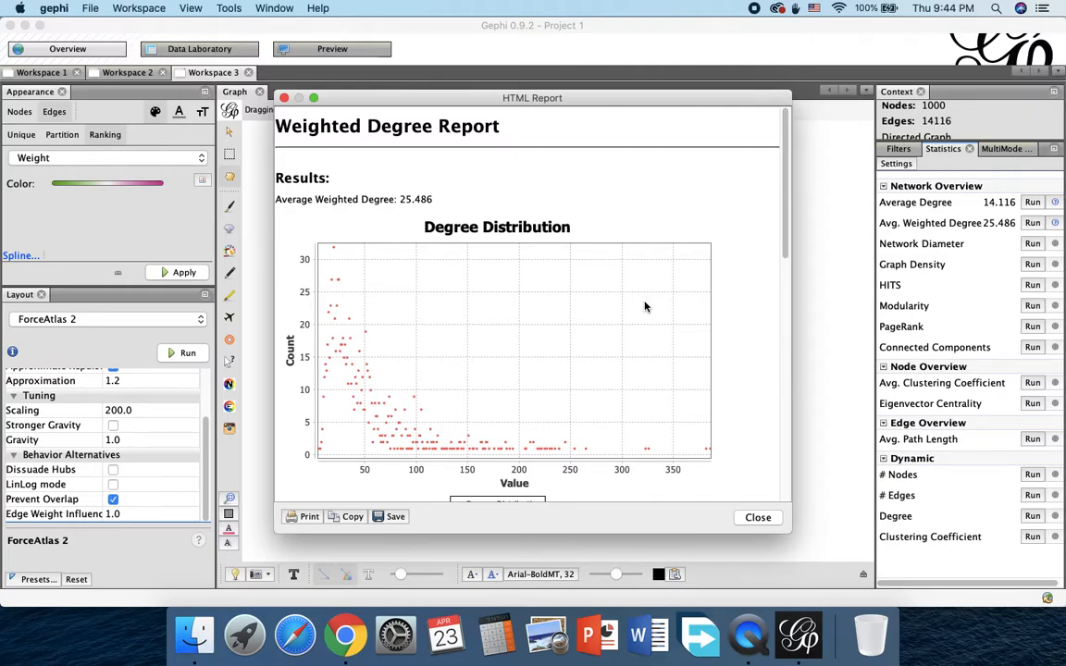
{"action": "scroll", "coordinate": [646, 307], "scroll_direction": "down", "scroll_amount": 10}
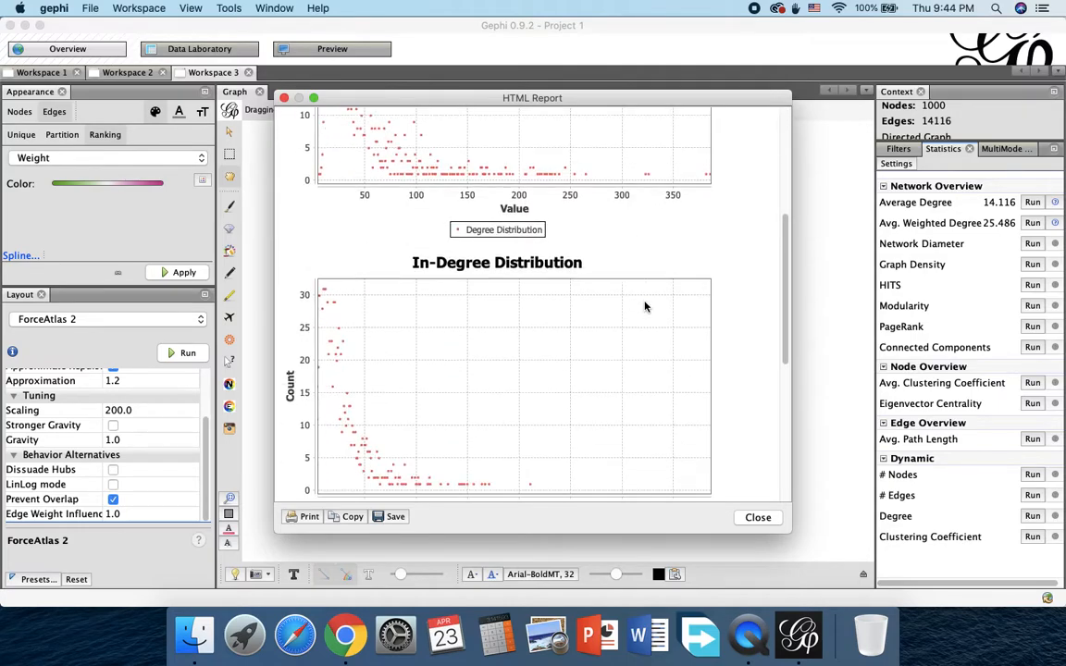
{"action": "scroll", "coordinate": [646, 308], "scroll_direction": "up", "scroll_amount": 10}
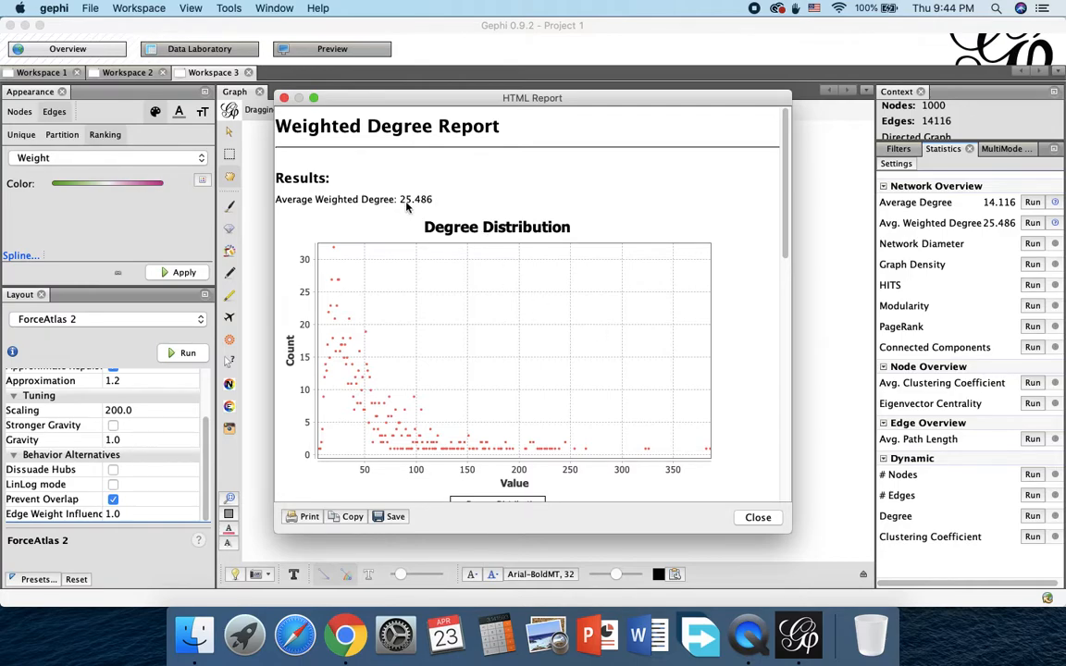
{"action": "left_click", "coordinate": [758, 518]}
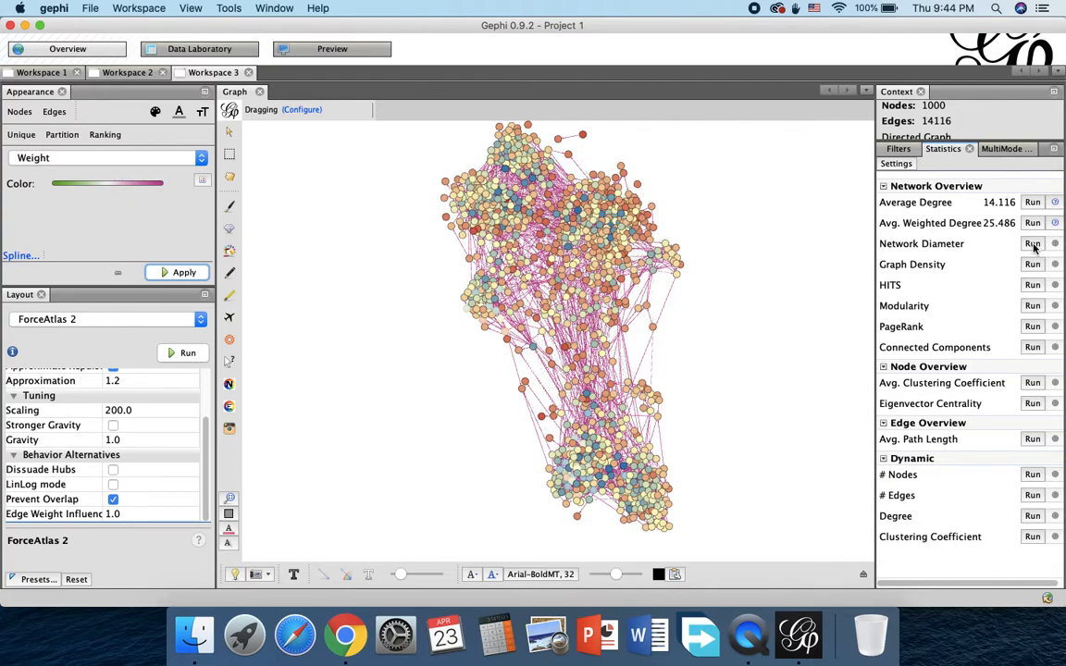
Step: Run the Network Diameter statistic on the directed graph without normalized centralities, review the Graph Distance report, and close it
{"action": "left_click", "coordinate": [1033, 244]}
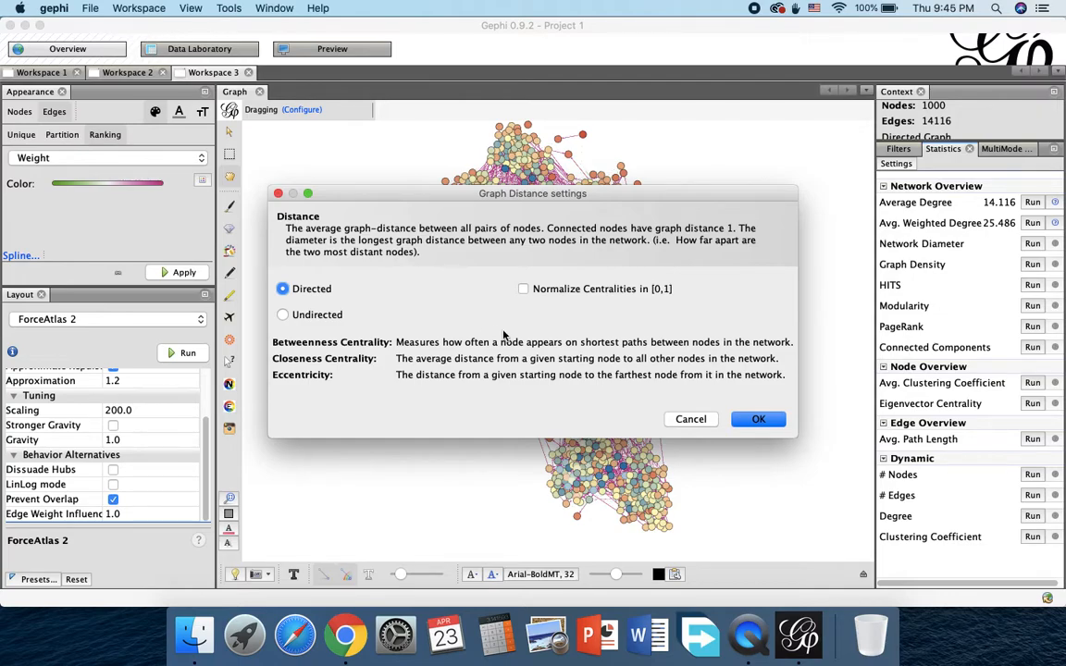
{"action": "left_click", "coordinate": [759, 419]}
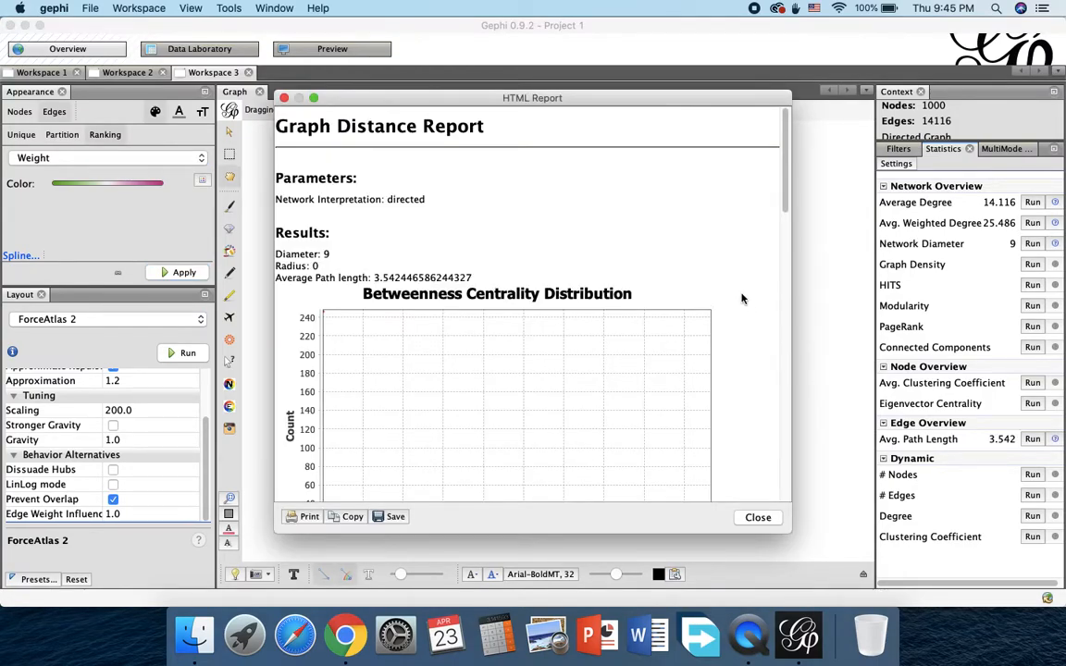
{"action": "mouse_move", "coordinate": [783, 190]}
{"action": "left_mouse_down"}
{"action": "mouse_move", "coordinate": [764, 386]}
{"action": "mouse_move", "coordinate": [783, 463]}
{"action": "mouse_move", "coordinate": [779, 192]}
{"action": "left_mouse_up"}
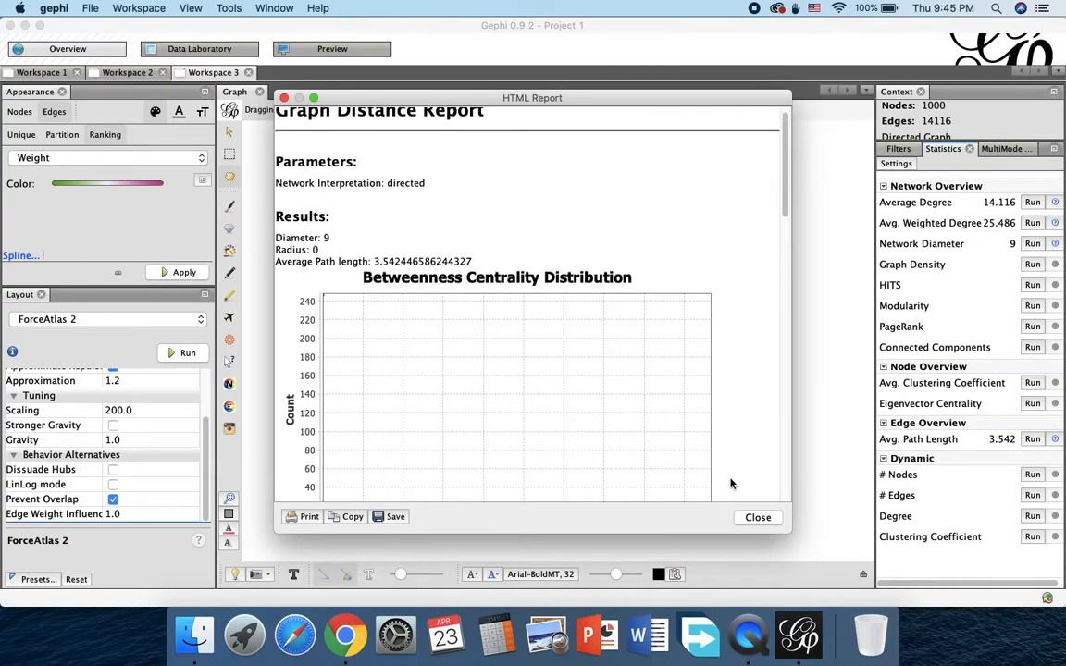
{"action": "left_click", "coordinate": [756, 518]}
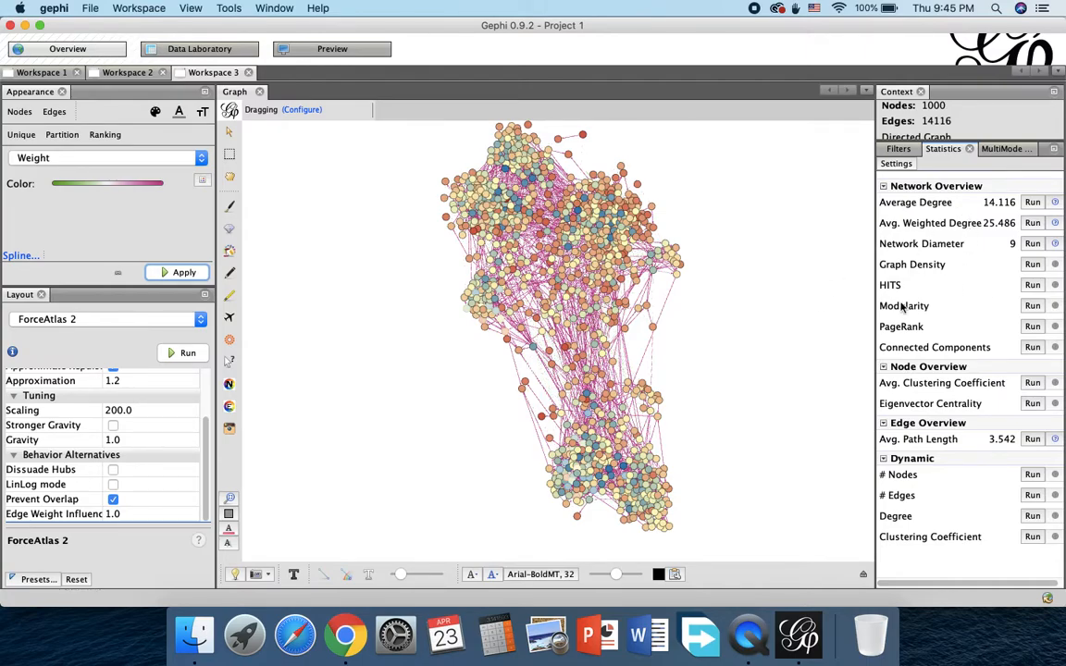
Step: Run Modularity with Randomize, edge weights and resolution 1.0, review the community size distribution, and close the report
{"action": "left_click", "coordinate": [1033, 306]}
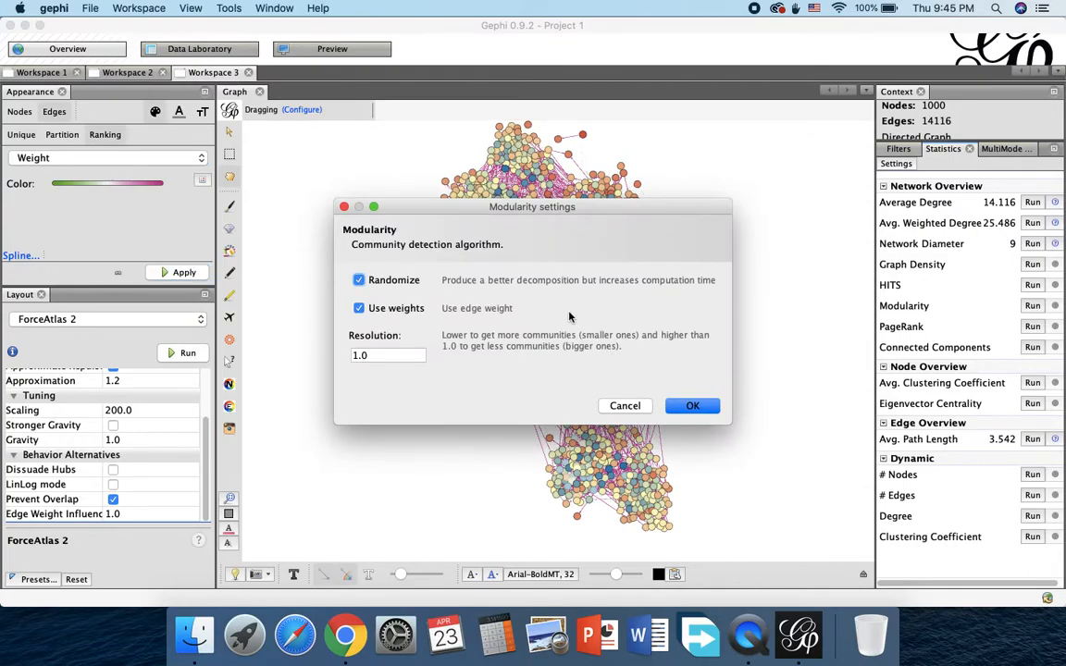
{"action": "left_click", "coordinate": [694, 405]}
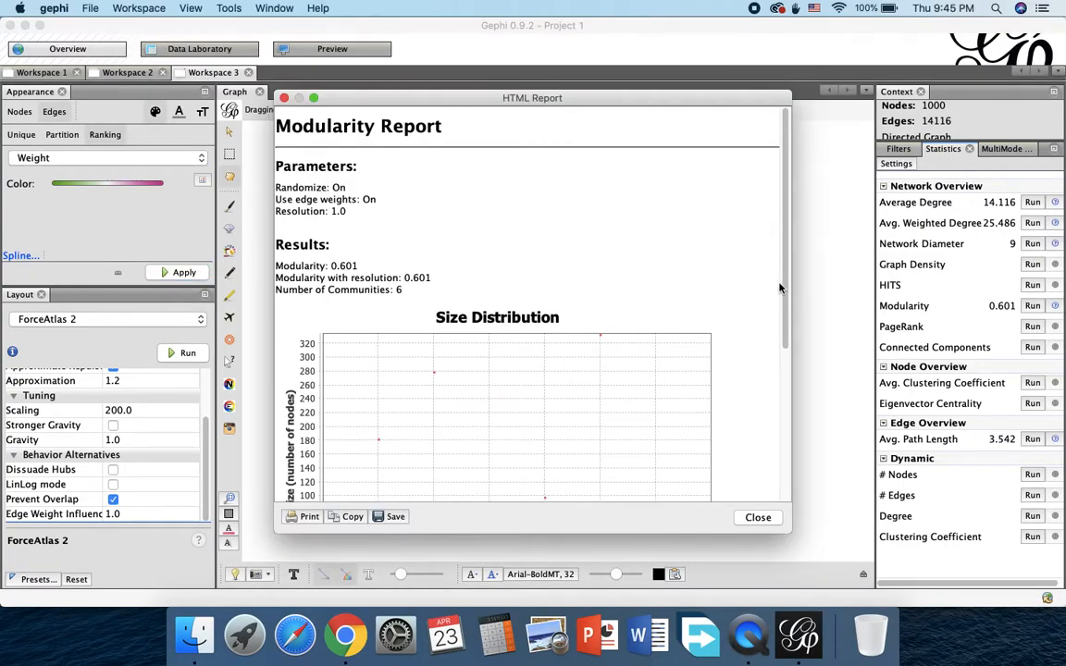
{"action": "left_click_drag", "start_coordinate": [781, 292], "coordinate": [774, 377]}
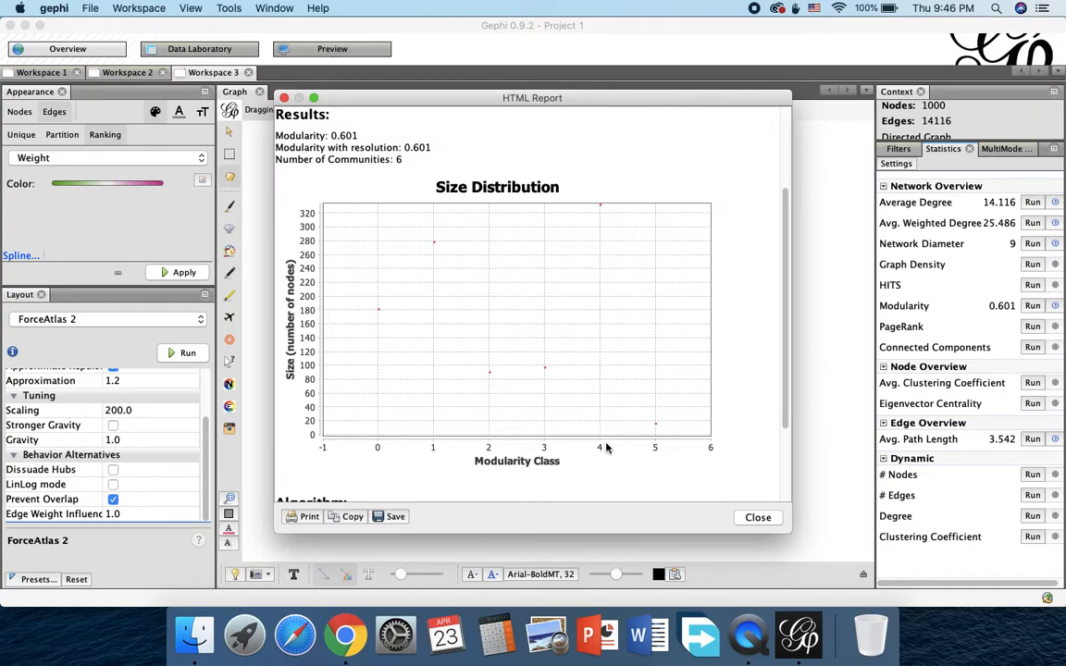
{"action": "left_click", "coordinate": [754, 517]}
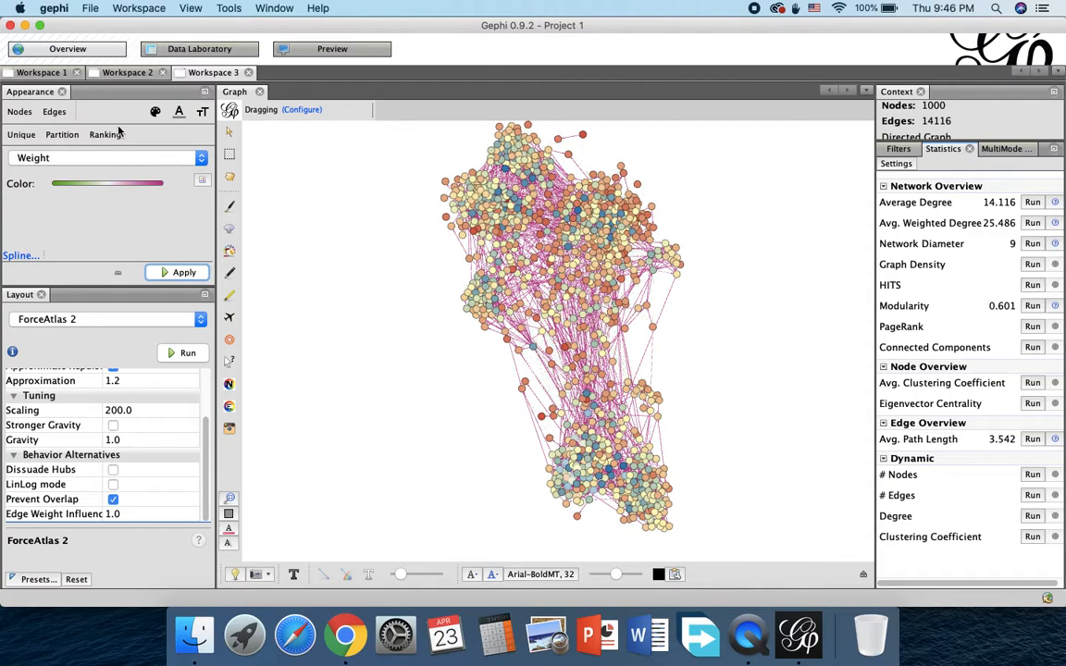
Step: Rank the node colors by Modularity Class and apply the coloring to the graph
{"action": "left_click", "coordinate": [17, 110]}
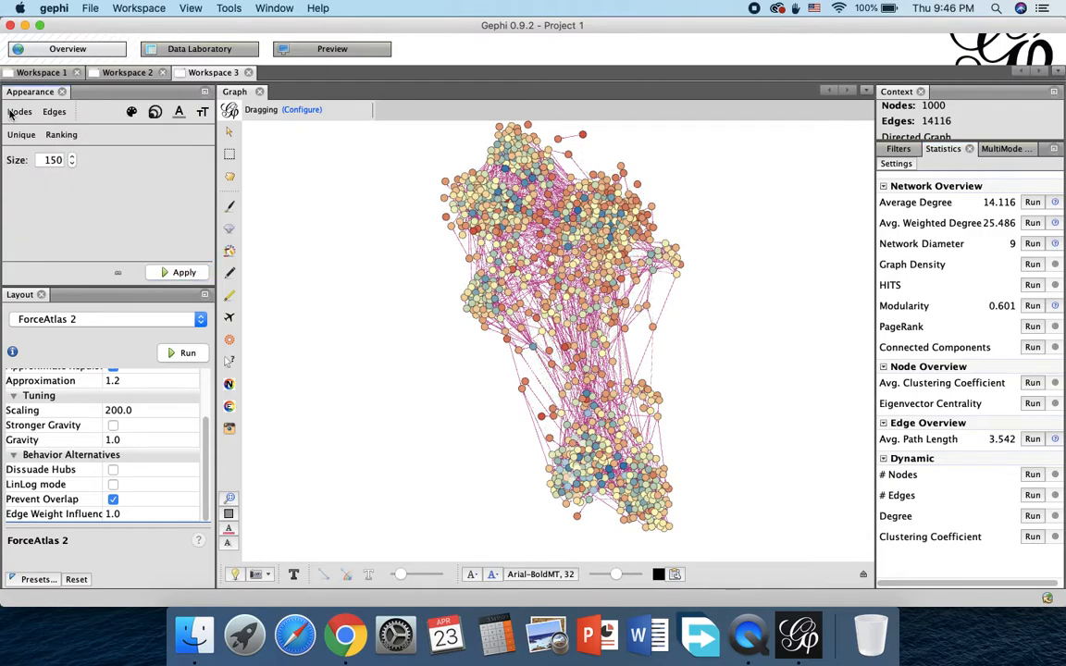
{"action": "left_click", "coordinate": [131, 111]}
{"action": "left_click", "coordinate": [78, 159]}
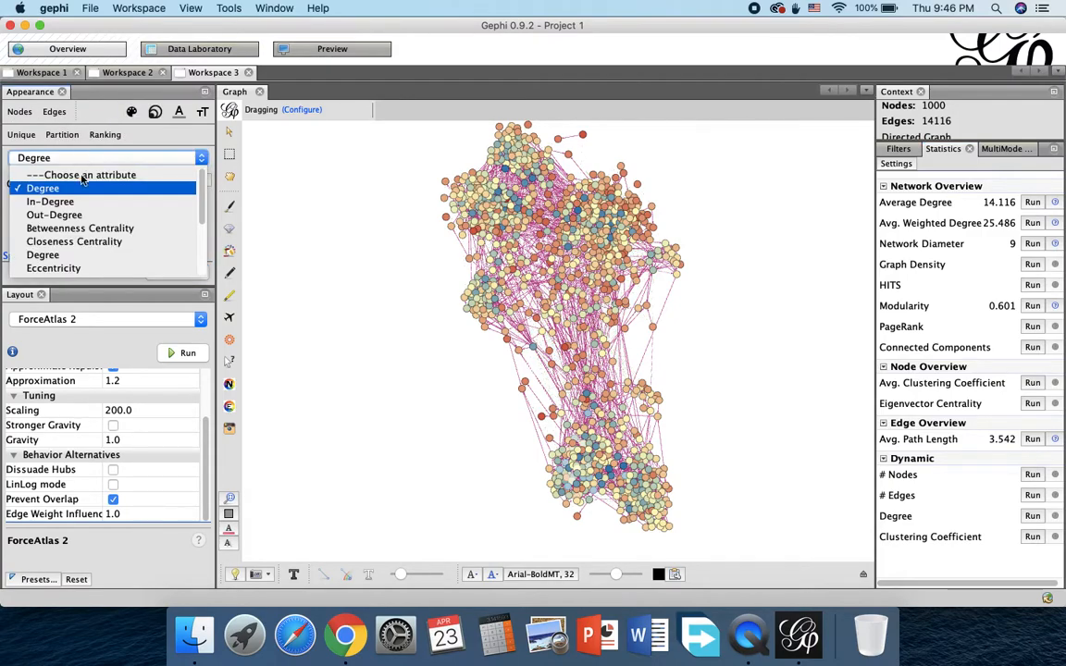
{"action": "scroll", "coordinate": [90, 222], "scroll_direction": "down", "scroll_amount": 2}
{"action": "scroll", "coordinate": [90, 222], "scroll_direction": "down", "scroll_amount": 3}
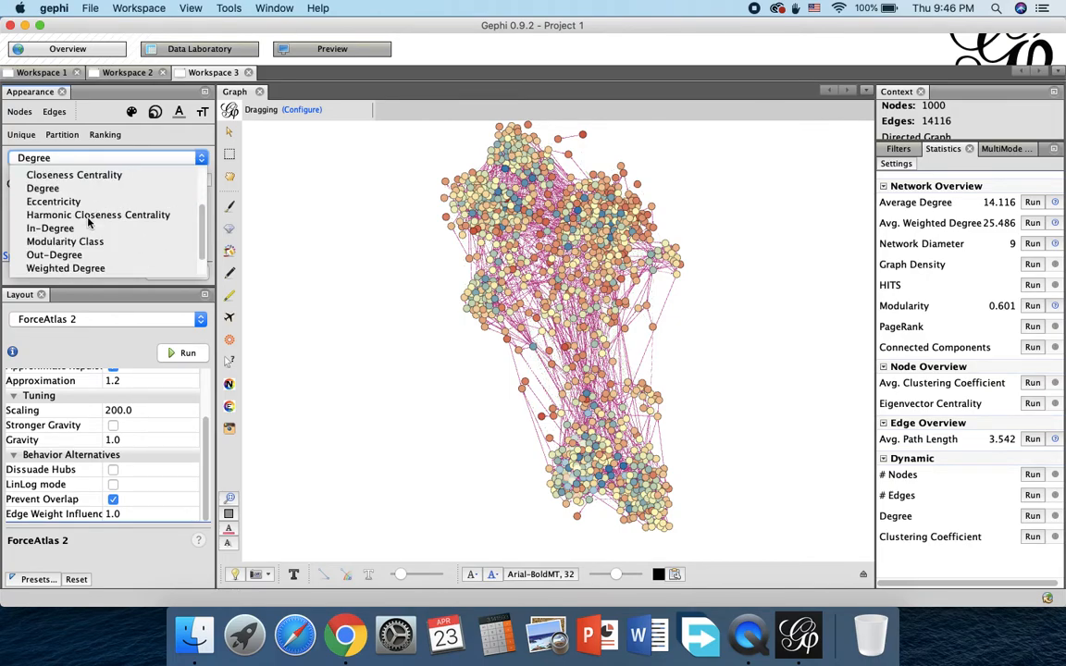
{"action": "left_click", "coordinate": [58, 217]}
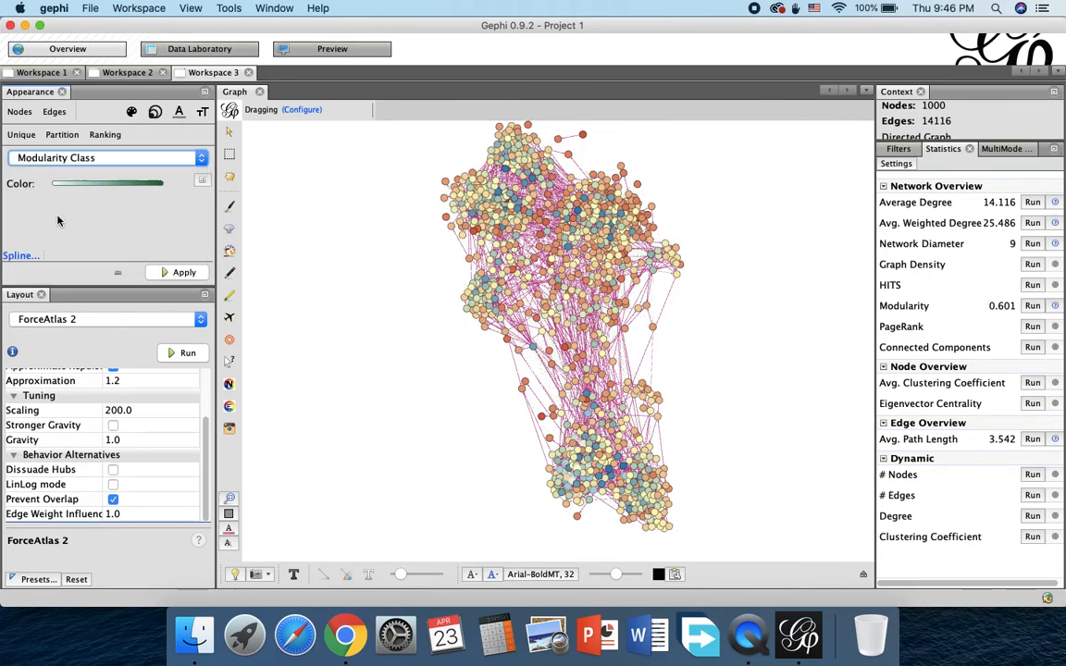
{"action": "left_click", "coordinate": [183, 273]}
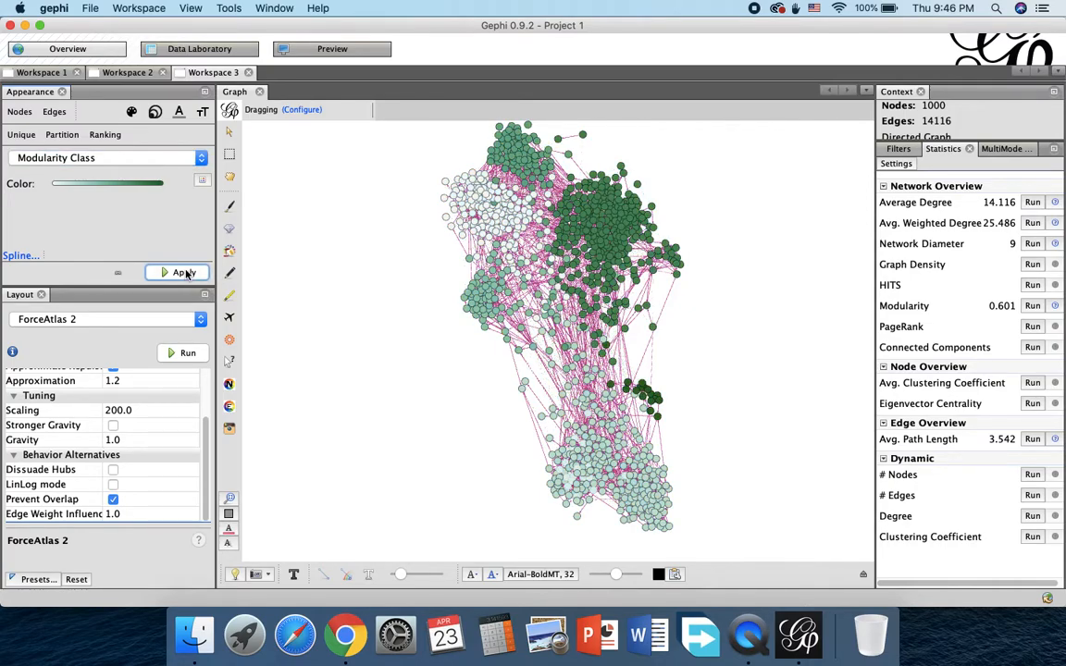
Step: Switch the Modularity Class node colors to the recent blue-to-yellow-to-red palette and apply it
{"action": "left_click", "coordinate": [202, 180]}
{"action": "mouse_move", "coordinate": [181, 210]}
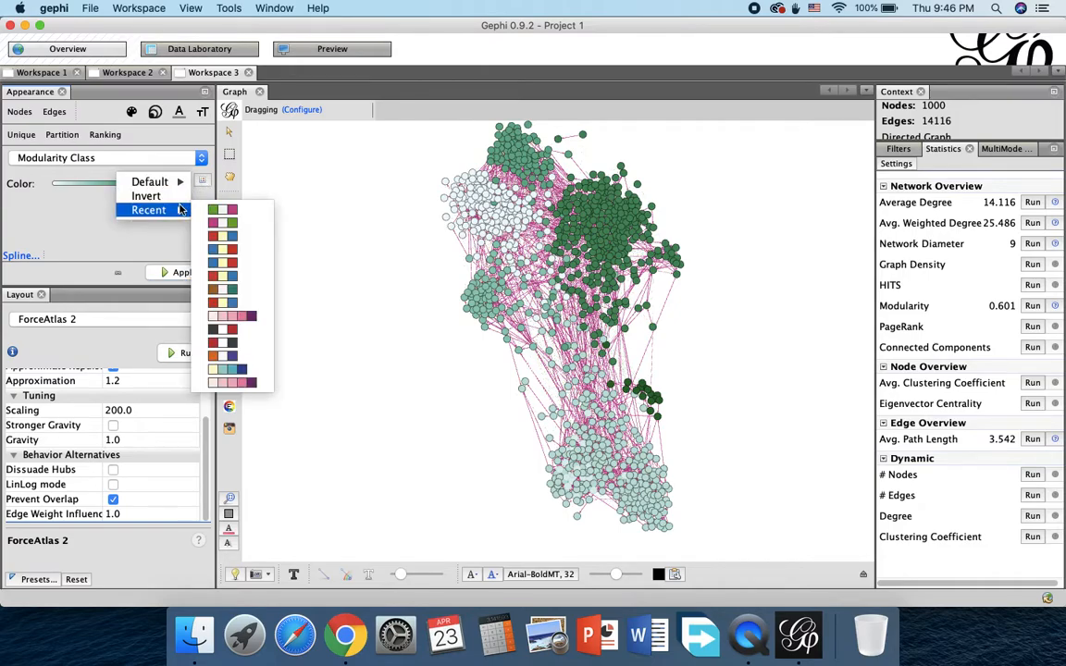
{"action": "left_click", "coordinate": [230, 239]}
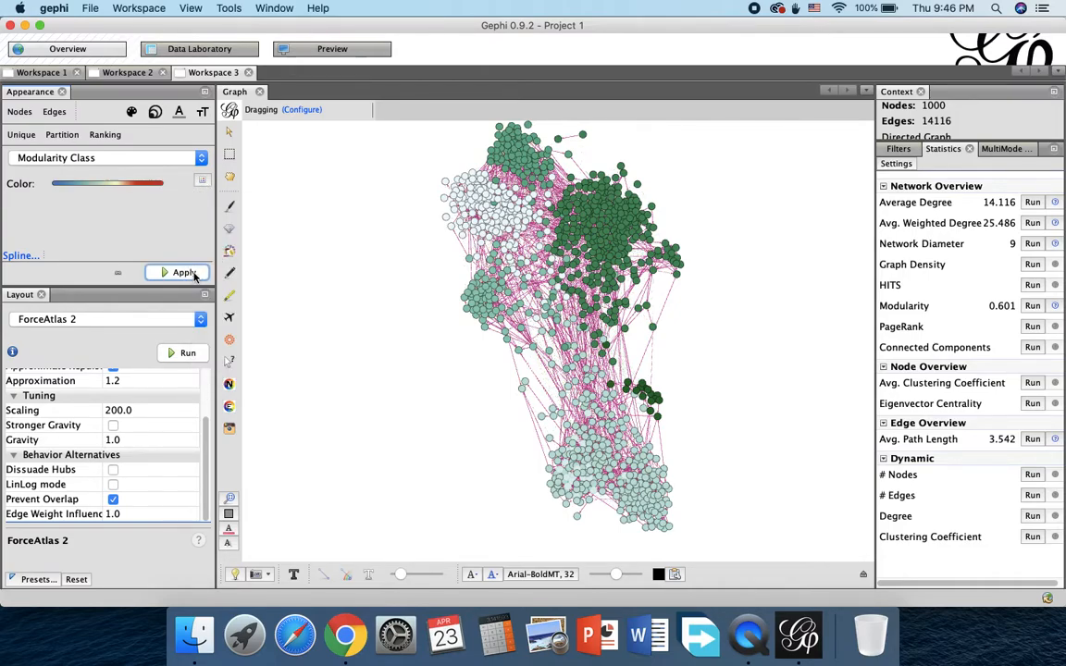
{"action": "left_click", "coordinate": [189, 273]}
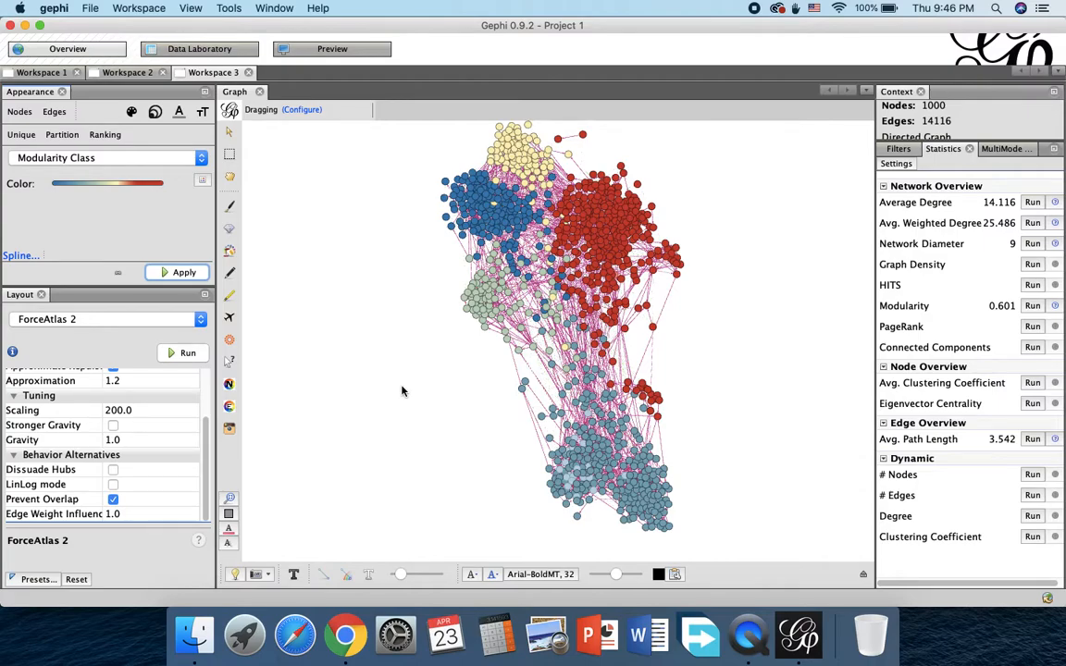
Step: Render the network in Preview with the Default preset and export it as graph.png to the Downloads folder
{"action": "left_click", "coordinate": [332, 49]}
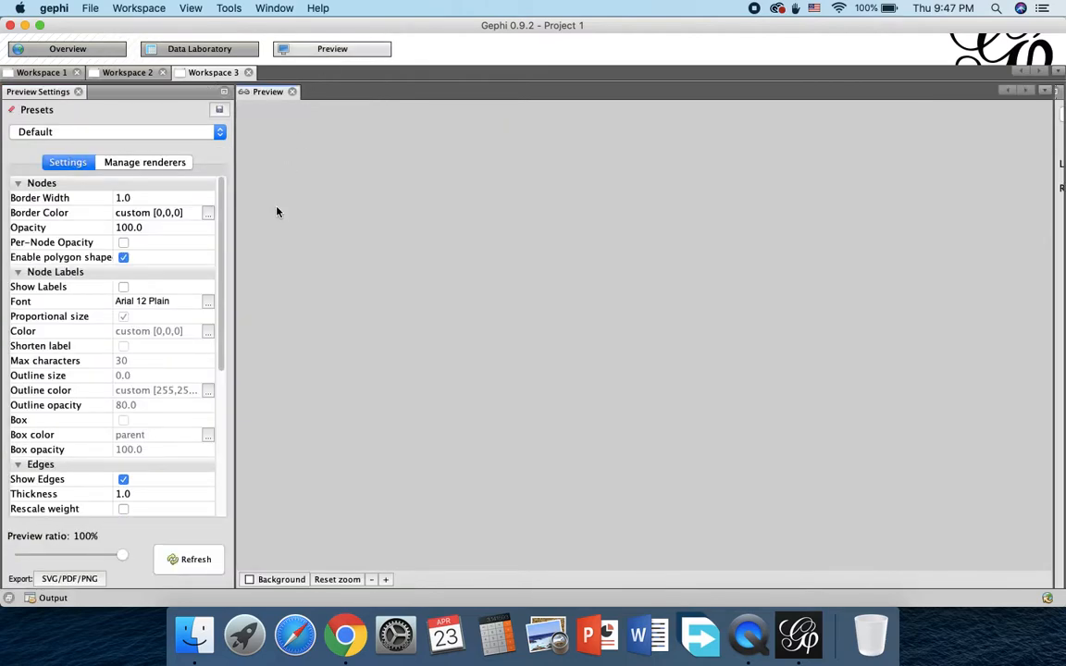
{"action": "left_click", "coordinate": [181, 558]}
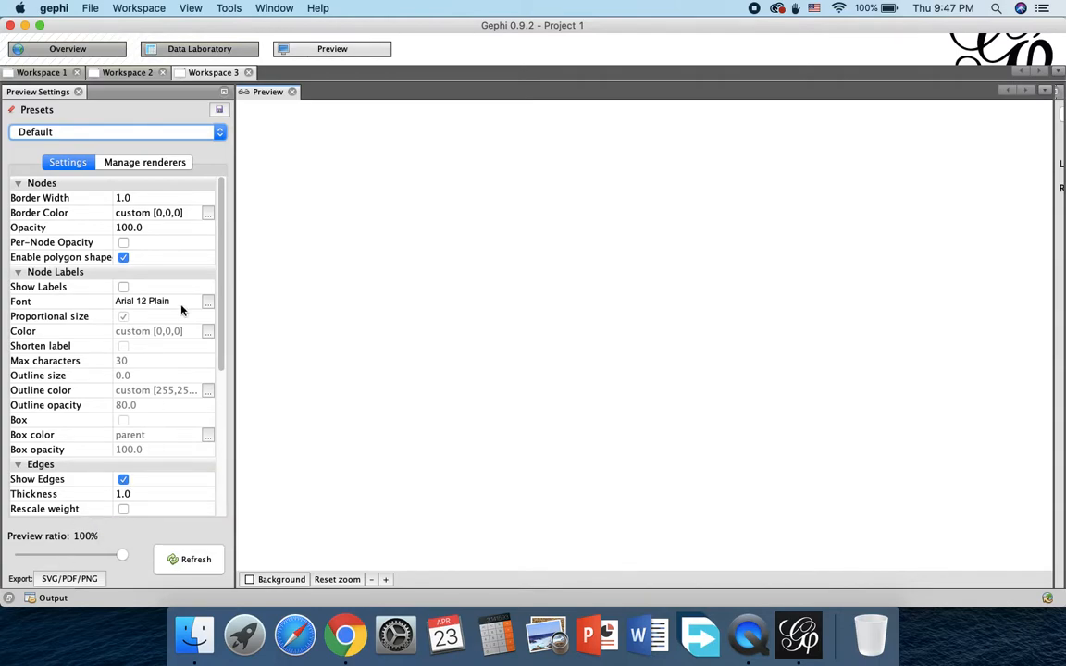
{"action": "left_click", "coordinate": [52, 580]}
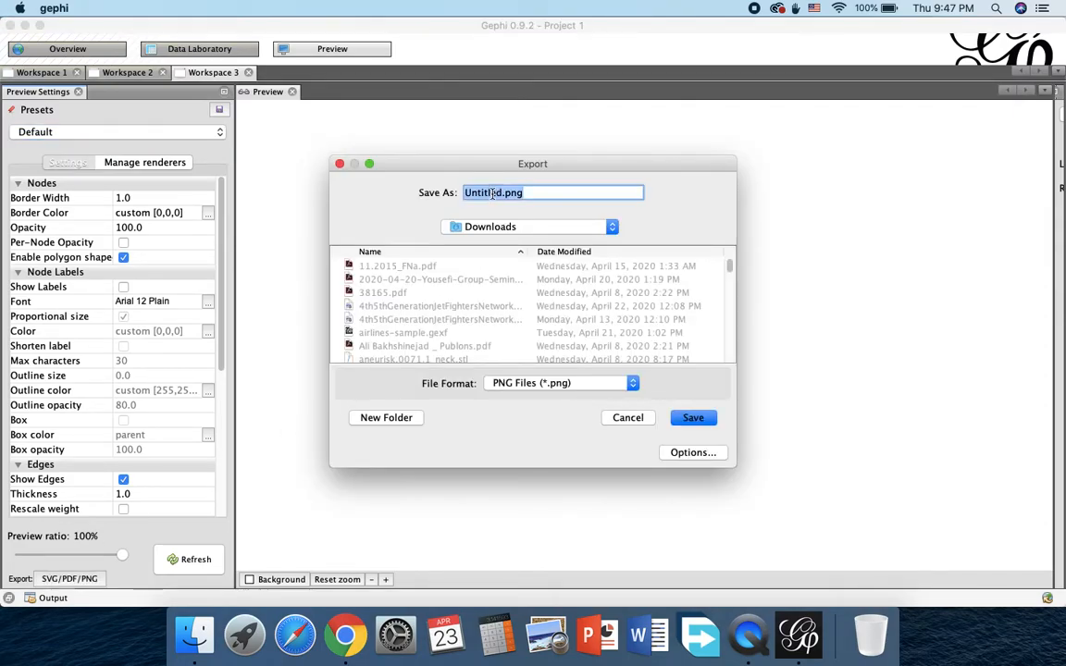
{"action": "key", "text": "Right"}
{"action": "key", "text": "BackSpace"}
{"action": "key", "text": "BackSpace"}
{"action": "key", "text": "BackSpace"}
{"action": "key", "text": "BackSpace"}
{"action": "key", "text": "BackSpace"}
{"action": "key", "text": "BackSpace"}
{"action": "key", "text": "BackSpace"}
{"action": "key", "text": "BackSpace"}
{"action": "type", "text": "graph"}
{"action": "left_click", "coordinate": [693, 419]}
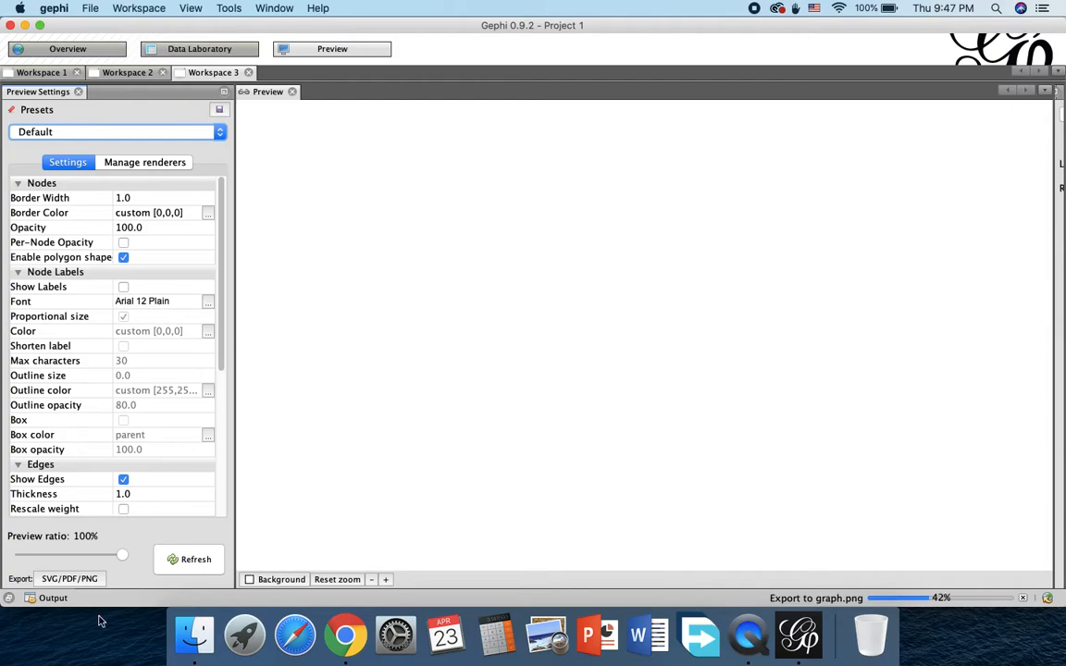
Step: Open the exported graph.png from the Downloads folder in Finder, inspect the image, and close both windows
{"action": "left_click", "coordinate": [175, 639]}
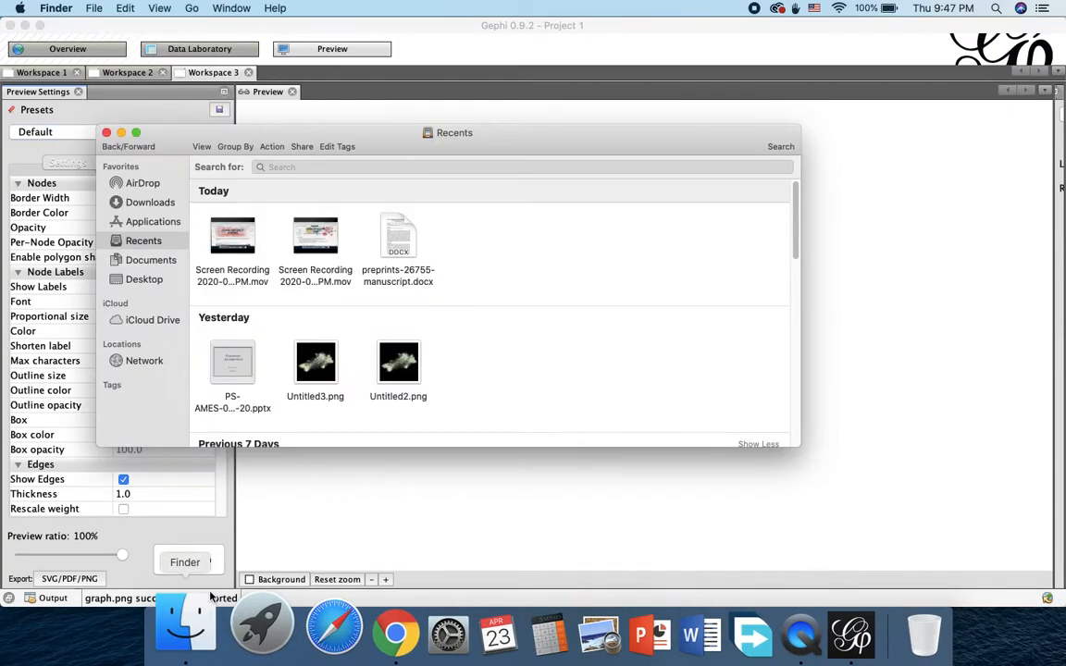
{"action": "left_click", "coordinate": [137, 204]}
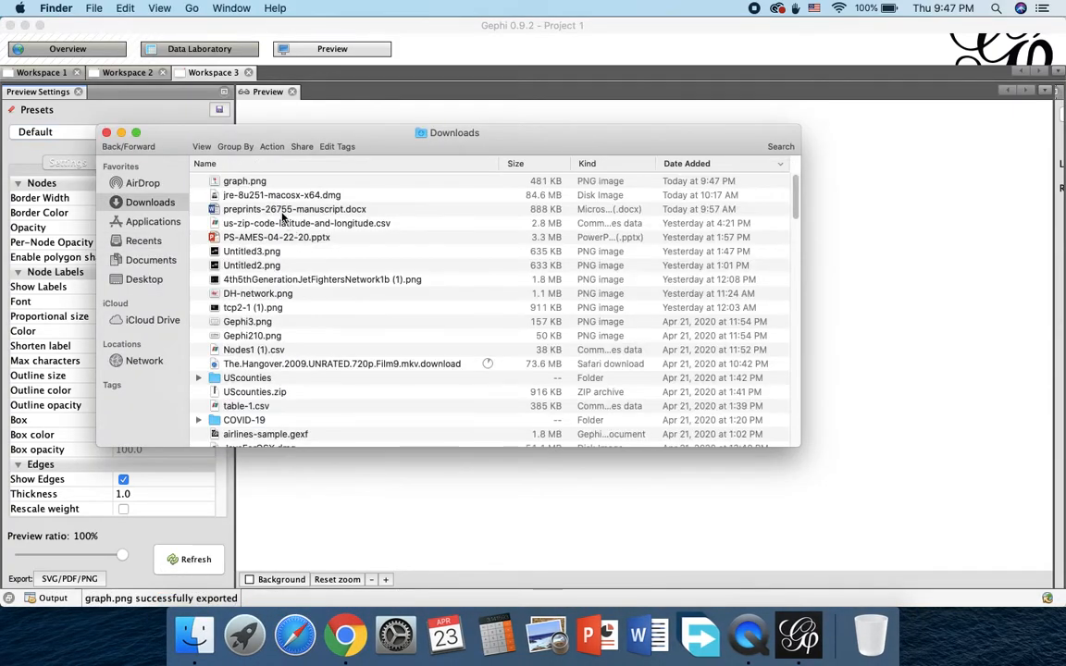
{"action": "left_click", "coordinate": [245, 180]}
{"action": "double_click", "coordinate": [245, 180]}
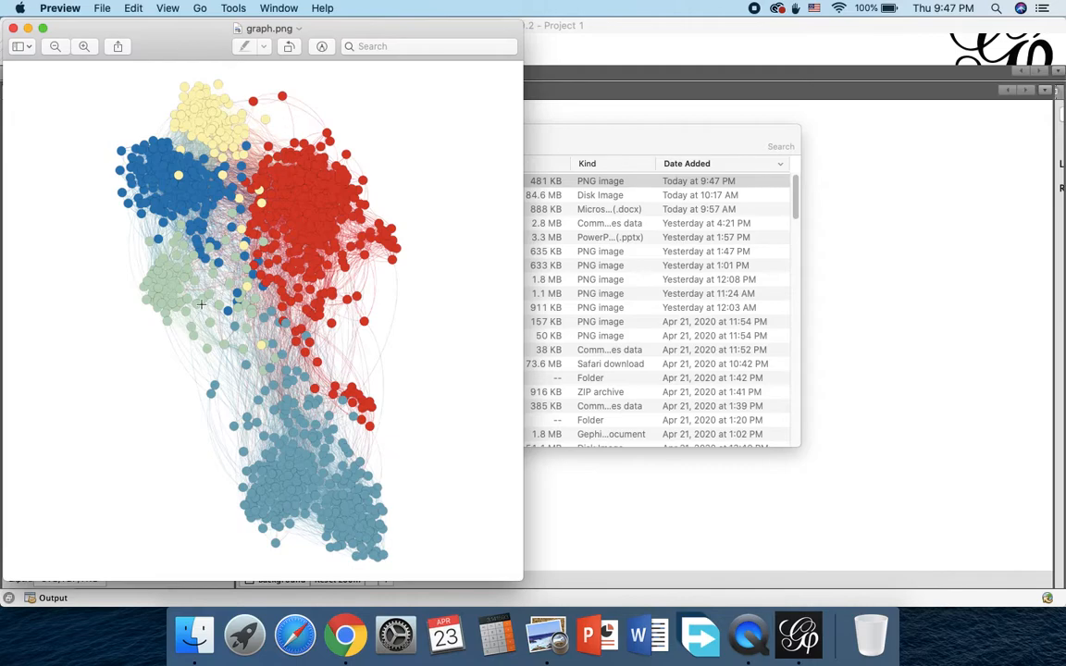
{"action": "left_click", "coordinate": [11, 28]}
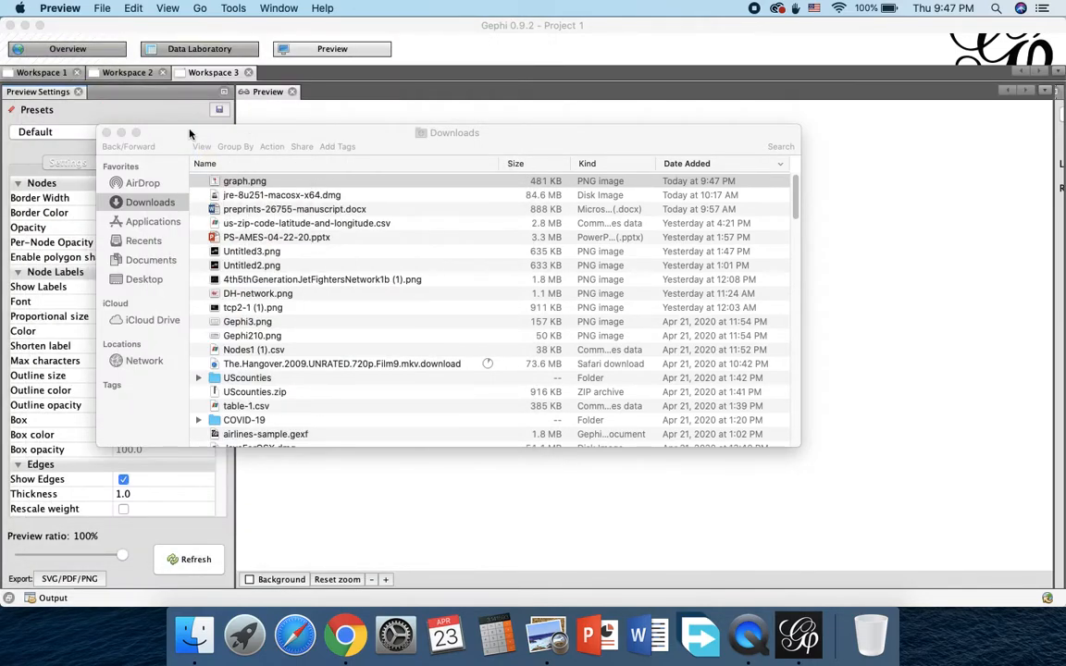
{"action": "left_click", "coordinate": [107, 132]}
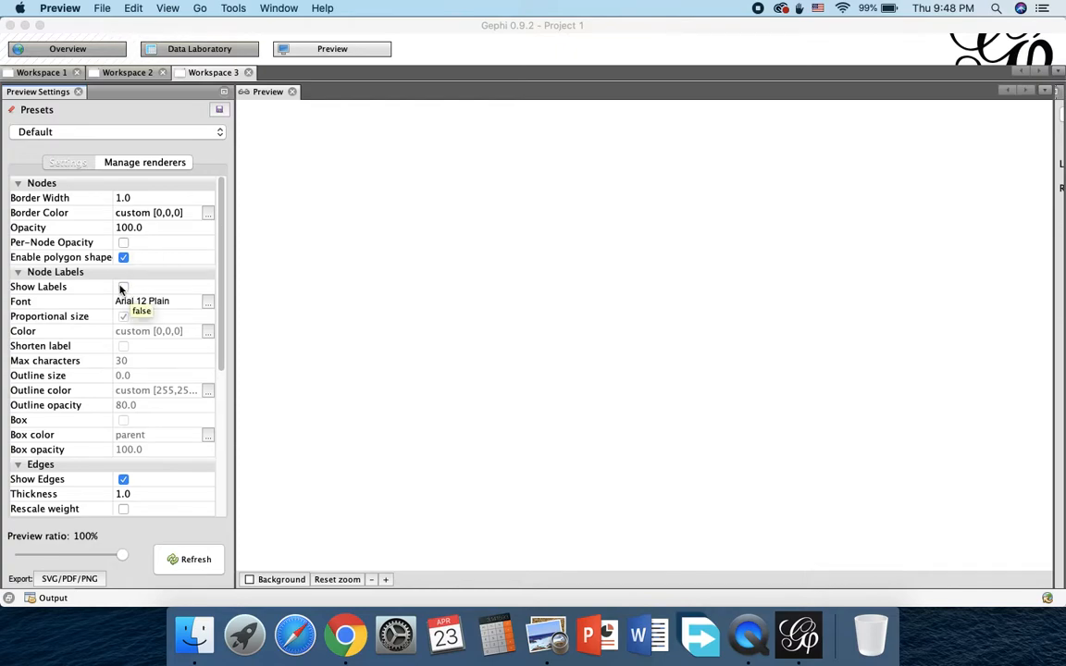
Step: Set the edge Thickness to 10 in the preview settings and refresh the preview
{"action": "left_click", "coordinate": [220, 359]}
{"action": "left_click_drag", "start_coordinate": [221, 359], "coordinate": [214, 447]}
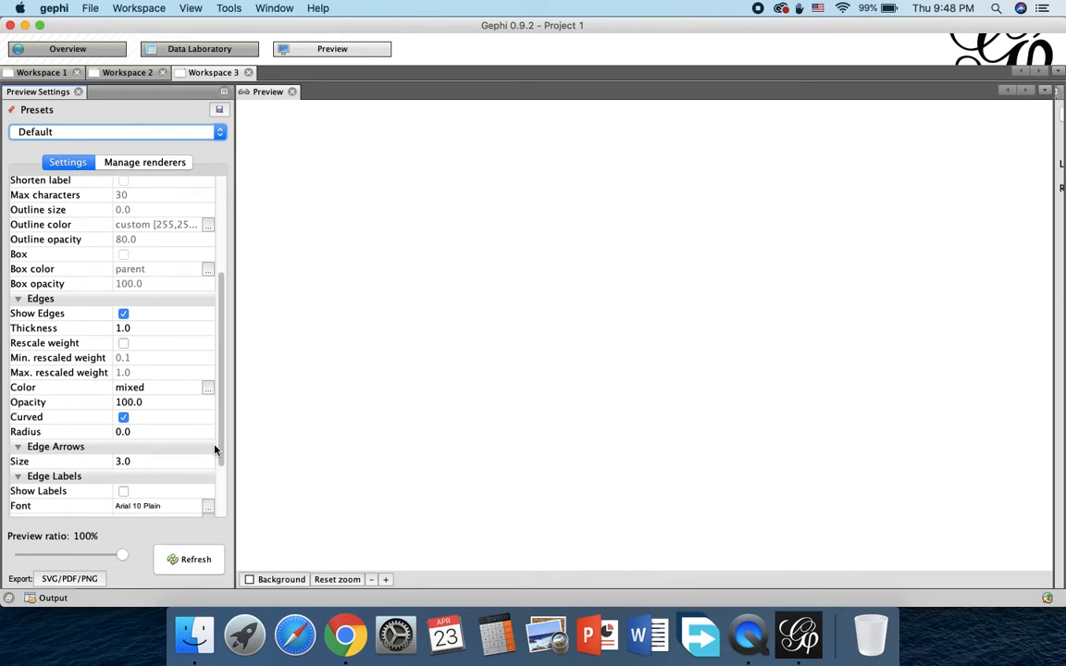
{"action": "left_click", "coordinate": [134, 329]}
{"action": "type", "text": "10"}
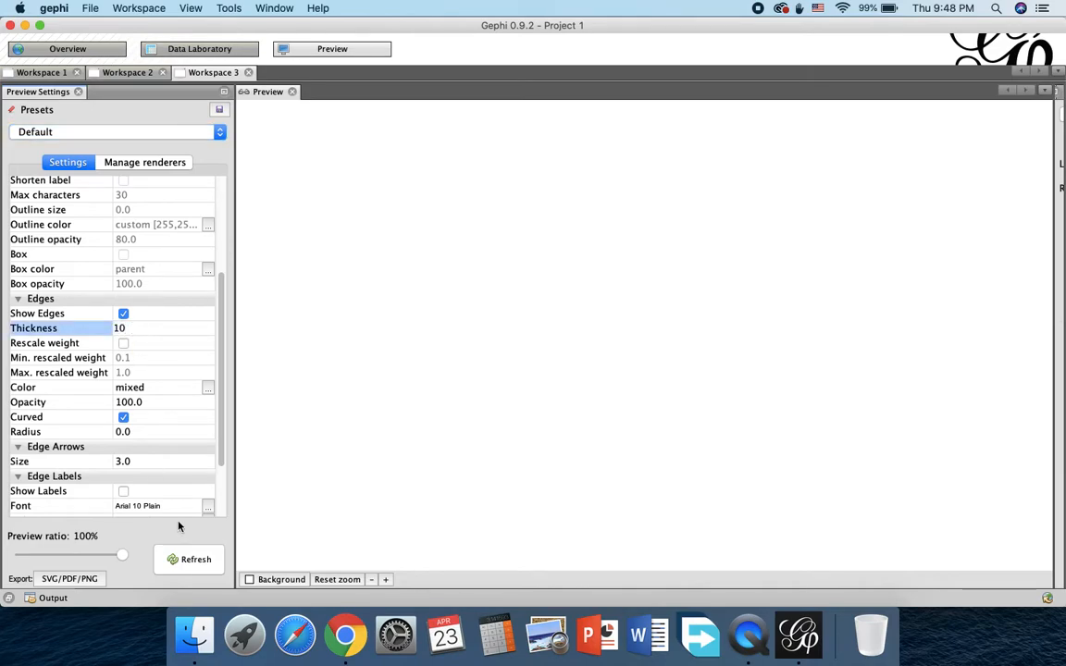
{"action": "left_click", "coordinate": [183, 569]}
Step: Export the preview with the thicker edges as graph.png to Downloads, overwriting the earlier image
{"action": "left_click", "coordinate": [74, 578]}
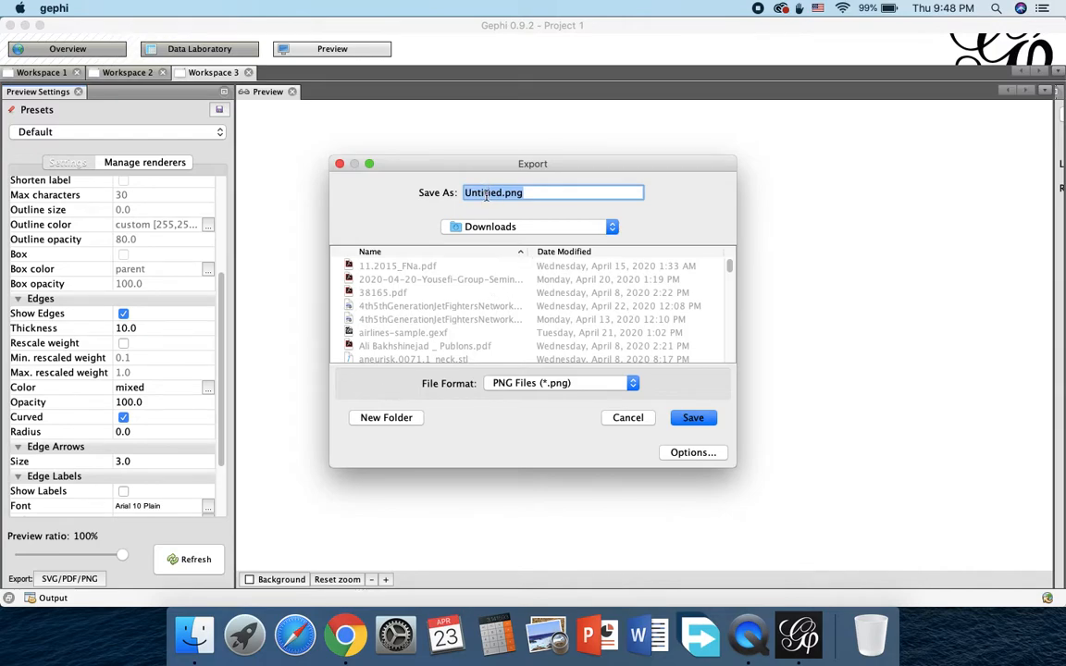
{"action": "left_click", "coordinate": [524, 192]}
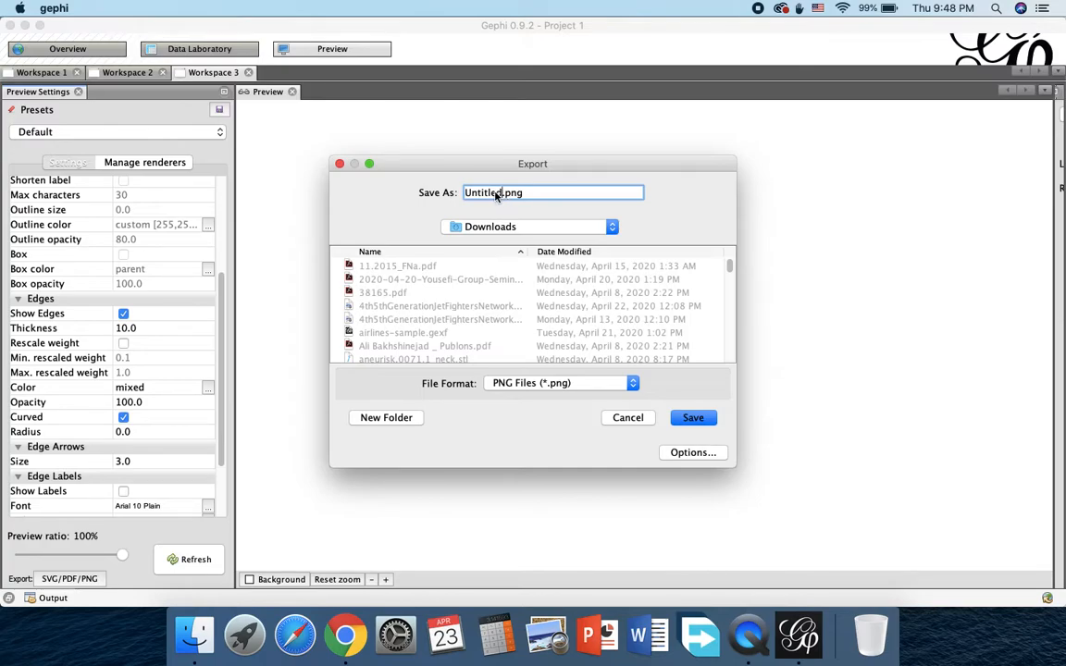
{"action": "left_click_drag", "start_coordinate": [503, 195], "coordinate": [463, 196]}
{"action": "type", "text": "graph"}
{"action": "left_click", "coordinate": [694, 421]}
{"action": "left_click", "coordinate": [656, 353]}
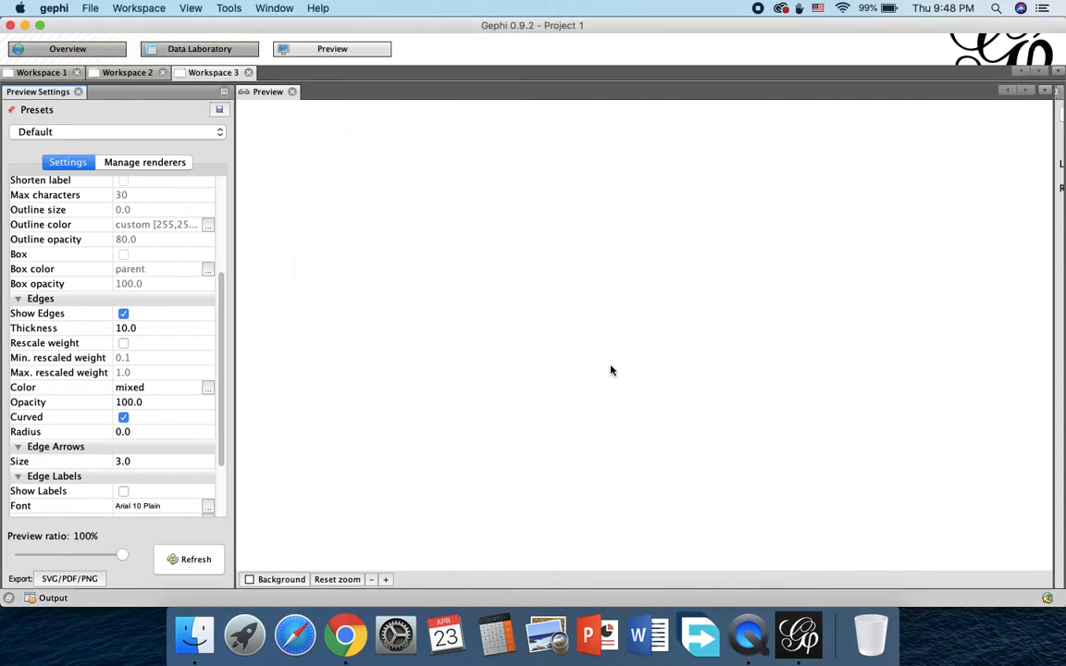
Step: Open graph.png from the Downloads folder in Finder, inspect the thicker edges, close the image, and return to Gephi
{"action": "left_click", "coordinate": [194, 636]}
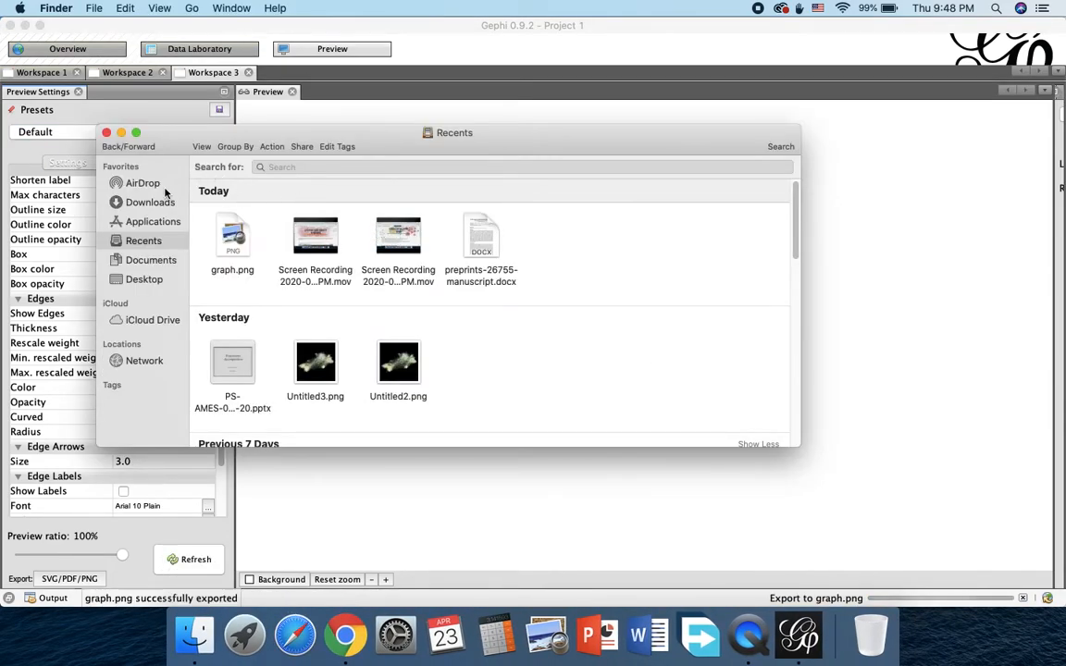
{"action": "left_click", "coordinate": [146, 182]}
{"action": "left_click", "coordinate": [147, 202]}
{"action": "double_click", "coordinate": [240, 181]}
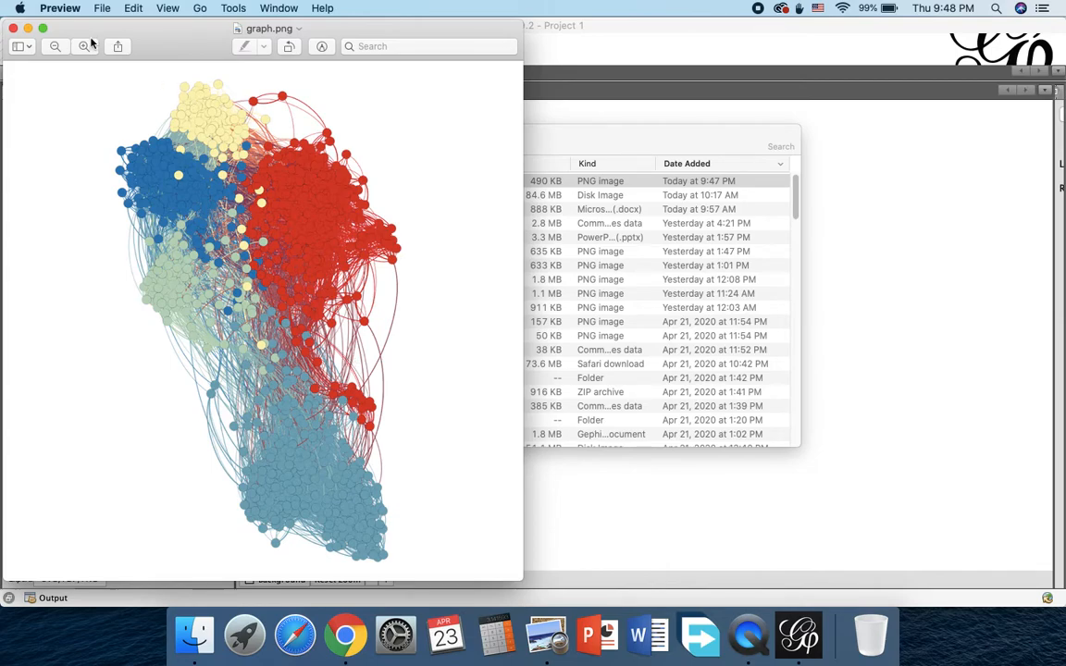
{"action": "left_click", "coordinate": [11, 30]}
{"action": "left_click", "coordinate": [452, 25]}
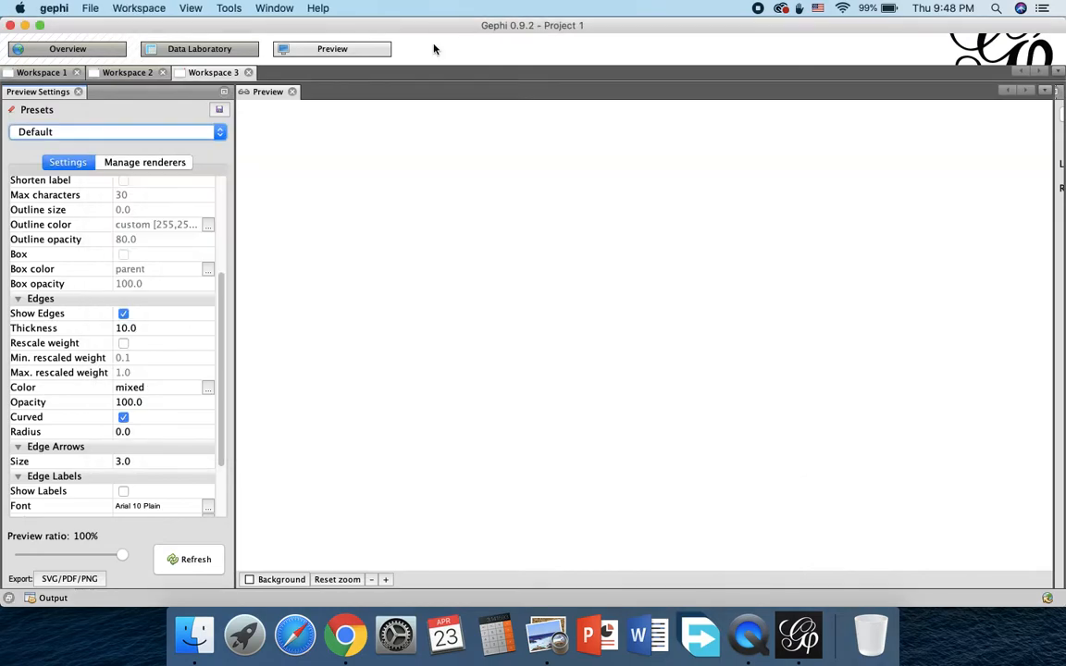
Step: Enable Per-Node Opacity for the nodes and Rescale weight for the edges in the preview settings
{"action": "scroll", "coordinate": [219, 209], "scroll_direction": "up", "scroll_amount": 5}
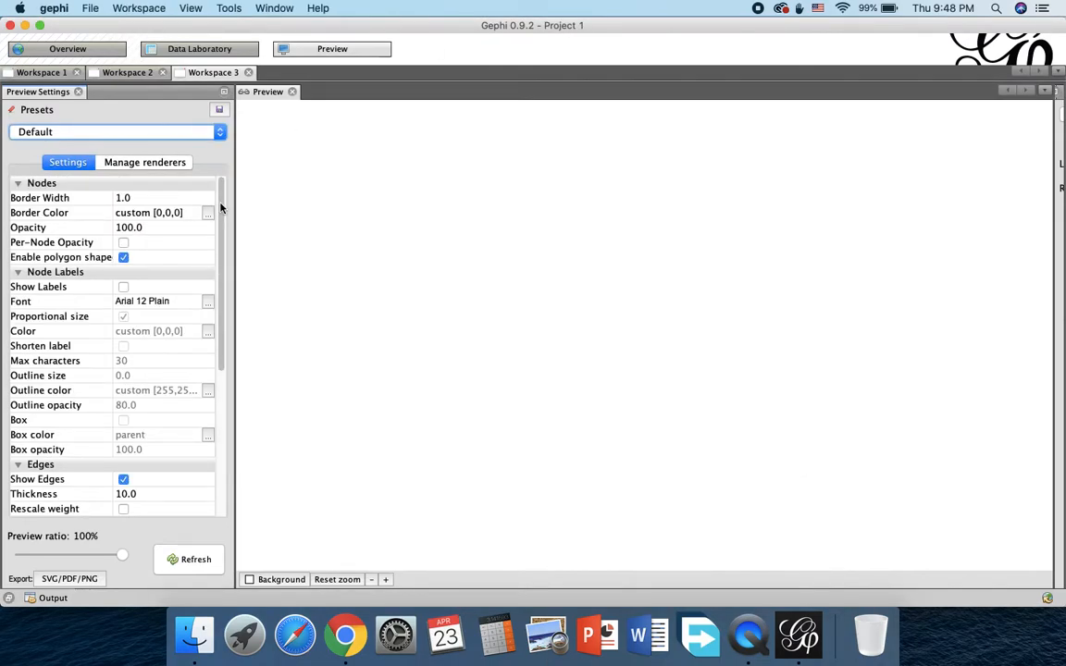
{"action": "left_click", "coordinate": [123, 243]}
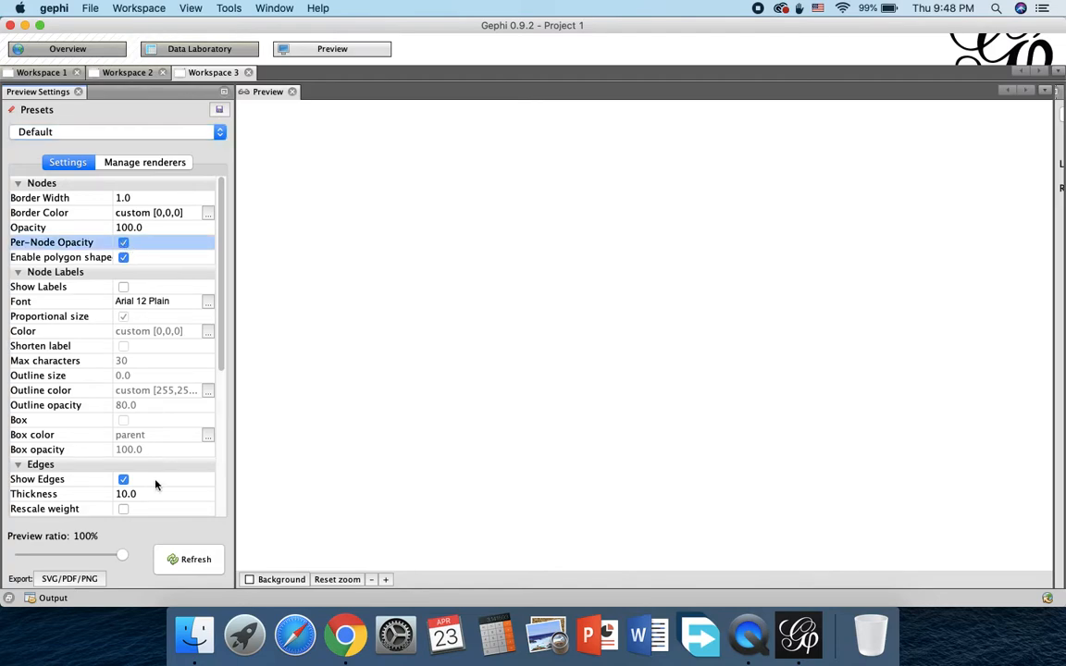
{"action": "mouse_move", "coordinate": [221, 324]}
{"action": "left_mouse_down"}
{"action": "mouse_move", "coordinate": [221, 395]}
{"action": "mouse_move", "coordinate": [218, 321]}
{"action": "left_mouse_up"}
{"action": "scroll", "coordinate": [208, 408], "scroll_direction": "down", "scroll_amount": 5}
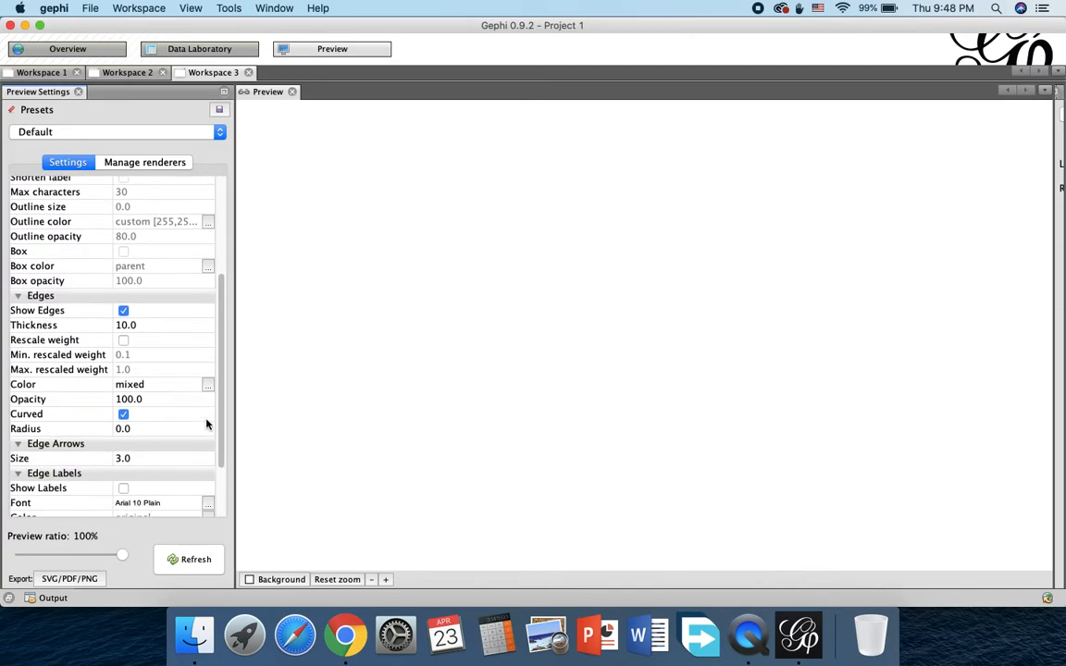
{"action": "scroll", "coordinate": [207, 424], "scroll_direction": "up", "scroll_amount": 5}
{"action": "scroll", "coordinate": [227, 403], "scroll_direction": "down", "scroll_amount": 5}
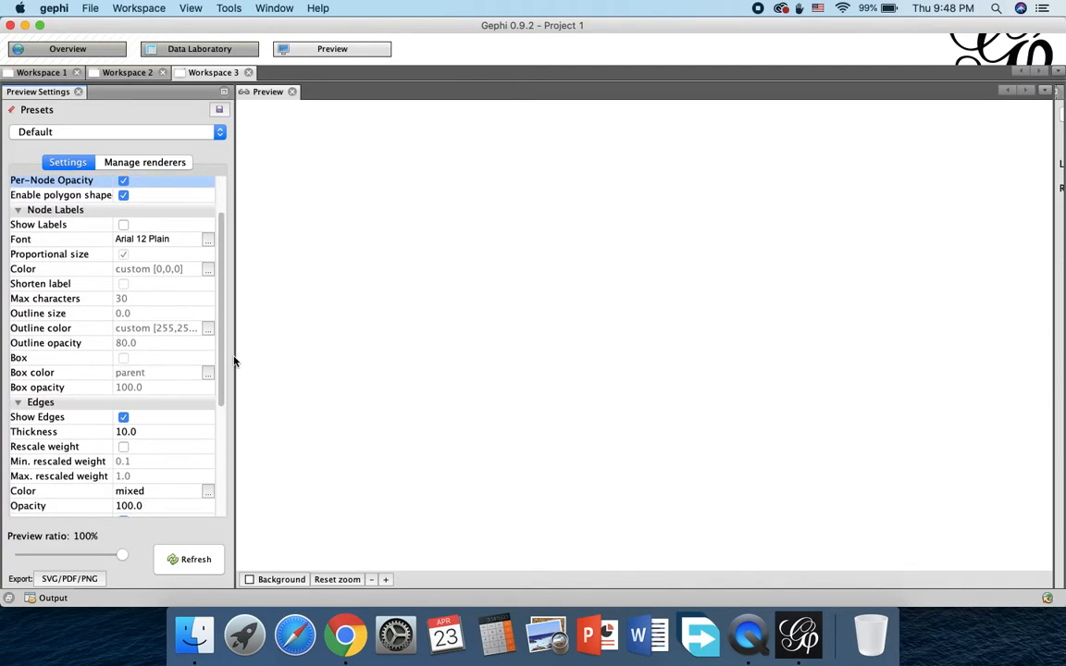
{"action": "left_click_drag", "start_coordinate": [226, 404], "coordinate": [224, 442]}
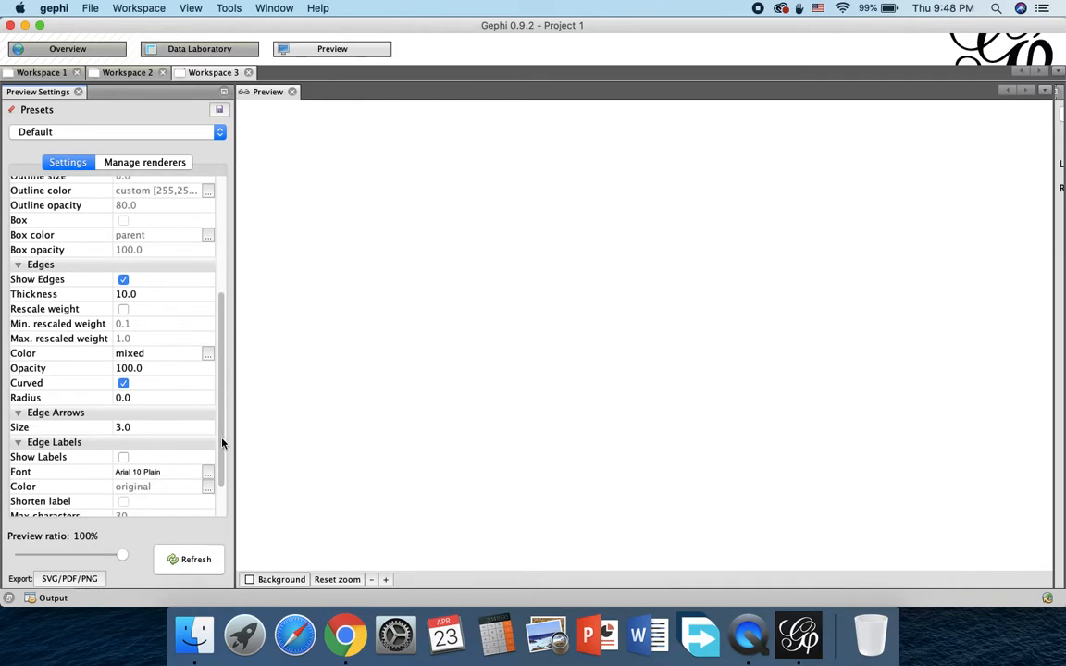
{"action": "left_click", "coordinate": [124, 310]}
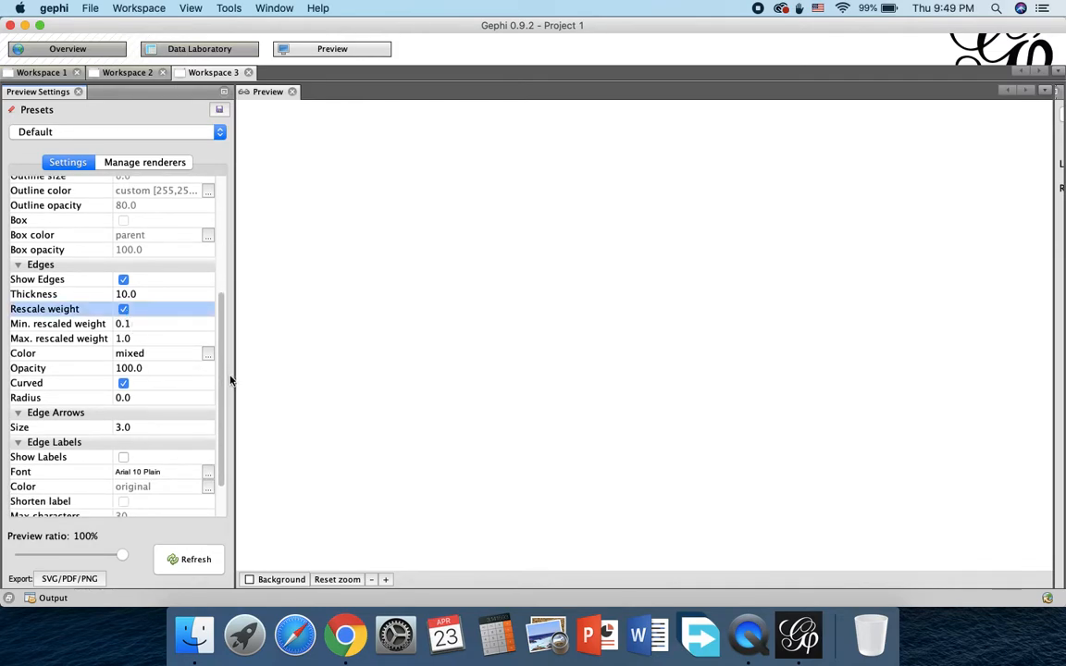
{"action": "left_click_drag", "start_coordinate": [221, 378], "coordinate": [221, 417]}
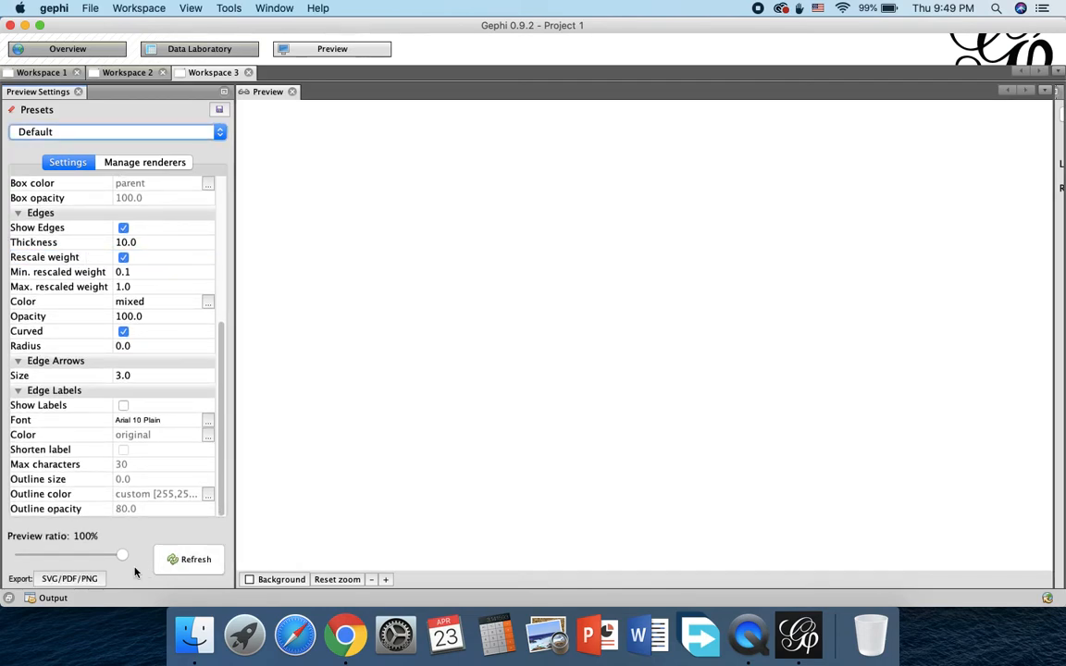
Step: Export the preview with the rescaled edge weights as graph.png to Downloads, replacing the existing file
{"action": "left_click", "coordinate": [69, 578]}
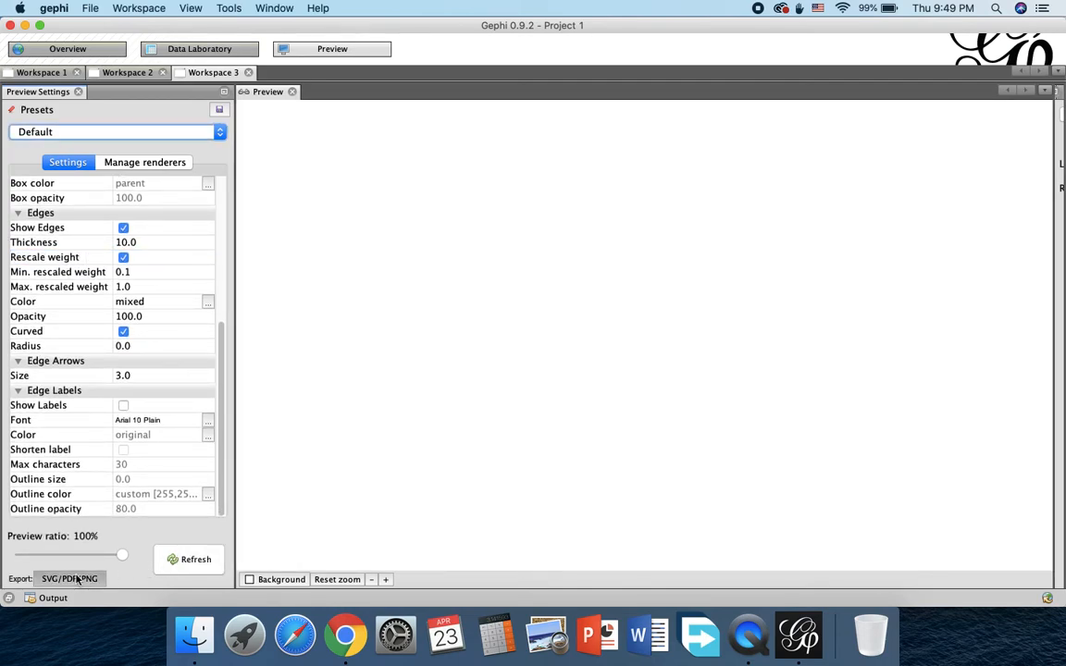
{"action": "left_click", "coordinate": [498, 193]}
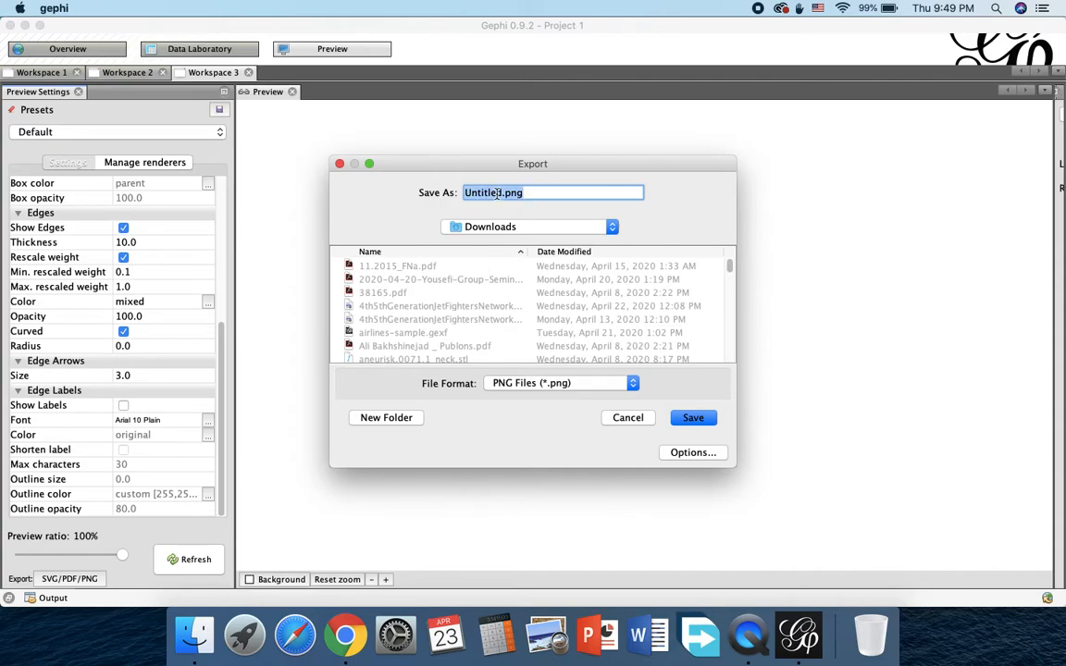
{"action": "key", "text": "BackSpace"}
{"action": "key", "text": "BackSpace"}
{"action": "key", "text": "BackSpace"}
{"action": "key", "text": "BackSpace"}
{"action": "key", "text": "BackSpace"}
{"action": "key", "text": "BackSpace"}
{"action": "key", "text": "BackSpace"}
{"action": "type", "text": "graph"}
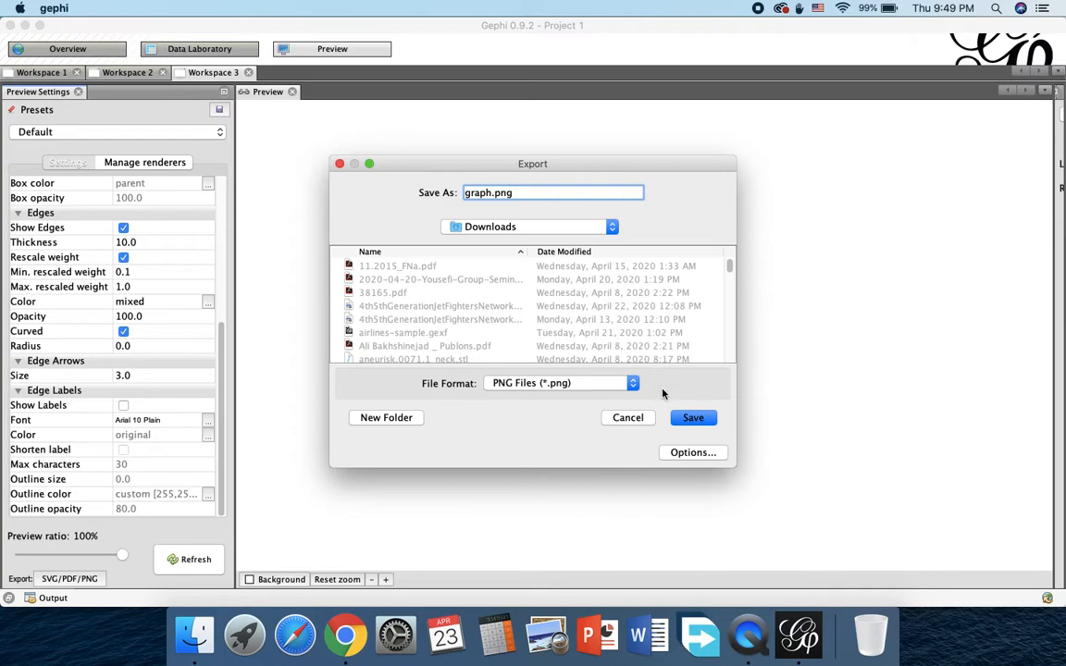
{"action": "left_click", "coordinate": [690, 418]}
{"action": "left_click", "coordinate": [675, 355]}
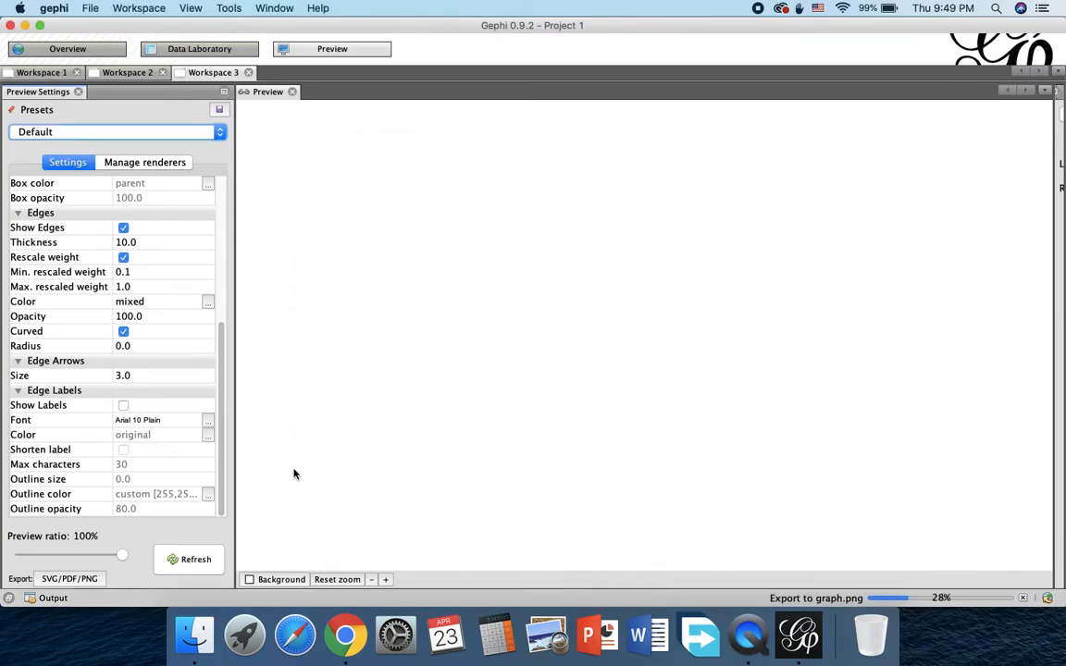
Step: Inspect the re-exported graph.png from Downloads, close the image and Finder windows, and return to Gephi's Overview
{"action": "left_click", "coordinate": [195, 635]}
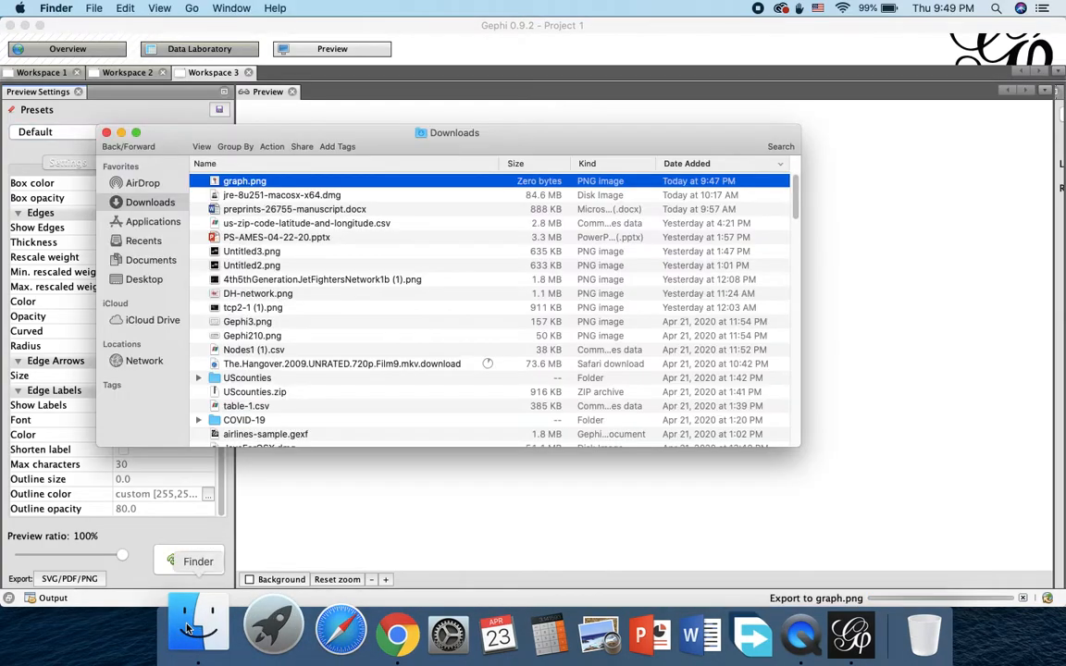
{"action": "double_click", "coordinate": [246, 184]}
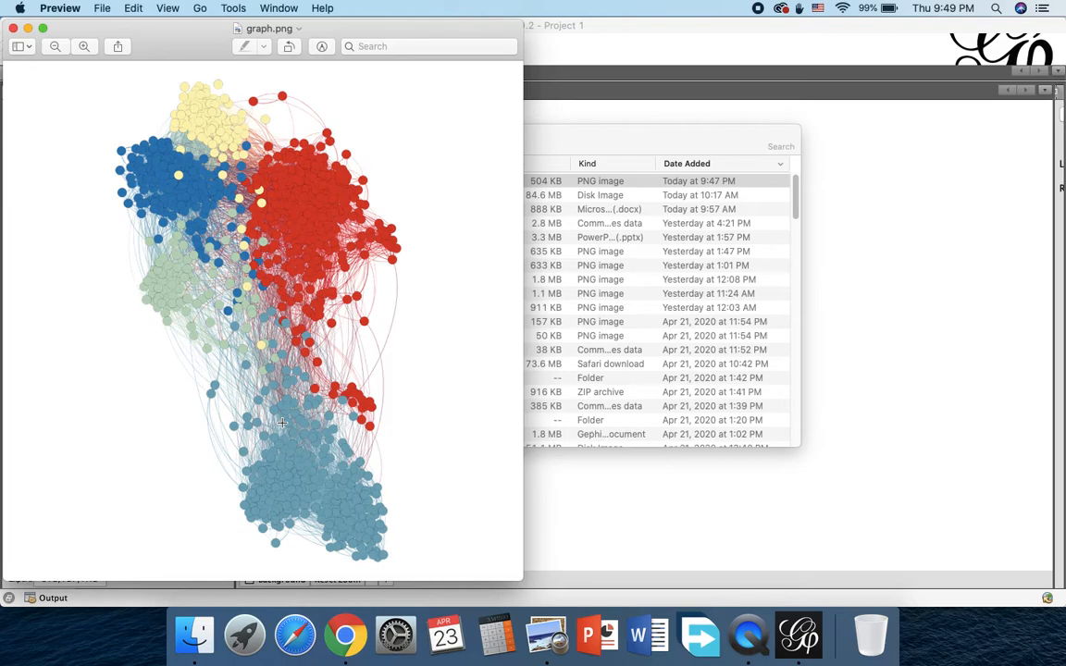
{"action": "left_click", "coordinate": [13, 29]}
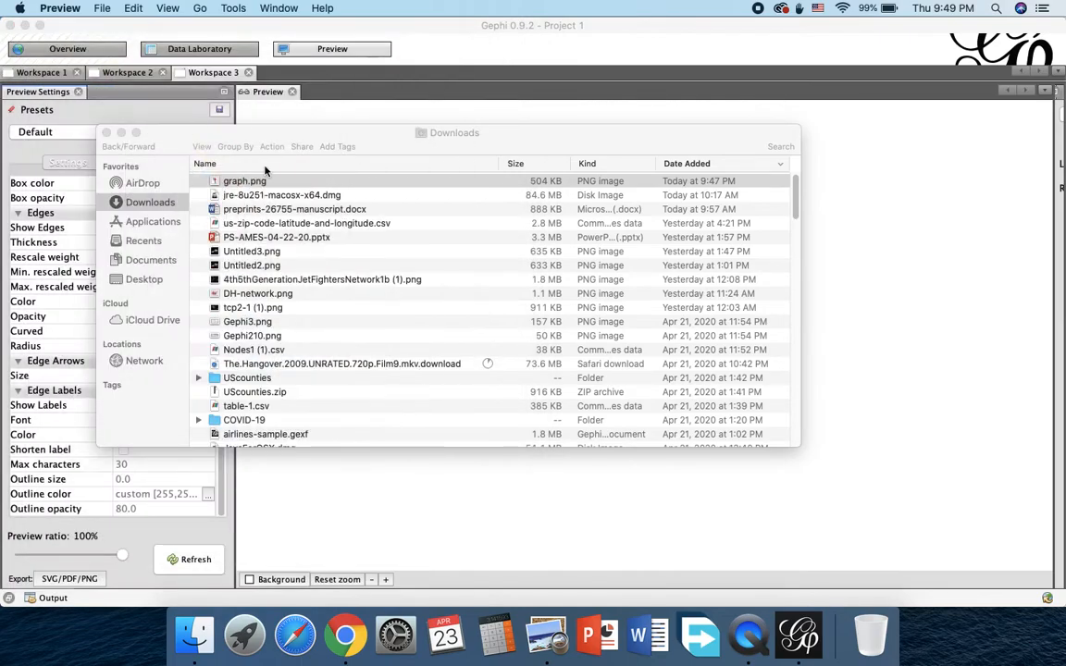
{"action": "left_click", "coordinate": [106, 132]}
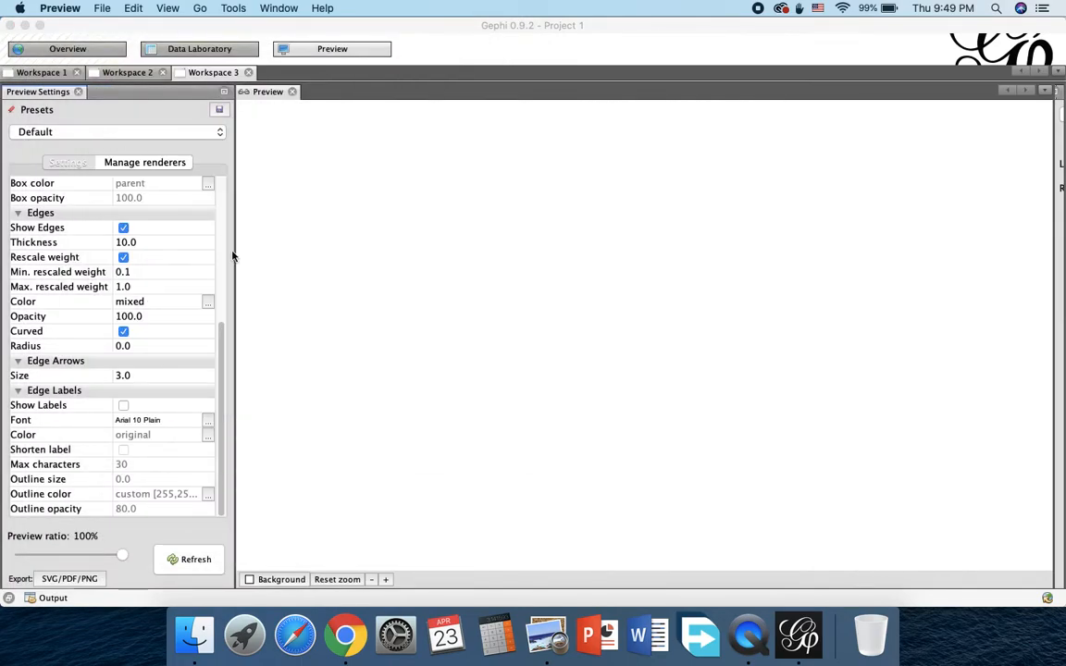
{"action": "left_click", "coordinate": [120, 50]}
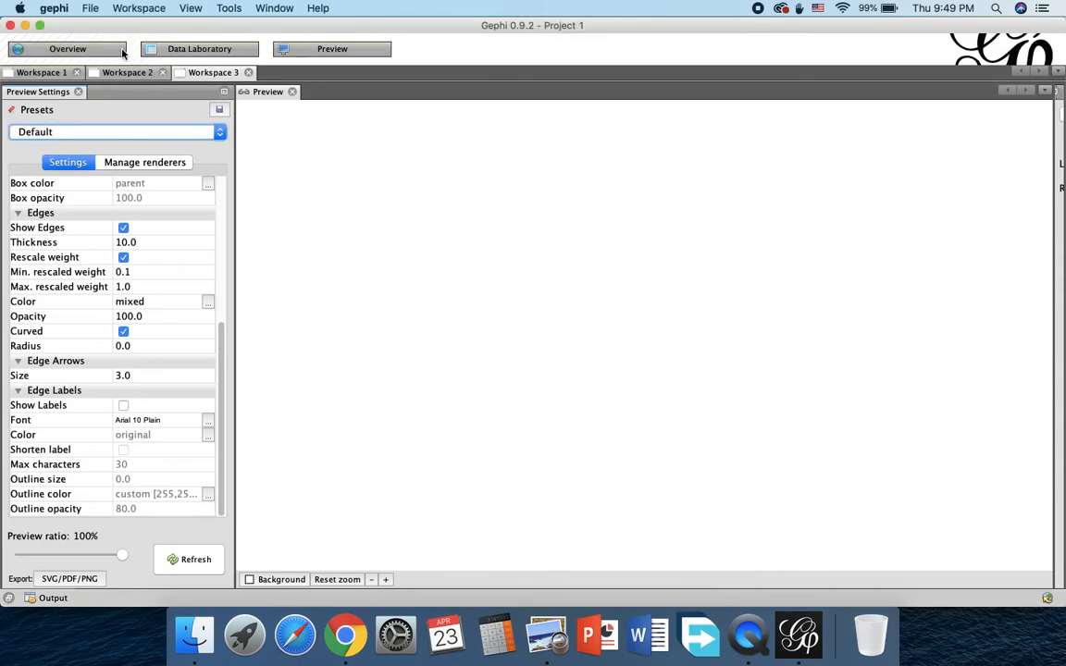
{"action": "left_click", "coordinate": [121, 50]}
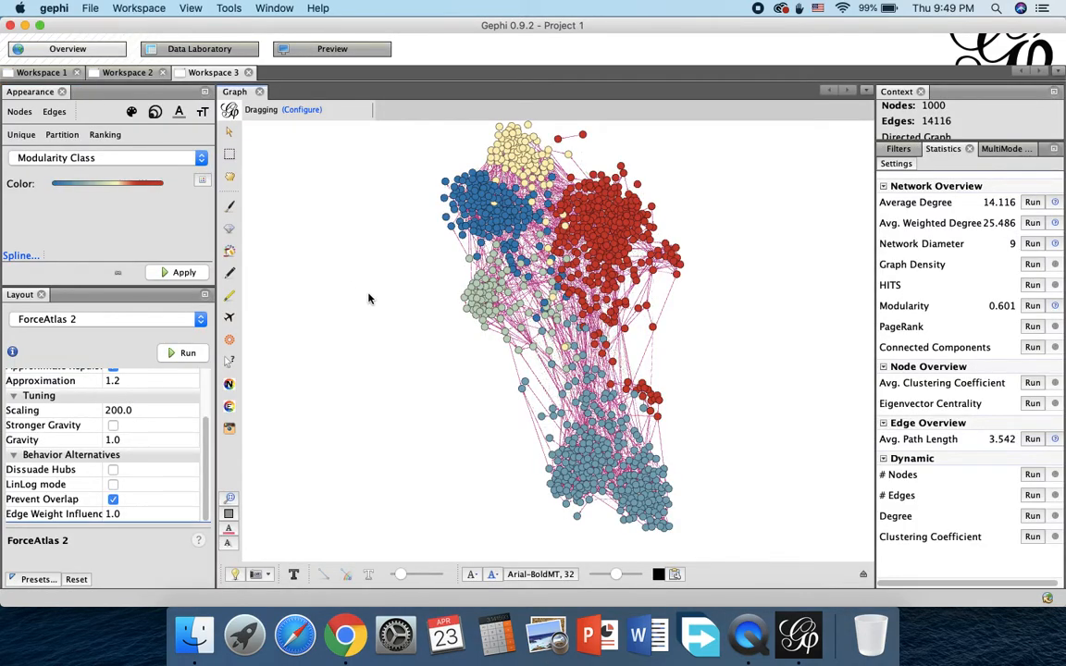